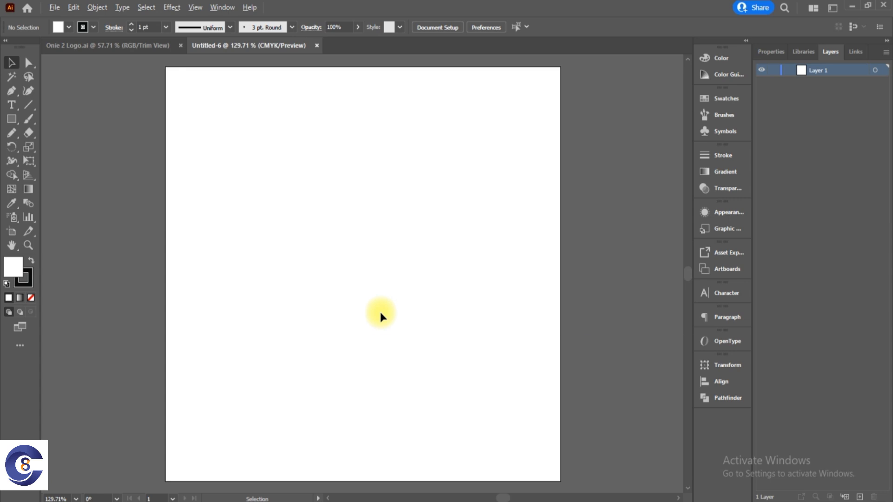
# Place the Coke-Carbonated-Soft-Drink-50cl.png image from the Youtube folder onto the blank artboard.
pyautogui.hotkey('alt', 'Tab')
pyautogui.click(483, 253)
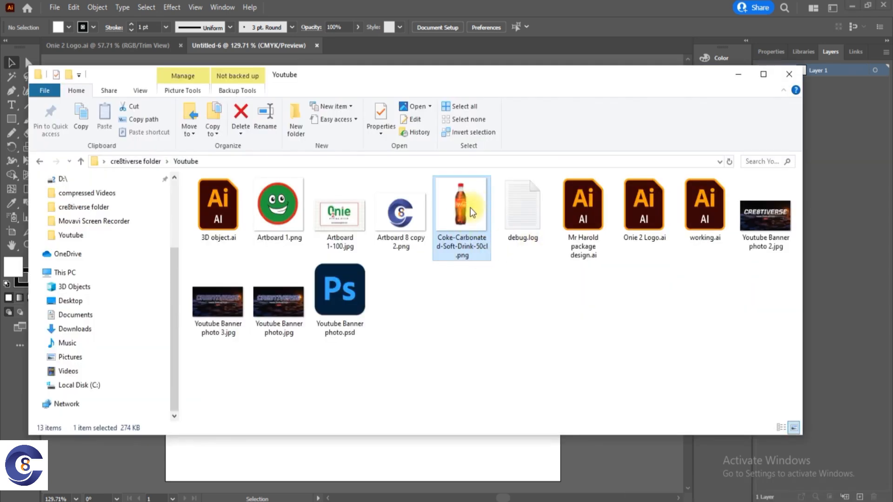
pyautogui.moveTo(474, 208); pyautogui.dragTo(188, 478)
pyautogui.moveTo(339, 74); pyautogui.dragTo(489, 64)
pyautogui.click(264, 457)
pyautogui.moveTo(264, 457); pyautogui.dragTo(378, 232)
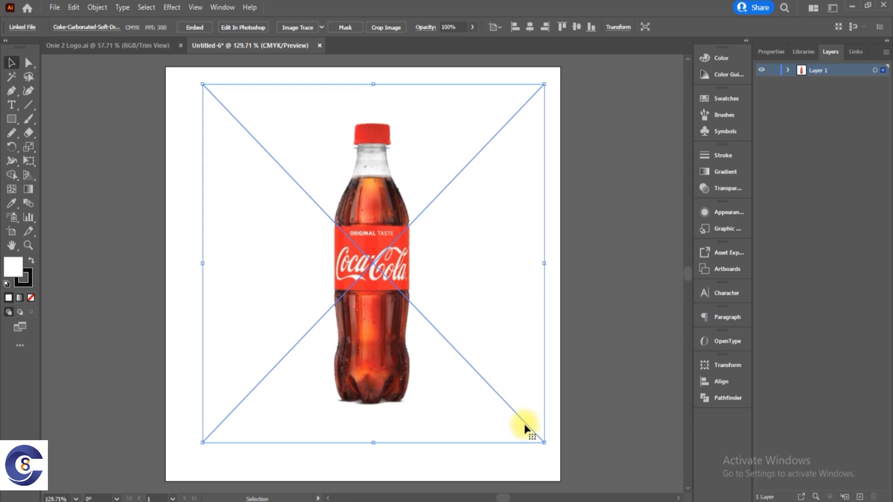
# Enlarge the bottle image to nearly fill the artboard, centre it, and lock it in Layer 1.
pyautogui.moveTo(544, 442); pyautogui.dragTo(560, 467)
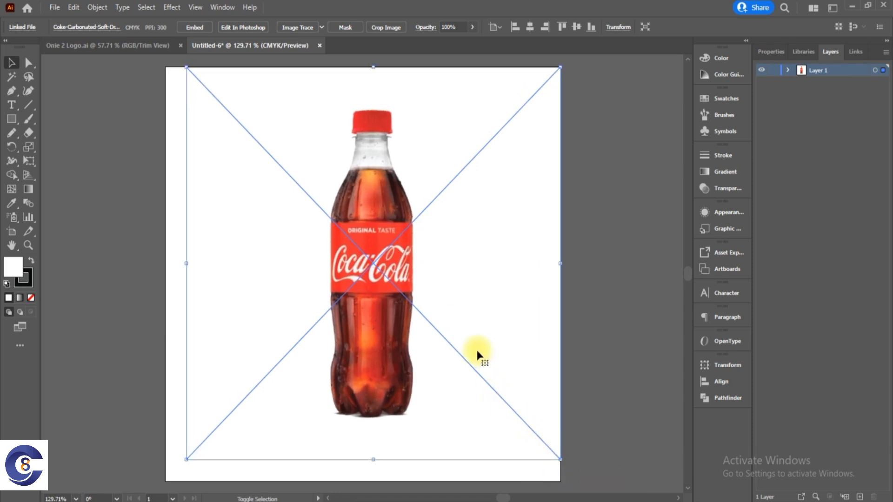
pyautogui.moveTo(378, 215); pyautogui.dragTo(370, 224)
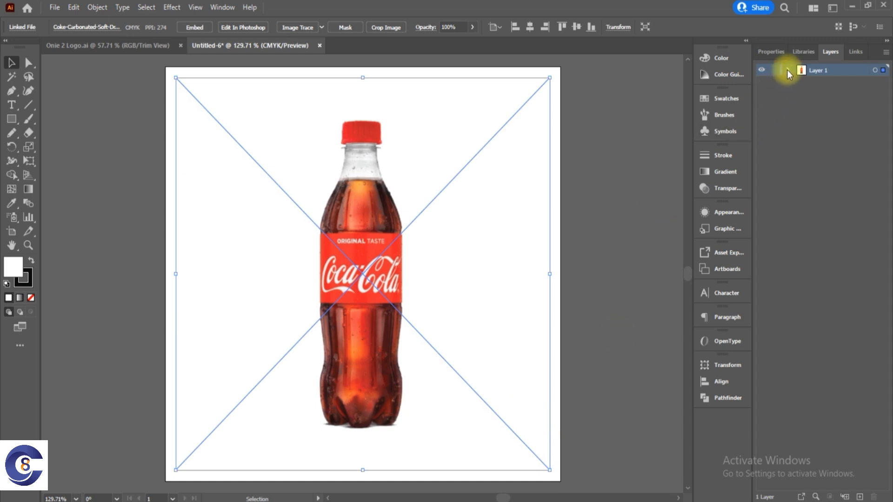
pyautogui.click(773, 84)
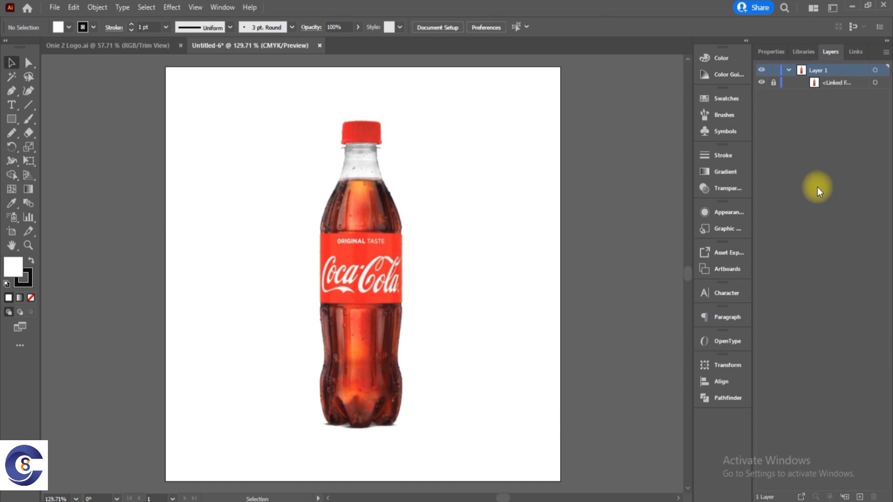
# Show the rulers and place a vertical guide through the centre of the bottle.
pyautogui.click(196, 8)
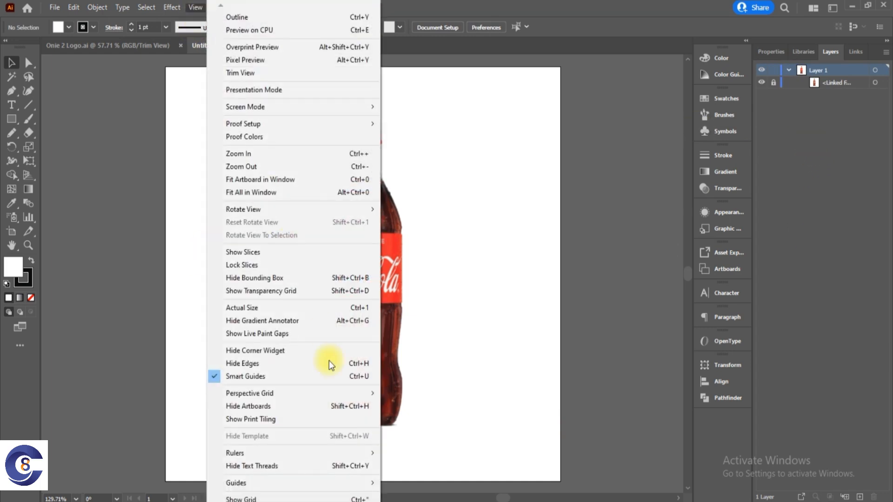
pyautogui.moveTo(351, 453)
pyautogui.click(419, 456)
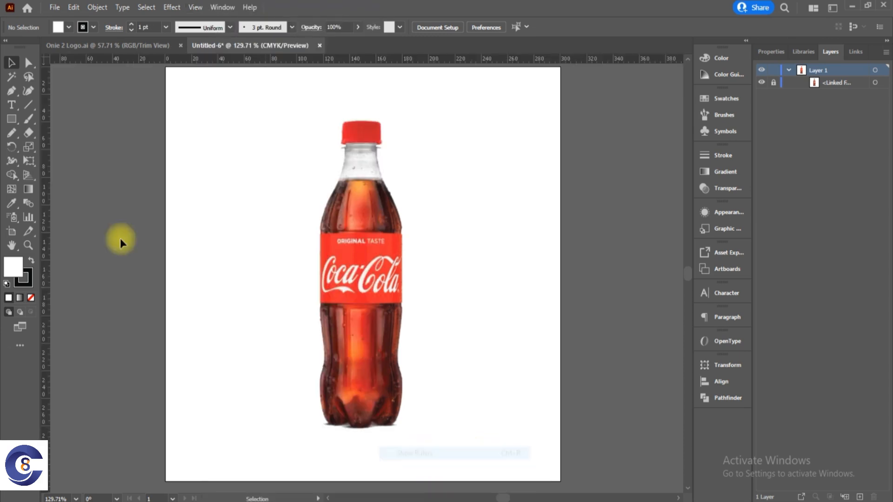
pyautogui.moveTo(82, 227); pyautogui.dragTo(362, 235)
pyautogui.click(362, 249)
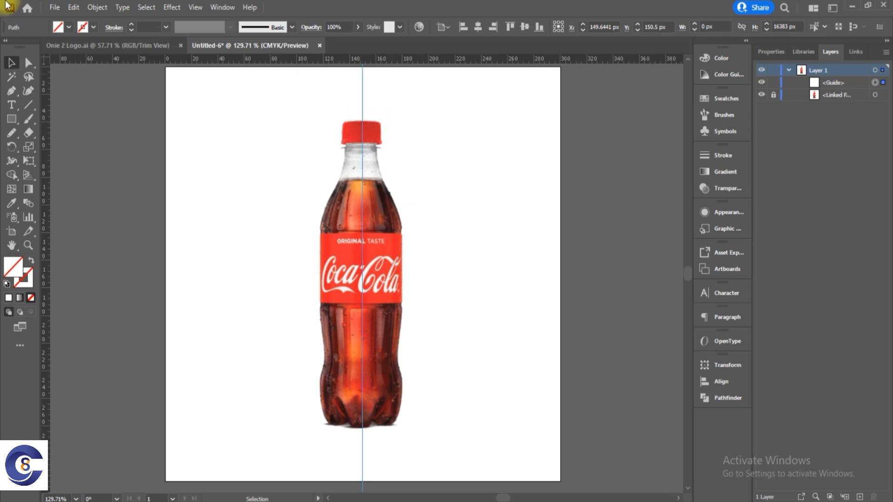
# Trace the right half of the red cap's outline with the Pen tool, starting at the guide on its top edge.
pyautogui.press('p')
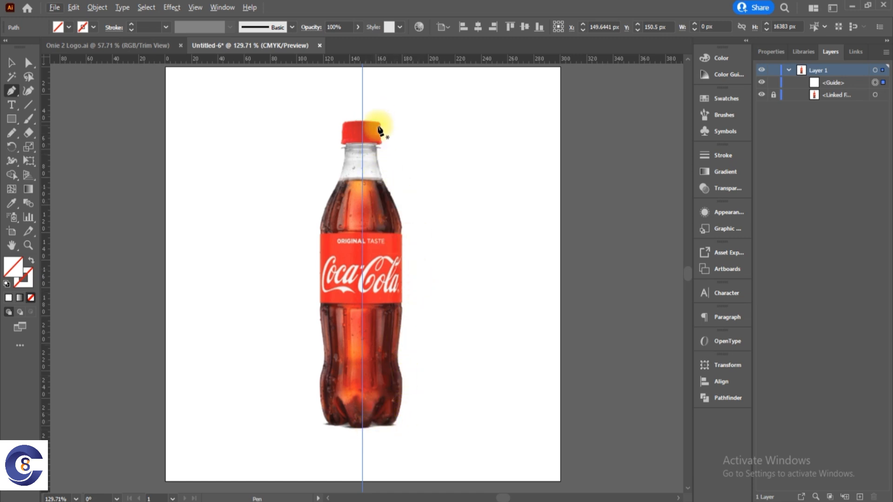
pyautogui.scroll(5, 381, 126)
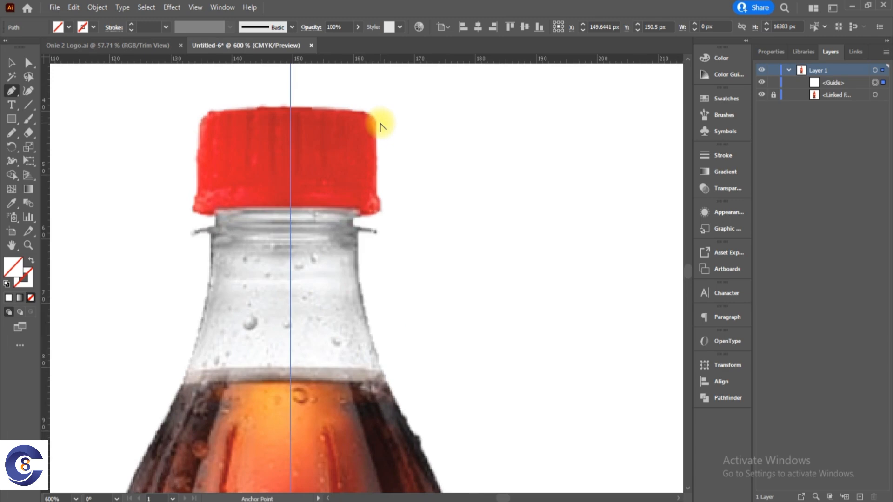
pyautogui.scroll(-2, 380, 125)
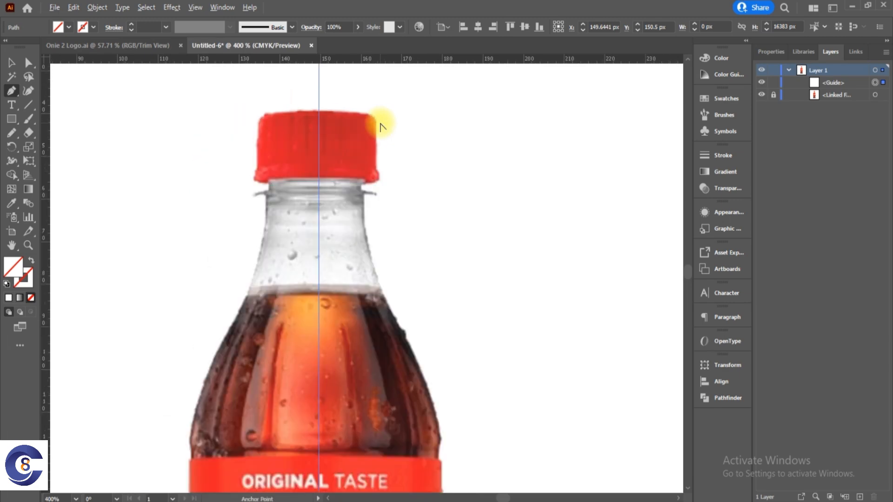
pyautogui.scroll(-2, 380, 125)
pyautogui.scroll(3, 380, 125)
pyautogui.scroll(-4, 381, 125)
pyautogui.scroll(3, 381, 127)
pyautogui.scroll(-2, 380, 128)
pyautogui.scroll(1, 379, 129)
pyautogui.scroll(-2, 381, 129)
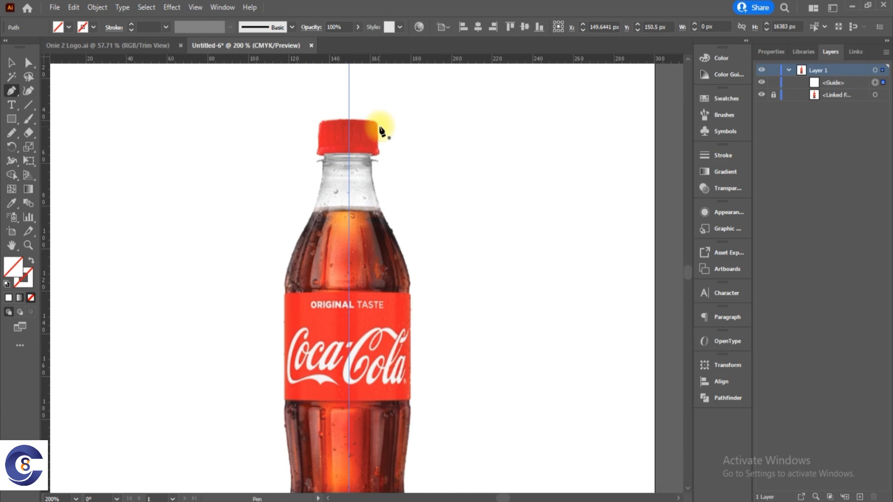
pyautogui.moveTo(424, 154)
pyautogui.mouseDown()
pyautogui.moveTo(428, 191)
pyautogui.moveTo(386, 179)
pyautogui.moveTo(419, 150)
pyautogui.mouseUp()
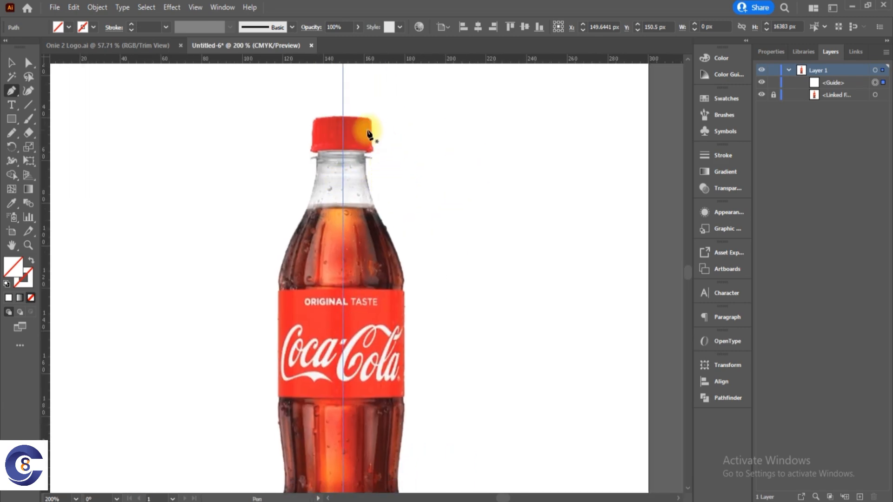
pyautogui.scroll(1, 363, 128)
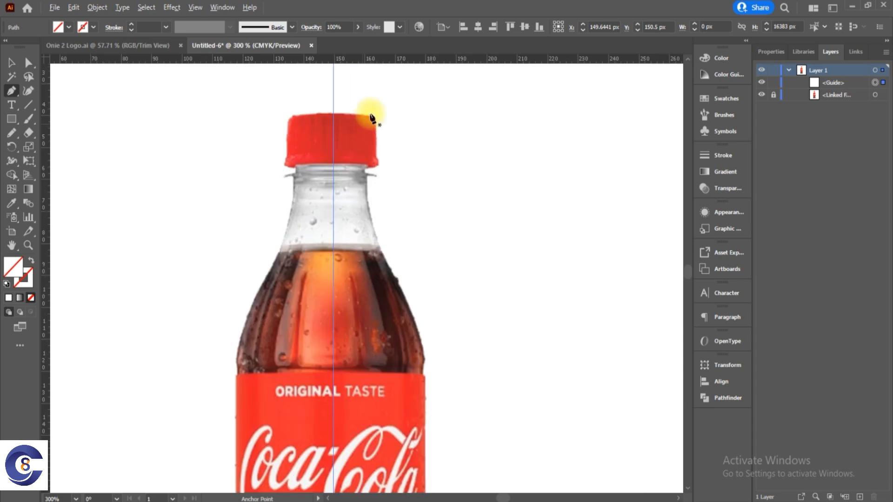
pyautogui.click(334, 114)
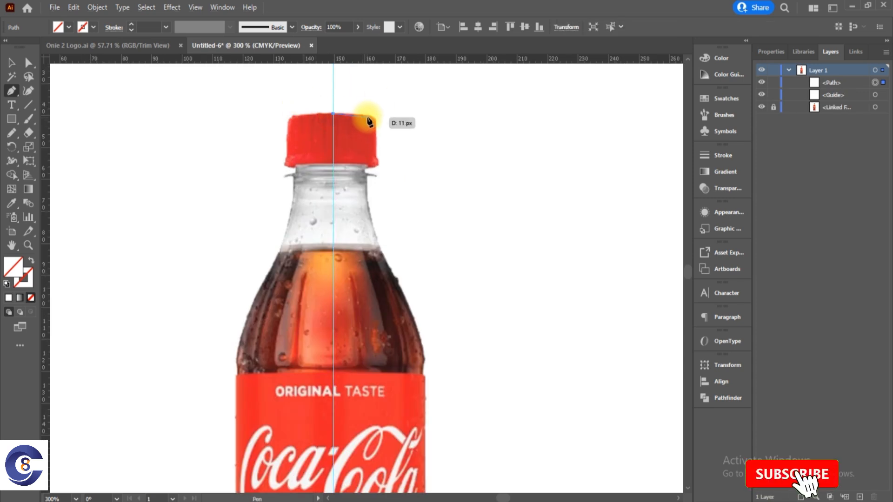
pyautogui.moveTo(376, 132); pyautogui.dragTo(378, 157)
pyautogui.click(375, 154)
pyautogui.click(376, 164)
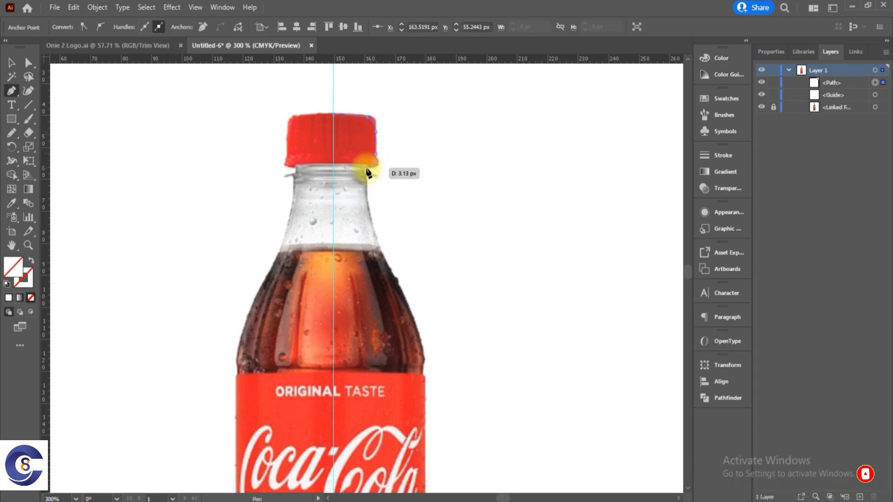
# Continue the path around the neck ring and down the right side of the neck and shoulder to the top of the label.
pyautogui.click(365, 171)
pyautogui.click(376, 176)
pyautogui.click(367, 175)
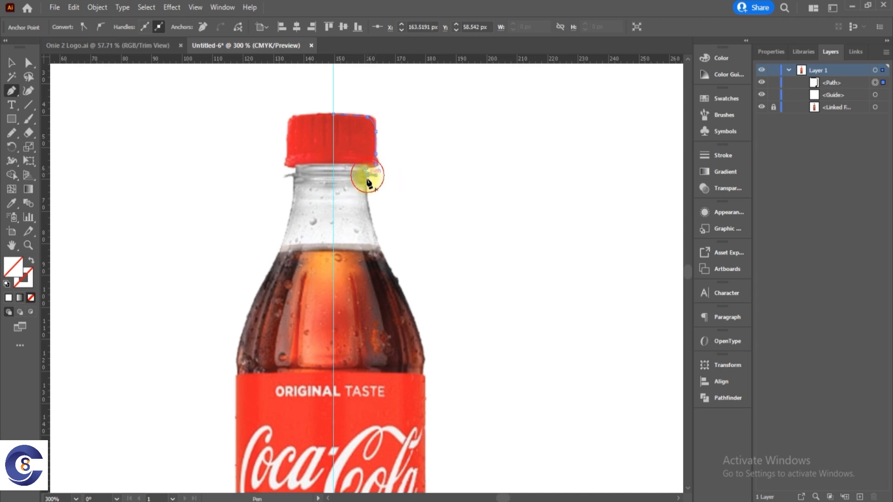
pyautogui.click(371, 210)
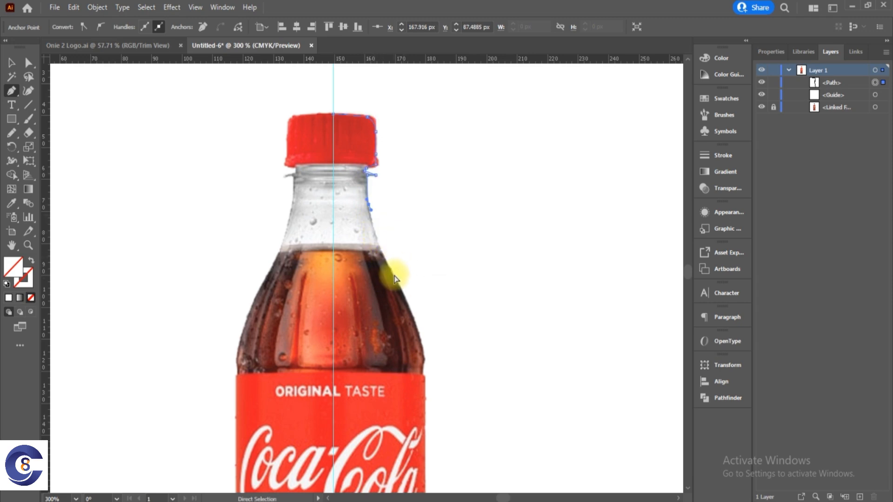
pyautogui.moveTo(396, 279); pyautogui.dragTo(419, 338)
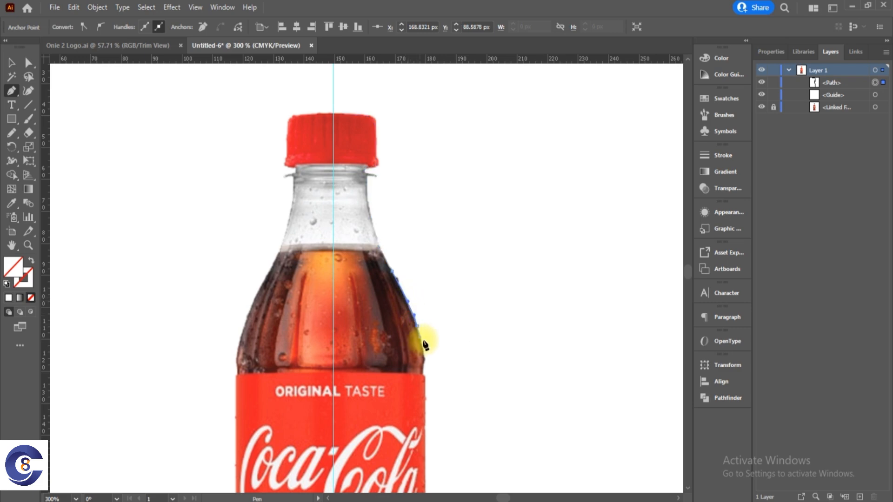
pyautogui.click(423, 373)
pyautogui.moveTo(423, 377); pyautogui.dragTo(423, 366)
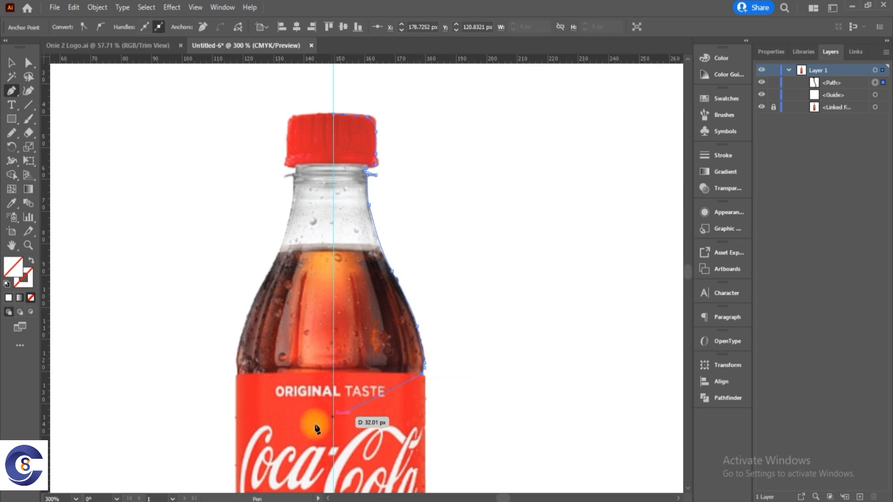
# Continue the path straight down the right edge of the red label, from its top corner to its bottom corner.
pyautogui.moveTo(344, 452); pyautogui.dragTo(359, 299)
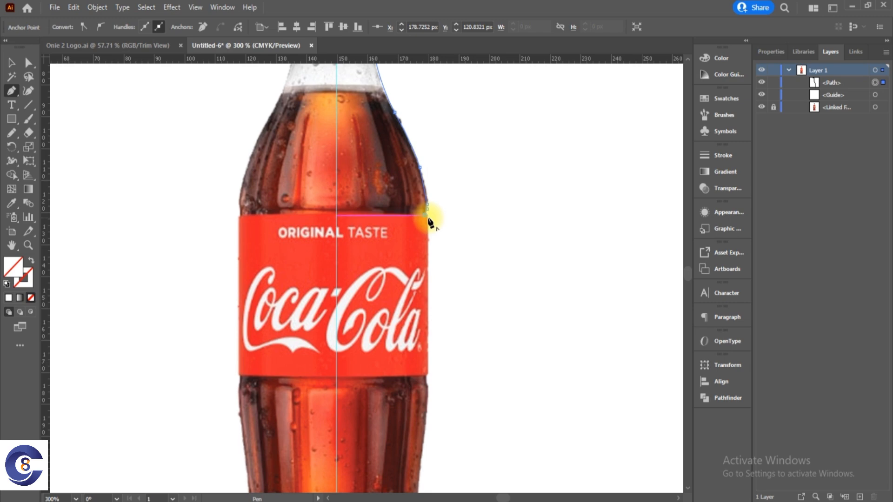
pyautogui.moveTo(429, 222); pyautogui.dragTo(436, 140)
pyautogui.scroll(2, 428, 213)
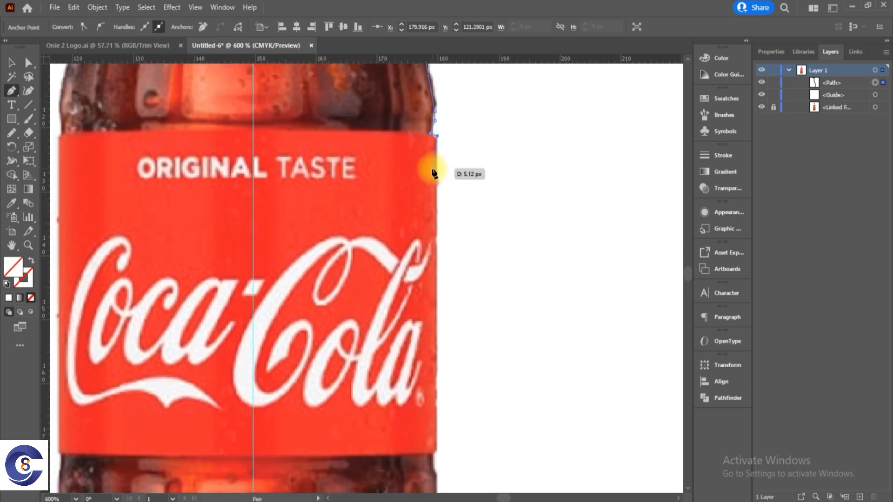
pyautogui.moveTo(434, 186); pyautogui.dragTo(435, 189)
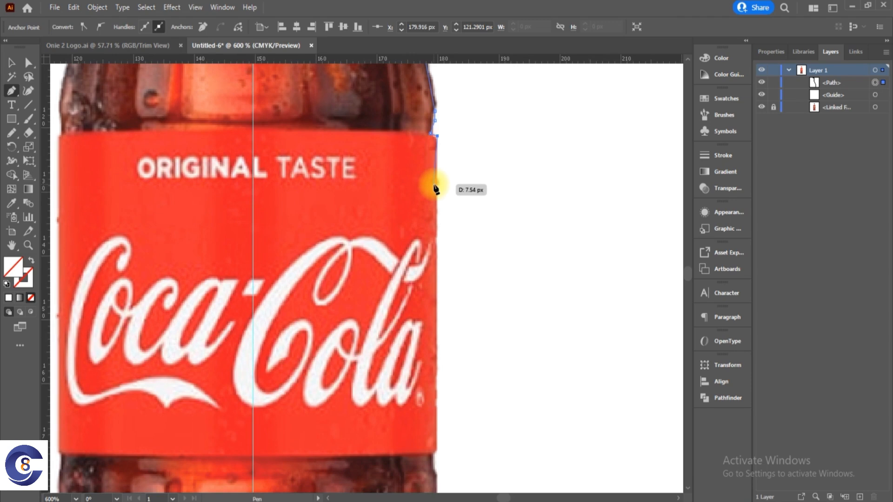
pyautogui.moveTo(435, 186); pyautogui.dragTo(436, 186)
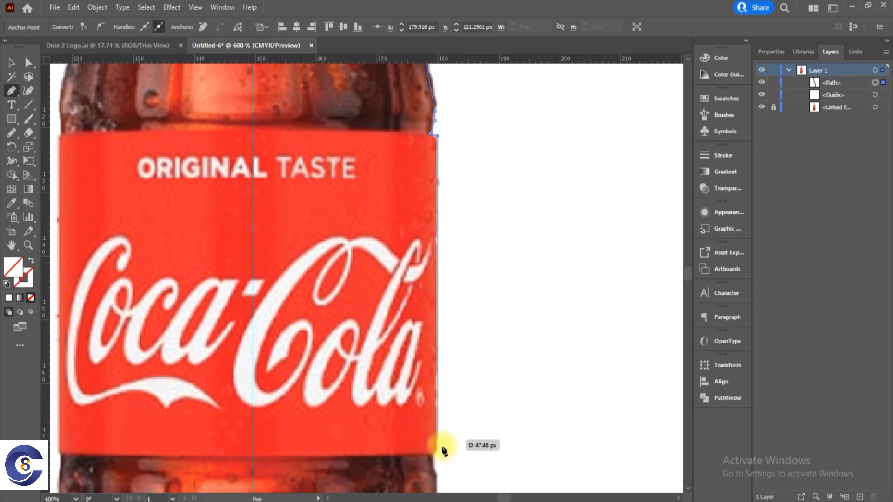
pyautogui.moveTo(436, 450); pyautogui.dragTo(511, 180)
# Continue the path with curved segments along the bottle's right side, through the narrow waist and out to the bulge below it.
pyautogui.moveTo(528, 263); pyautogui.dragTo(527, 267)
pyautogui.moveTo(517, 353); pyautogui.dragTo(517, 379)
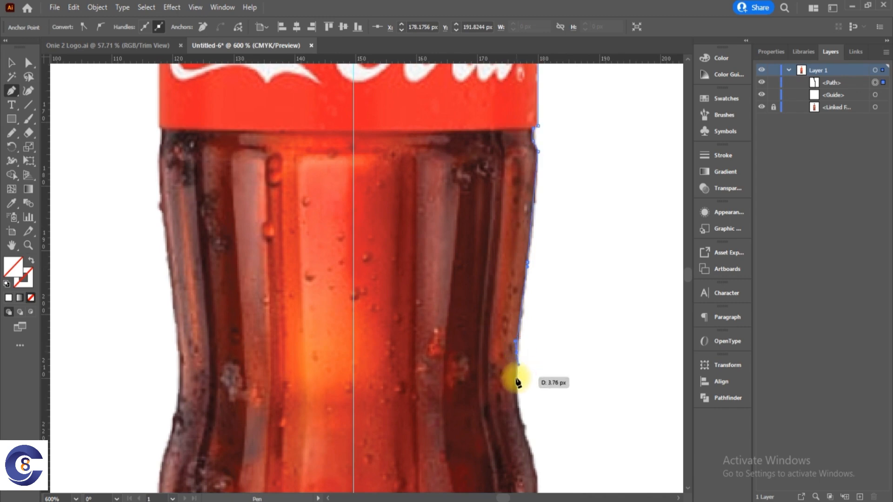
pyautogui.moveTo(512, 342); pyautogui.dragTo(504, 210)
pyautogui.moveTo(514, 260); pyautogui.dragTo(522, 279)
pyautogui.moveTo(527, 363); pyautogui.dragTo(492, 194)
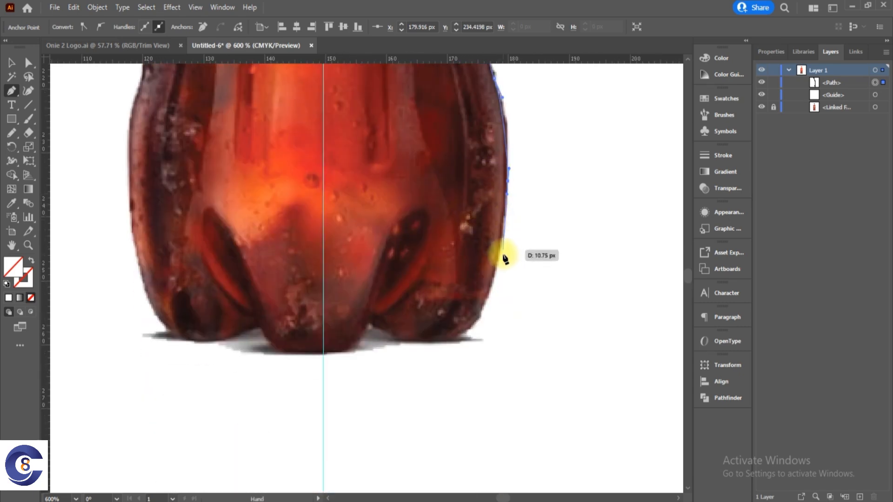
# Trace the curved base and foot notch, end the path where the base meets the centre guide, and leave the Pen tool.
pyautogui.click(494, 281)
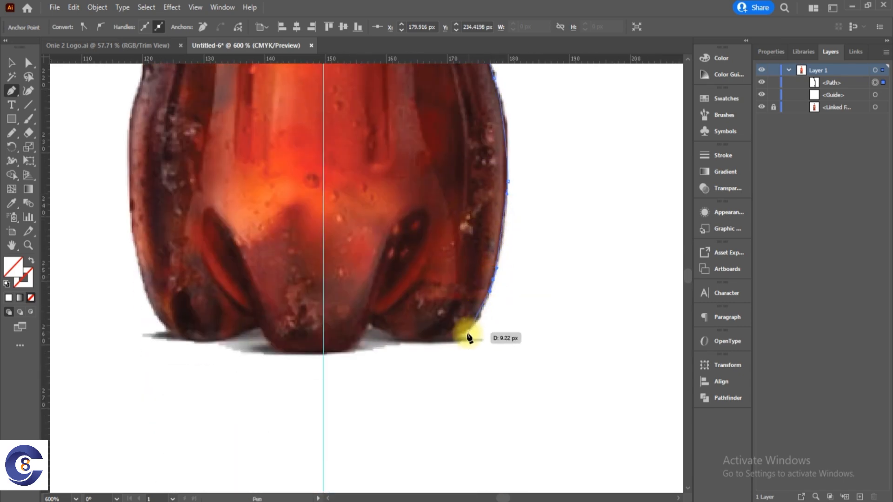
pyautogui.moveTo(452, 339); pyautogui.dragTo(333, 353)
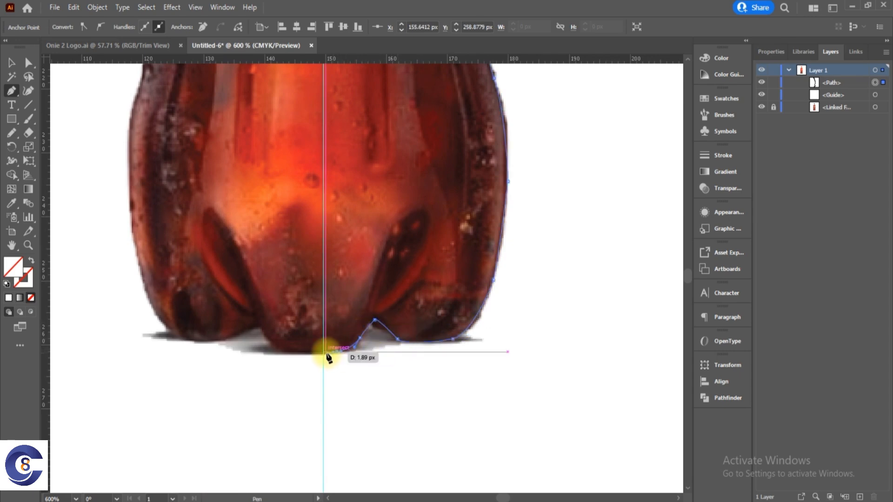
pyautogui.click(324, 352)
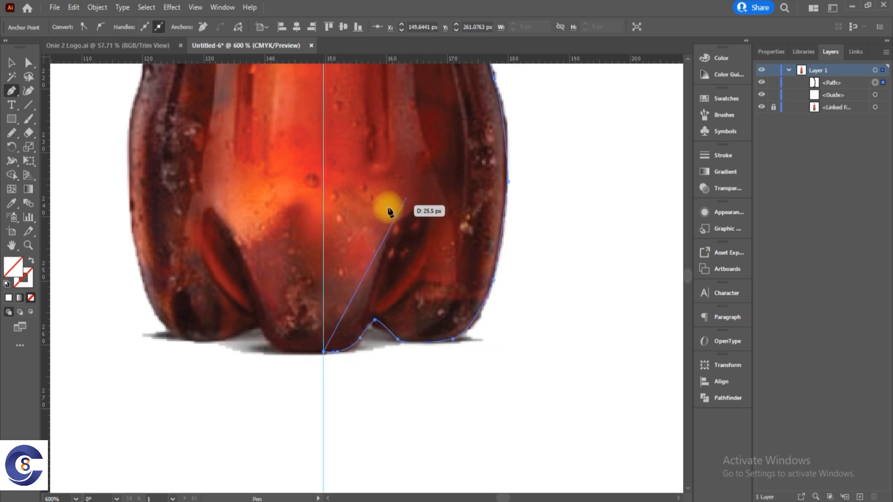
pyautogui.press('v')
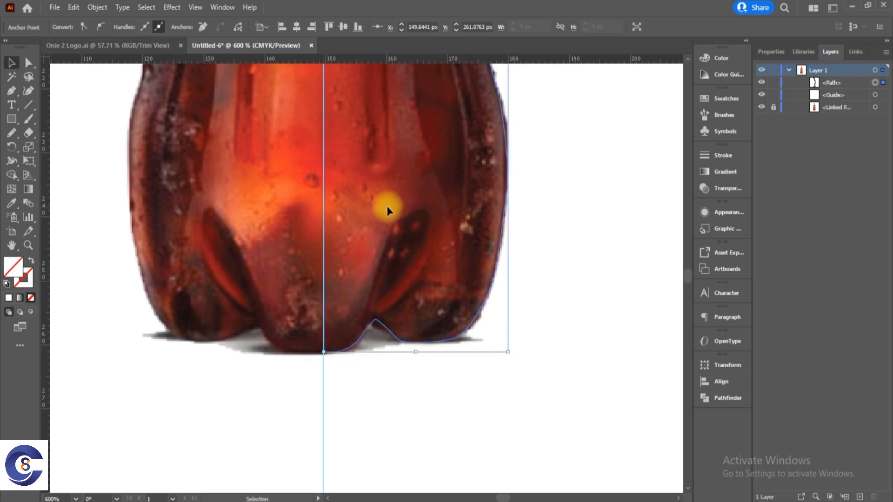
# Switch to the Knife tool while keeping the half-bottle path selected.
pyautogui.scroll(-4, 409, 199)
pyautogui.moveTo(417, 199); pyautogui.dragTo(402, 361)
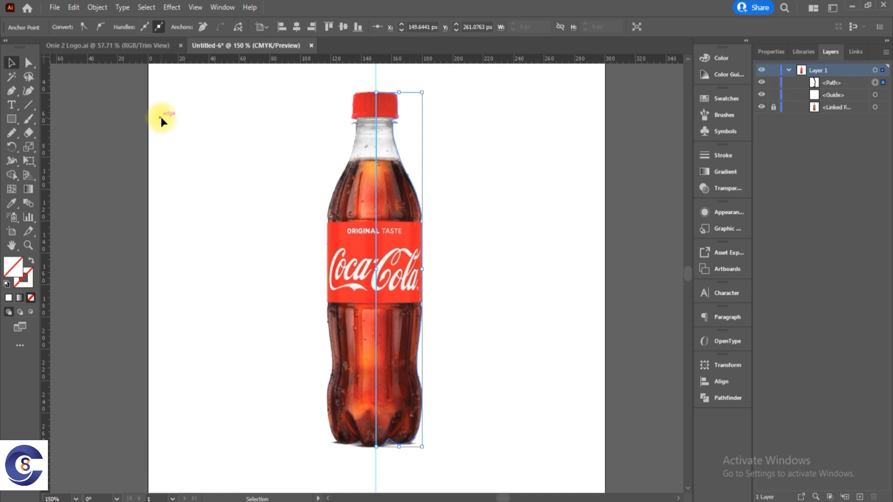
pyautogui.press('c')
pyautogui.moveTo(32, 134)
pyautogui.mouseDown()
pyautogui.moveTo(85, 135)
pyautogui.moveTo(77, 161)
pyautogui.mouseUp()
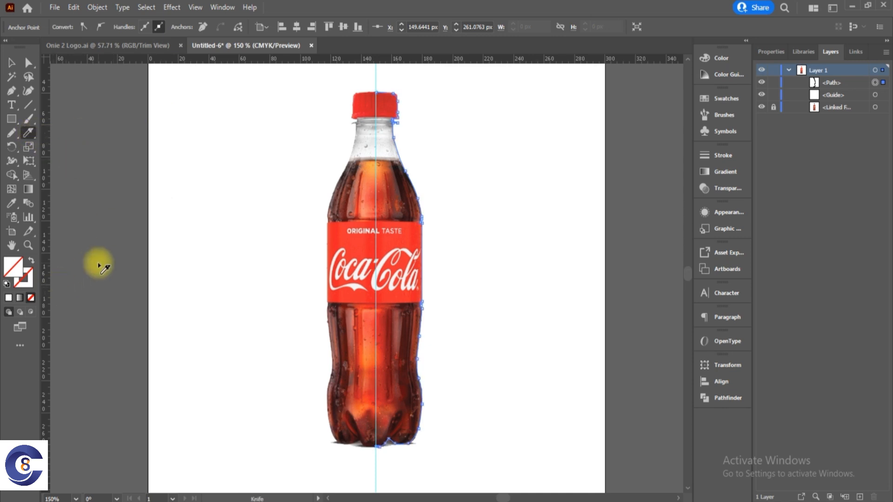
# Set the half-bottle path's stroke to a saturated blue with R 24, G 0, B 255.
pyautogui.click(30, 286)
pyautogui.click(9, 299)
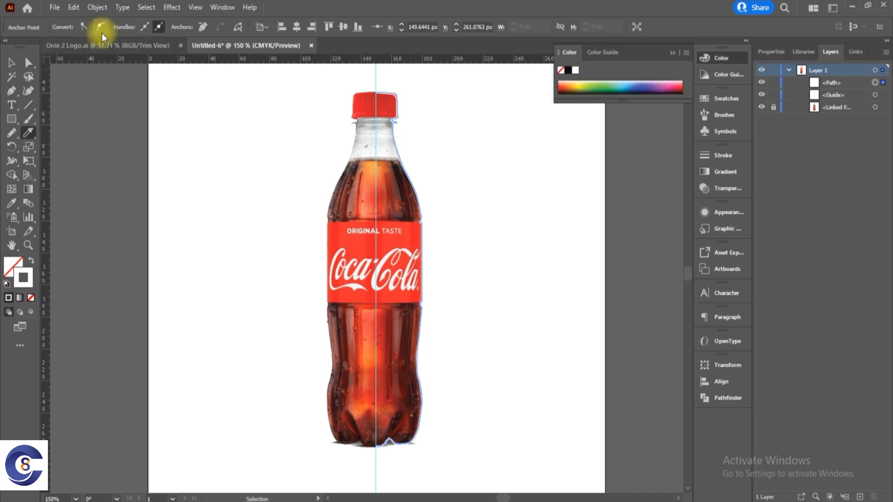
pyautogui.doubleClick(32, 281)
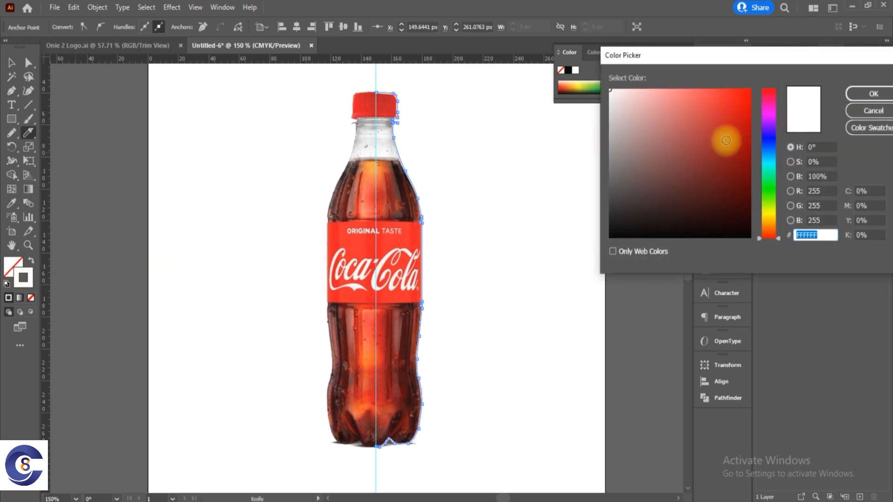
pyautogui.click(769, 135)
pyautogui.moveTo(726, 160)
pyautogui.mouseDown()
pyautogui.moveTo(739, 208)
pyautogui.moveTo(758, 82)
pyautogui.mouseUp()
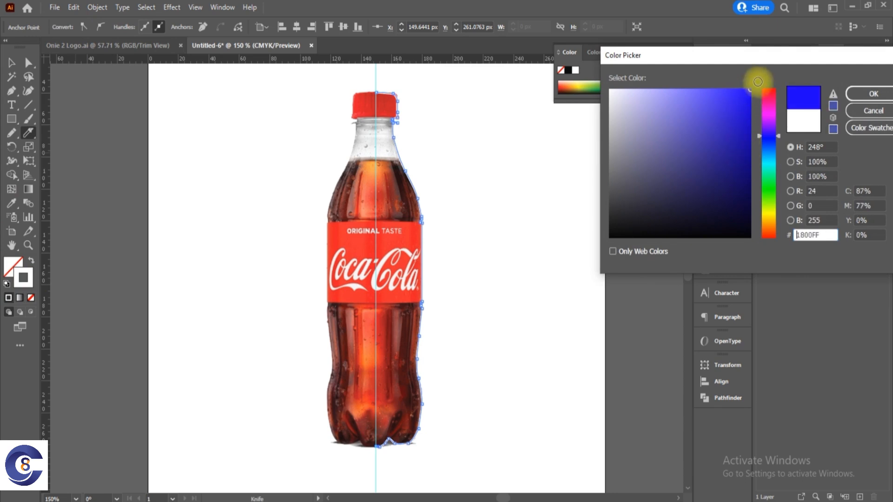
pyautogui.click(857, 98)
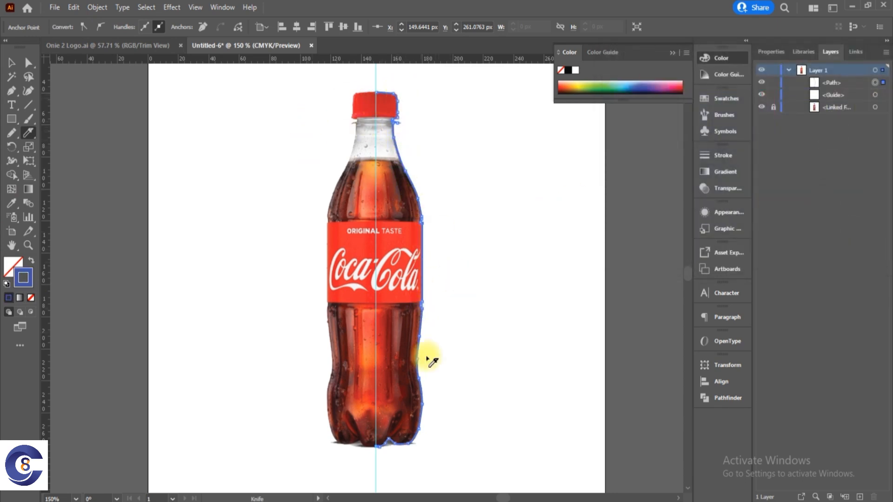
# Fill the half-bottle path with the same blue as its stroke, collapse the colour settings and deselect the path.
pyautogui.click(12, 266)
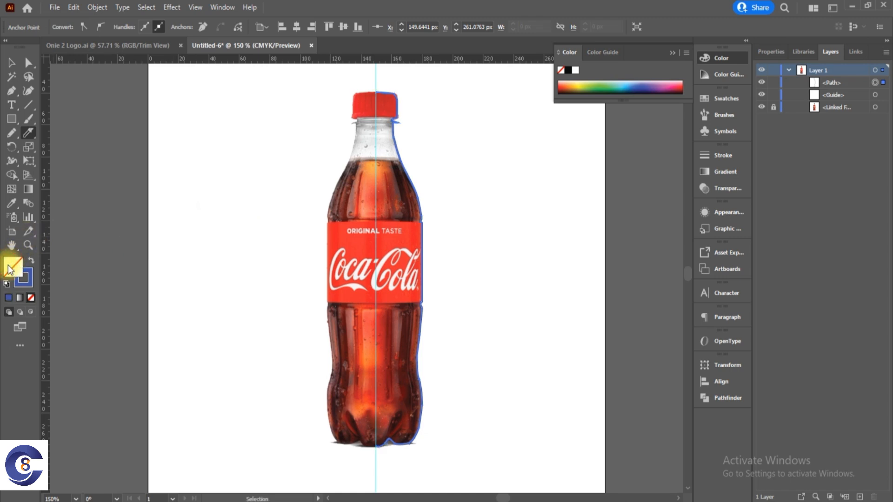
pyautogui.click(8, 298)
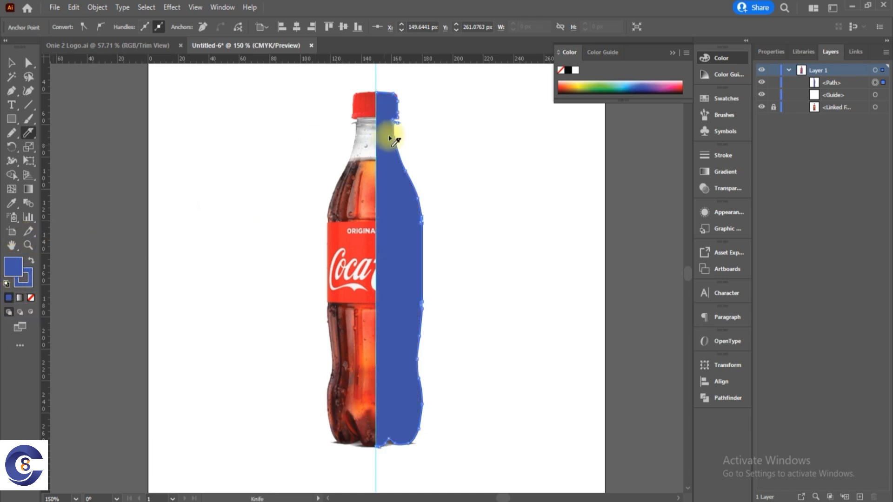
pyautogui.click(11, 61)
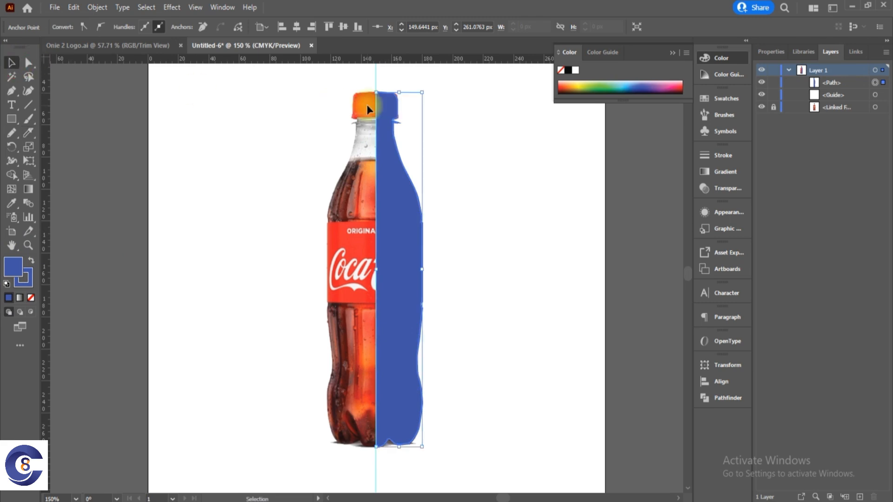
pyautogui.click(672, 53)
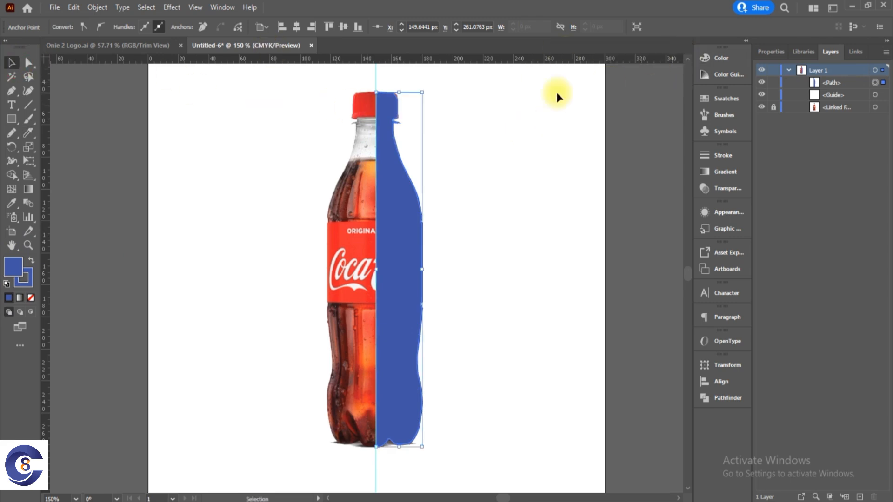
pyautogui.click(504, 138)
pyautogui.scroll(1, 383, 113)
pyautogui.scroll(-1, 382, 112)
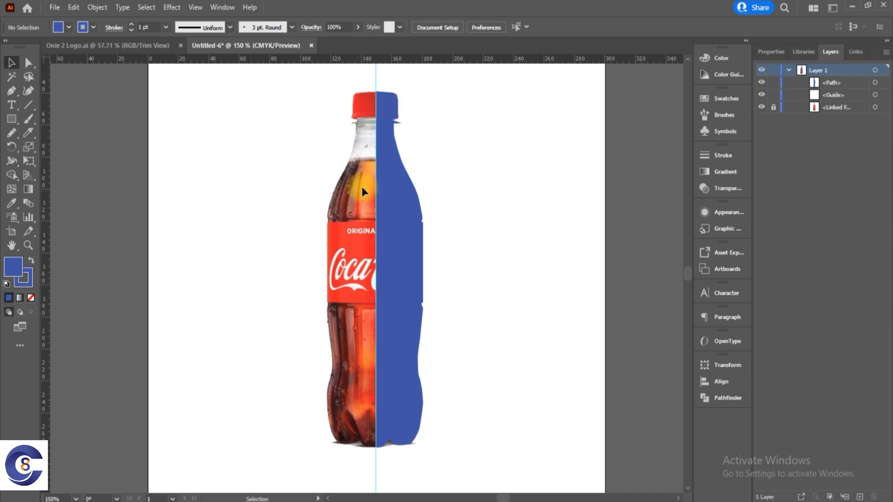
# Draw two horizontal line segments across the bottle, one just below the cap and one at the top of the liquid.
pyautogui.click(32, 105)
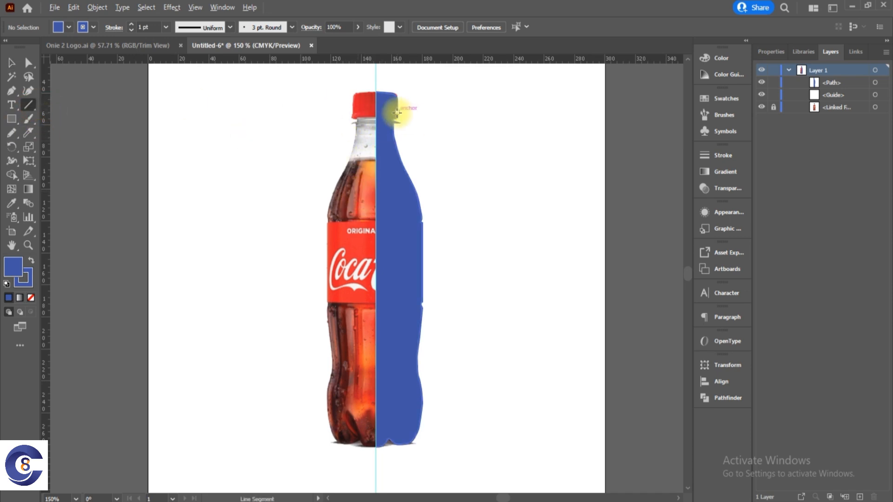
pyautogui.scroll(2, 394, 112)
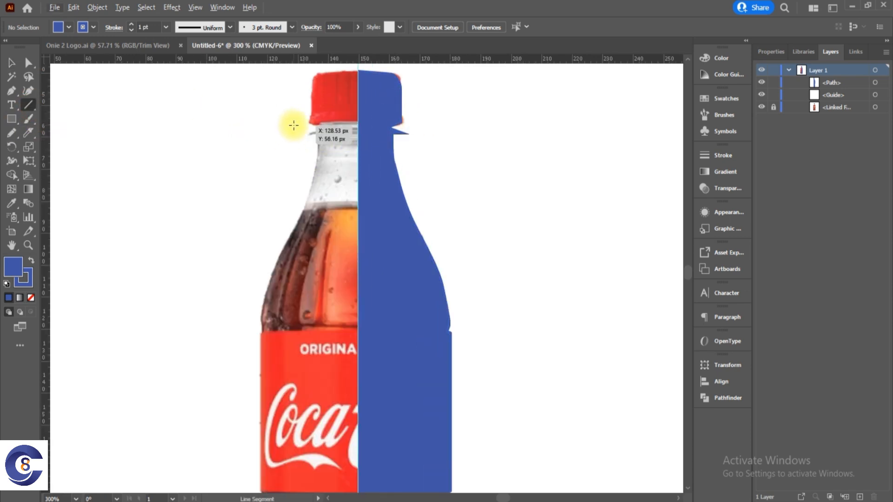
pyautogui.moveTo(291, 126); pyautogui.dragTo(441, 126)
pyautogui.moveTo(272, 208); pyautogui.dragTo(481, 207)
pyautogui.click(11, 63)
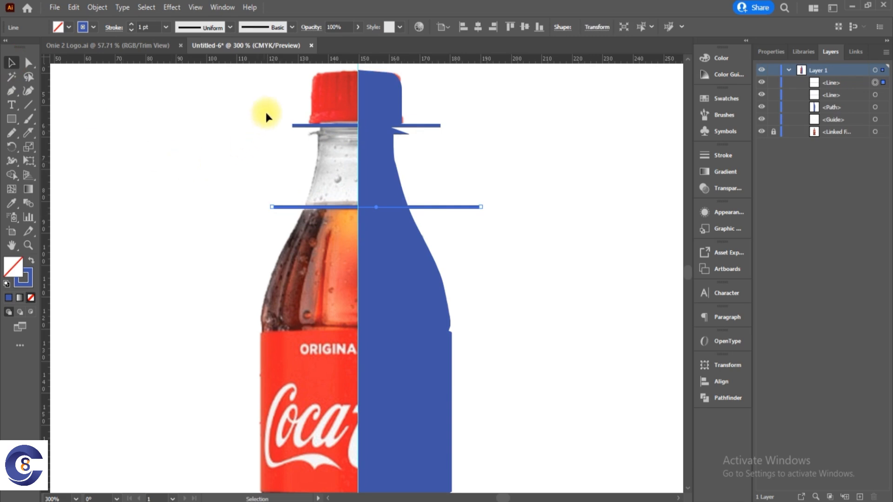
pyautogui.moveTo(298, 145); pyautogui.dragTo(299, 147)
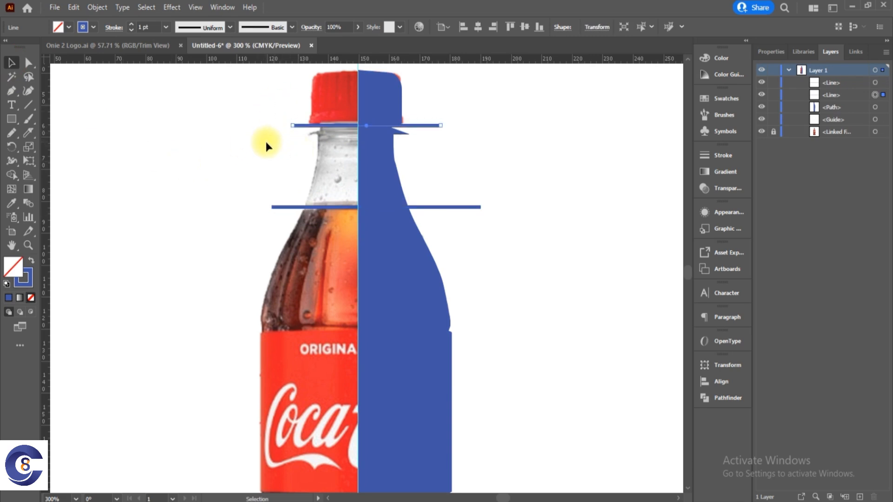
pyautogui.moveTo(275, 232); pyautogui.dragTo(275, 230)
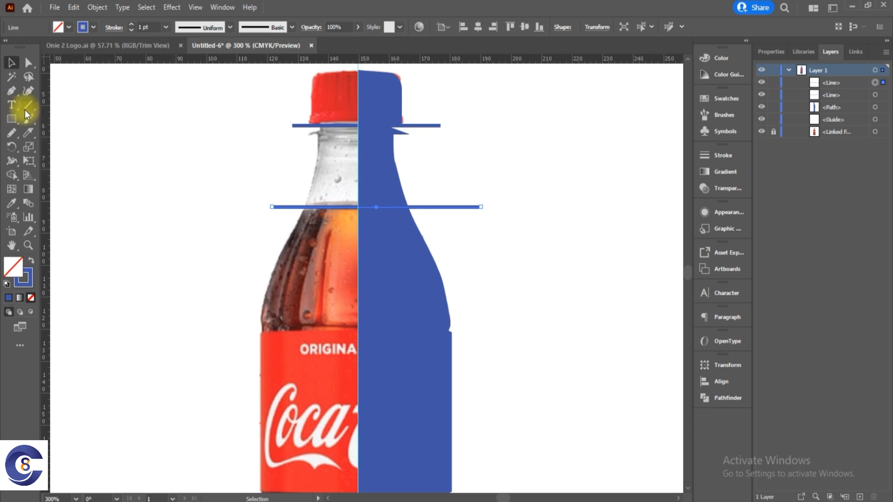
pyautogui.moveTo(27, 105); pyautogui.dragTo(78, 104)
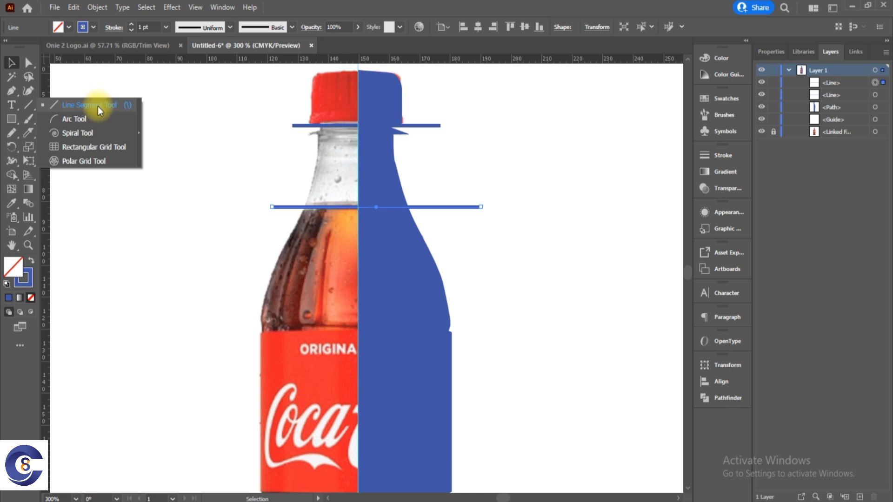
pyautogui.click(125, 269)
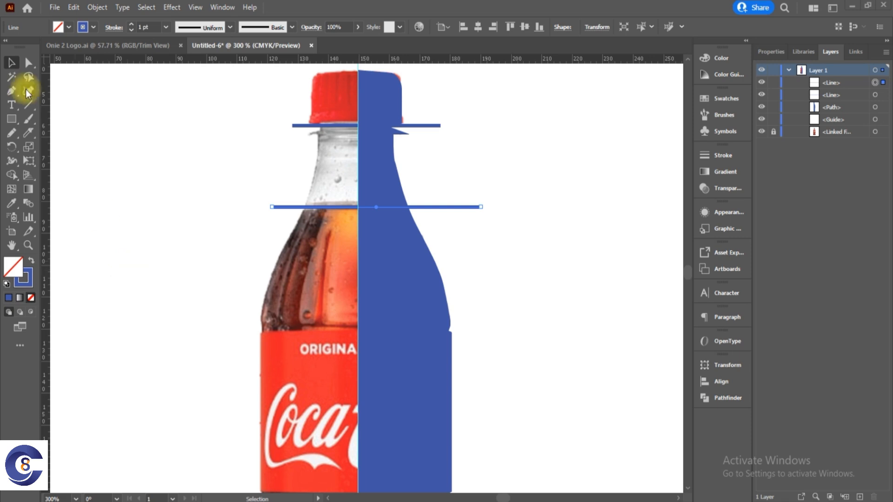
pyautogui.moveTo(29, 104); pyautogui.dragTo(103, 106)
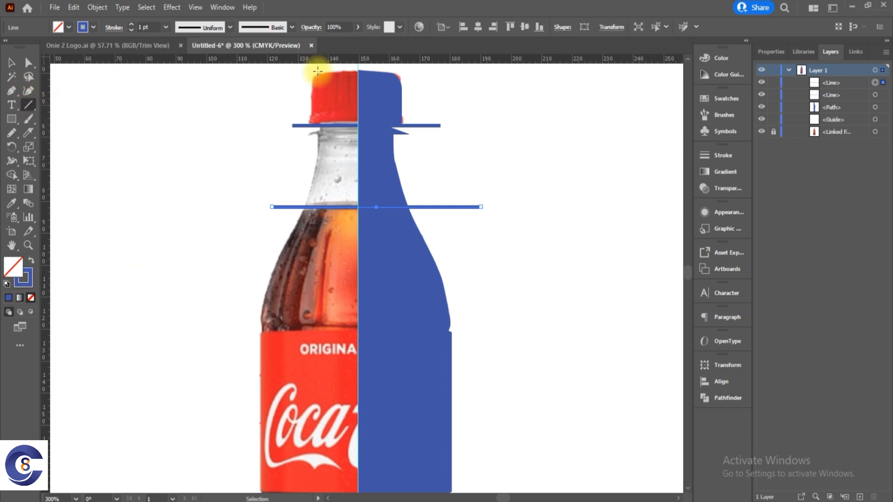
# Select the half-bottle shape with both horizontal lines and split it using Pathfinder Divide.
pyautogui.scroll(-2, 391, 157)
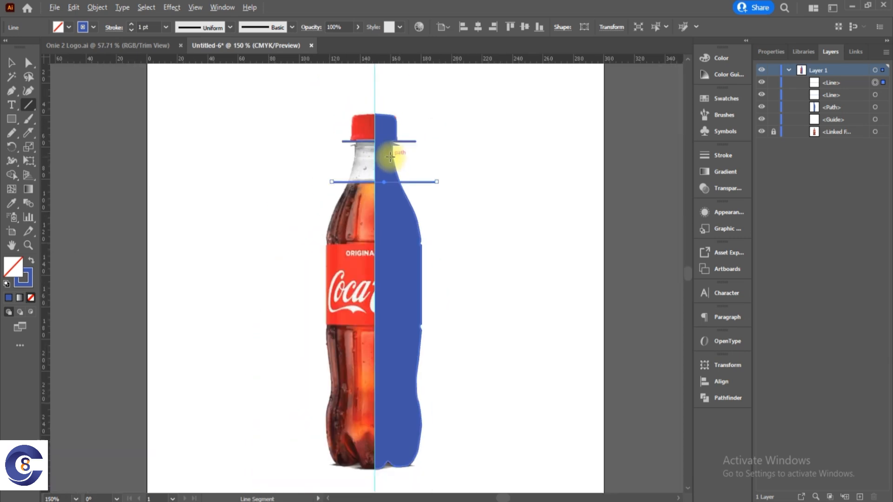
pyautogui.click(12, 62)
pyautogui.moveTo(507, 475); pyautogui.dragTo(302, 96)
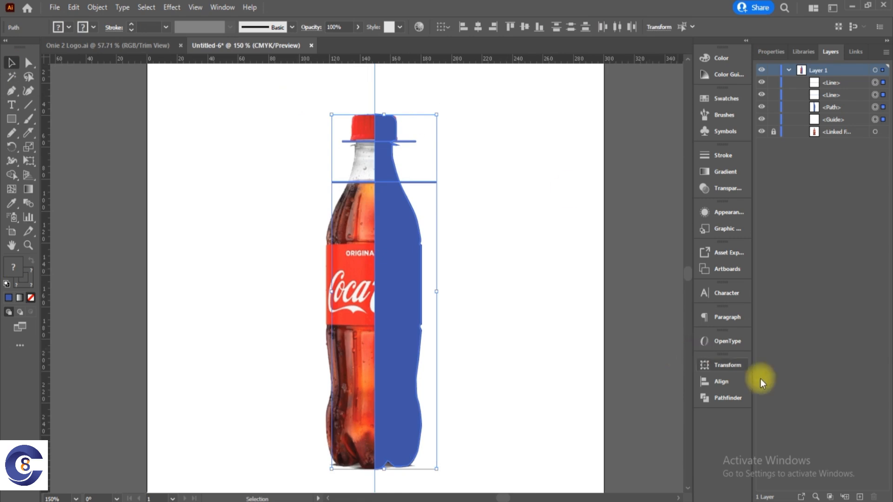
pyautogui.click(723, 397)
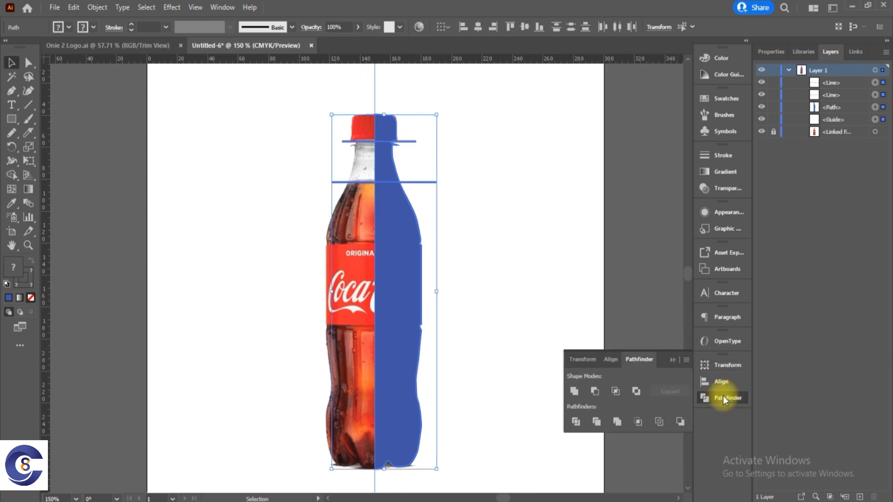
pyautogui.click(575, 422)
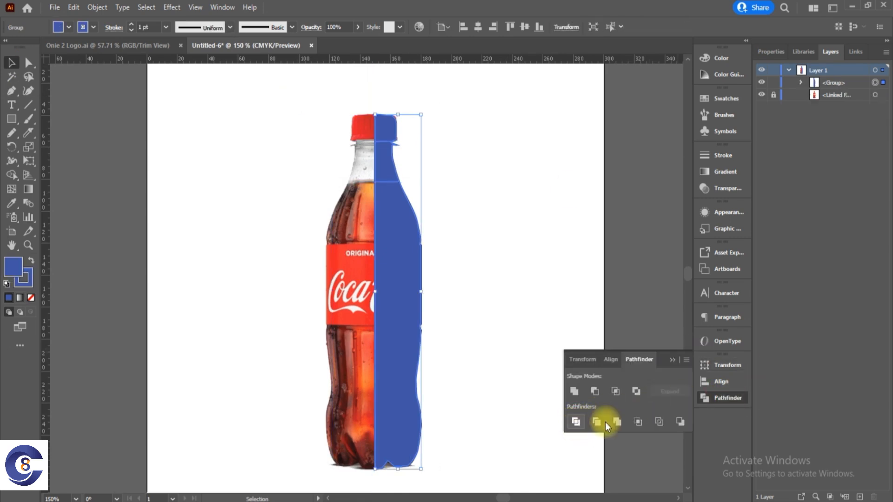
pyautogui.click(507, 167)
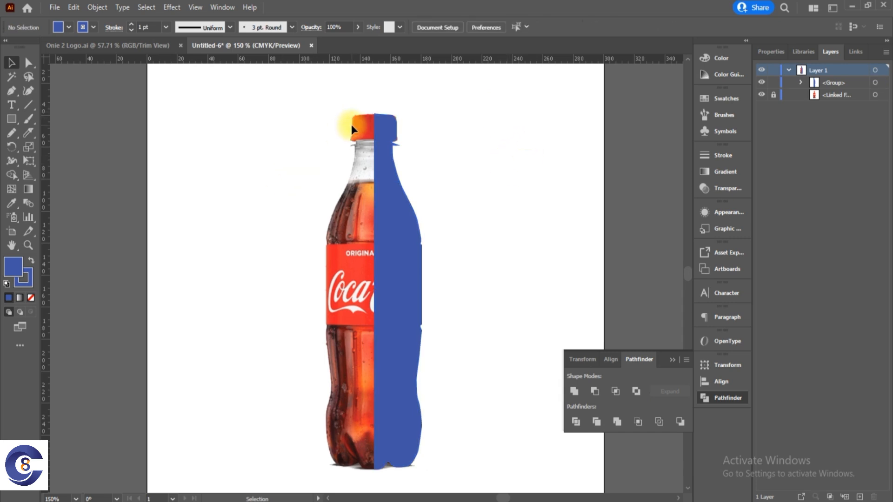
# Select separate pieces of the divided half-bottle with the Direct Selection tool to check the cuts, and deselect.
pyautogui.press('a')
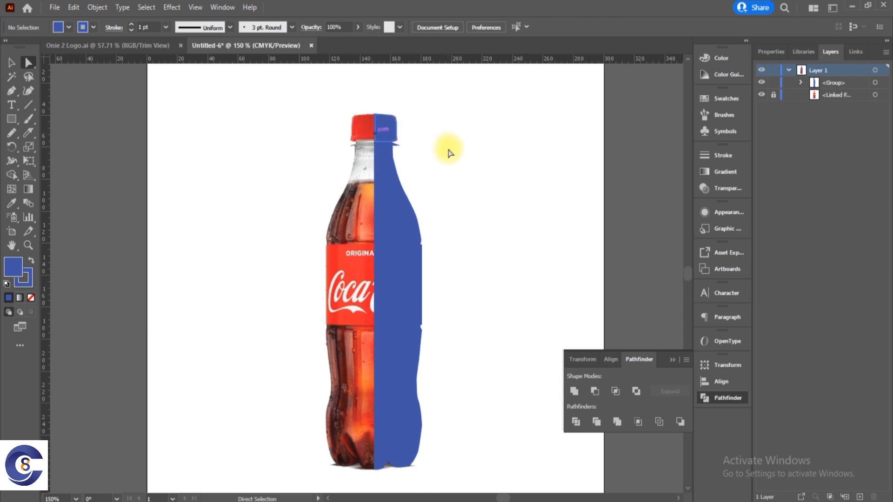
pyautogui.click(382, 125)
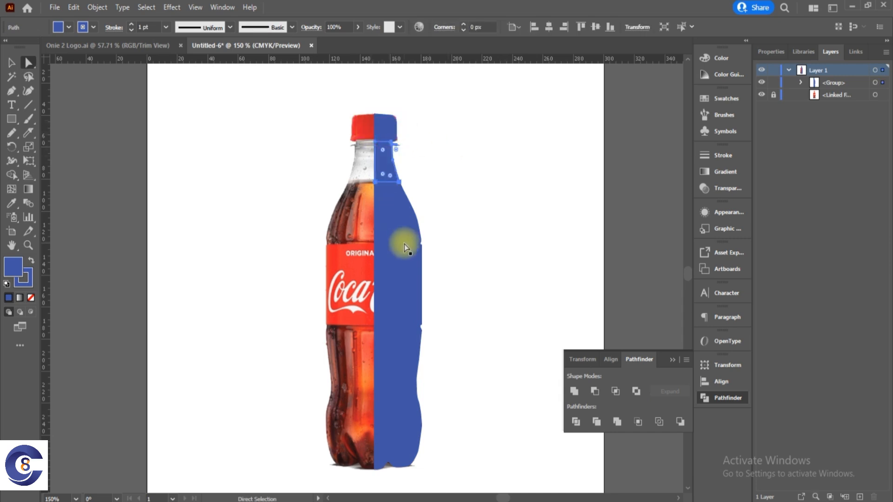
pyautogui.click(449, 192)
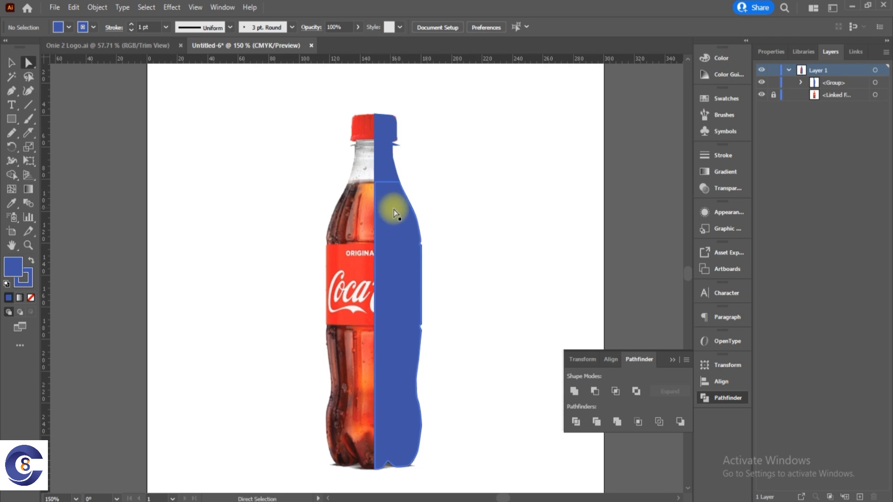
# Look at the Onie 2 Logo document, return to the bottle document and place Artboard 1-100.jpg from the Youtube folder into it.
pyautogui.click(140, 45)
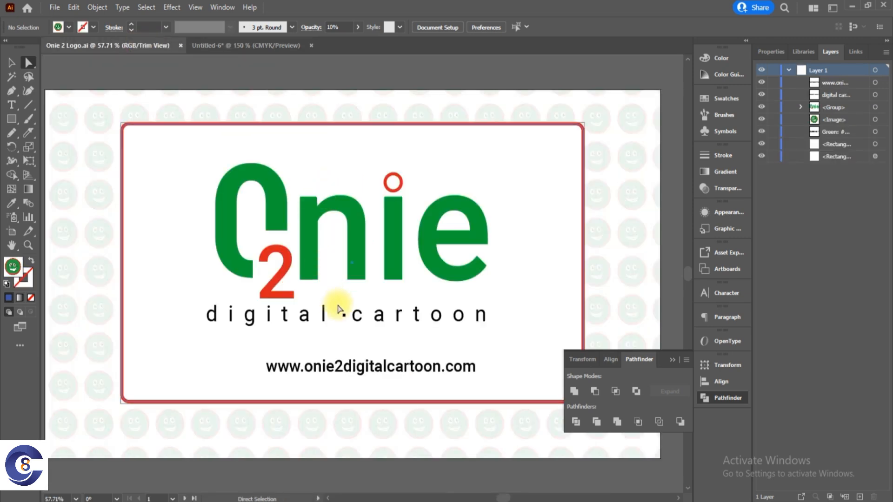
pyautogui.click(227, 45)
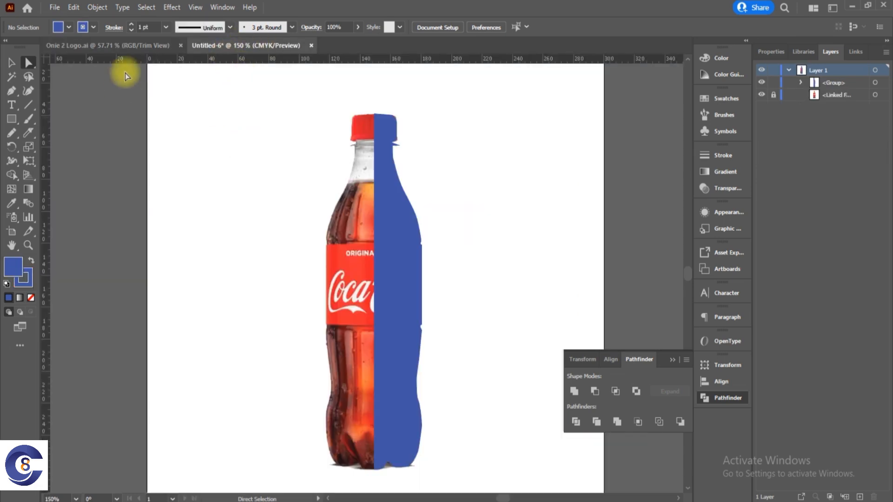
pyautogui.hotkey('alt', 'Tab')
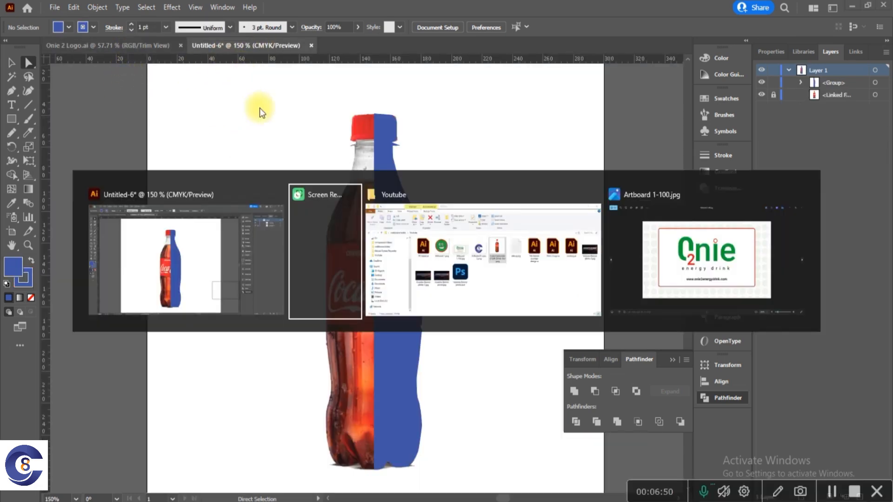
pyautogui.click(471, 250)
pyautogui.click(489, 205)
pyautogui.moveTo(248, 249); pyautogui.dragTo(168, 326)
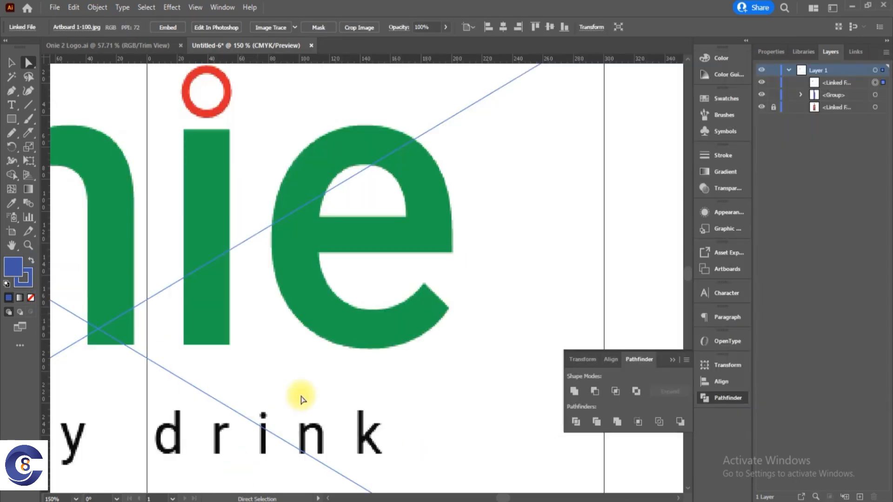
# Move the placed Onie label image up beside the artboard, clear of most of the bottle.
pyautogui.hotkey('ctrl', '-')
pyautogui.hotkey('ctrl', '-')
pyautogui.hotkey('ctrl', '-')
pyautogui.hotkey('ctrl', '-')
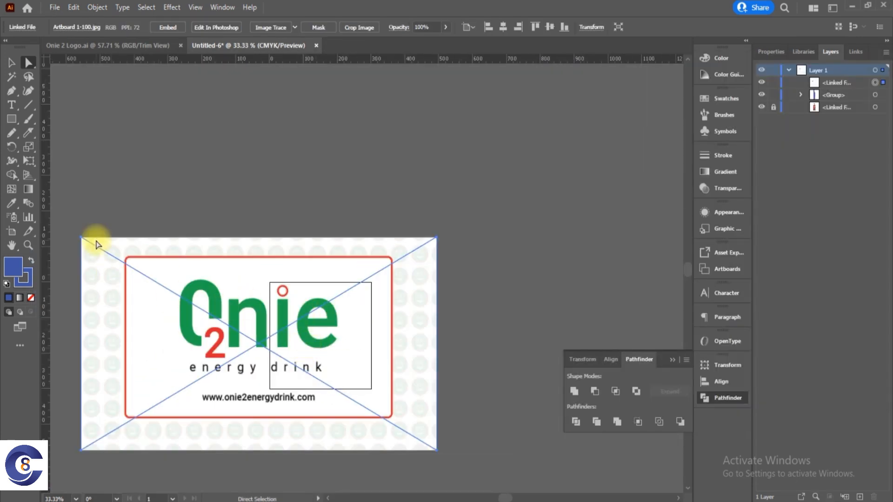
pyautogui.moveTo(164, 270); pyautogui.dragTo(455, 155)
pyautogui.moveTo(524, 227); pyautogui.dragTo(489, 220)
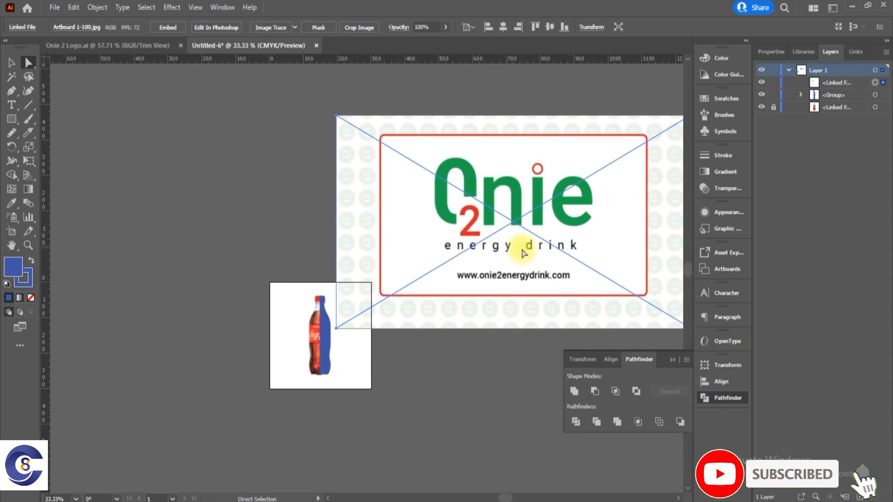
pyautogui.moveTo(523, 253); pyautogui.dragTo(544, 277)
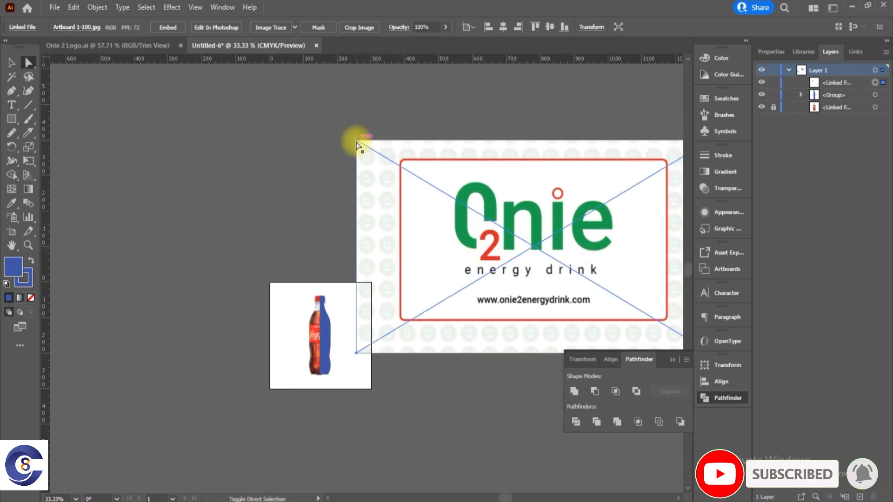
pyautogui.moveTo(417, 270); pyautogui.dragTo(378, 265)
# Scale the Onie label image proportionally down to about a quarter of its size near the bottle and deselect it.
pyautogui.press('v')
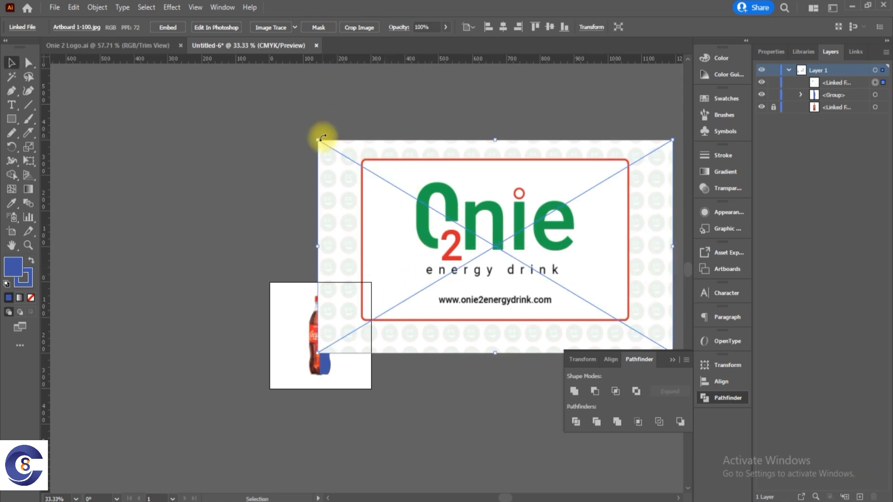
pyautogui.moveTo(316, 138); pyautogui.dragTo(317, 318)
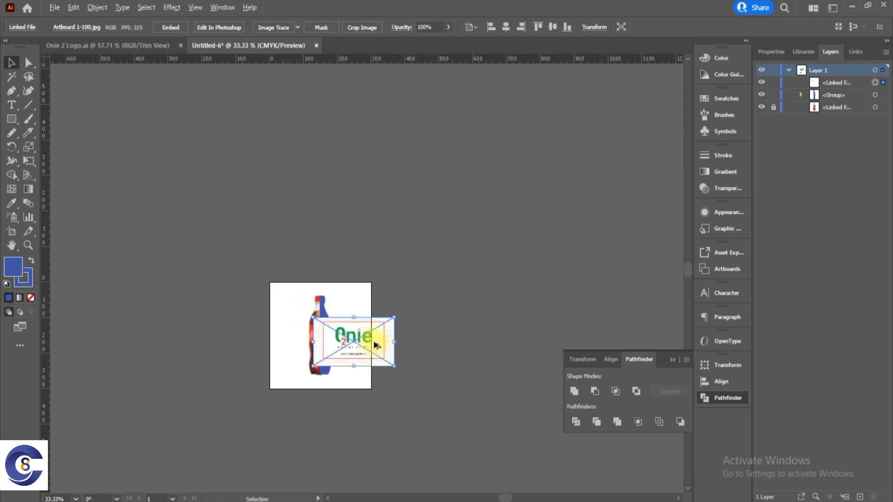
pyautogui.scroll(1, 375, 340)
pyautogui.click(248, 319)
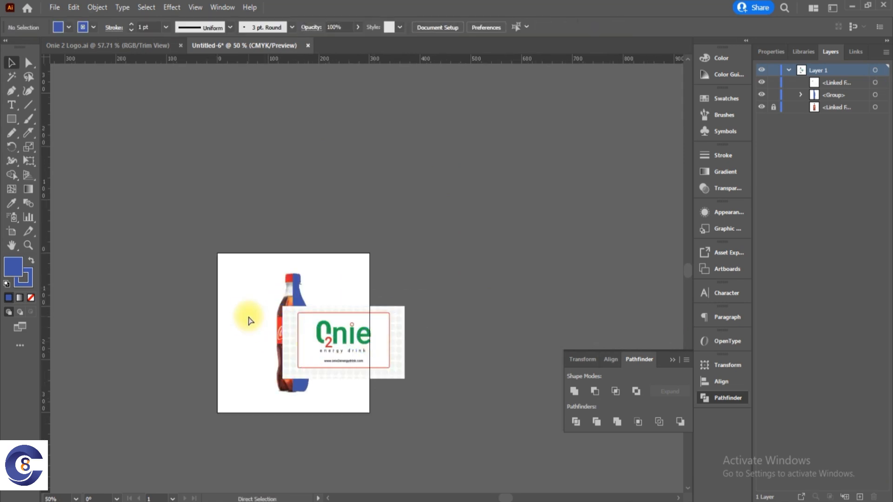
# Scale the Onie label image down to about 40% of its size and place it on the artboard beside the bottle photo's left half.
pyautogui.scroll(1, 248, 319)
pyautogui.moveTo(325, 366); pyautogui.dragTo(294, 384)
pyautogui.scroll(1, 294, 384)
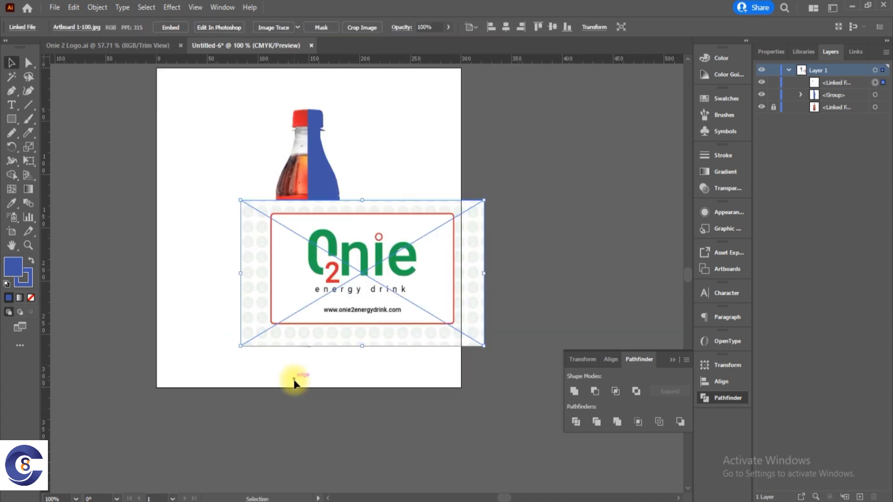
pyautogui.click(259, 158)
pyautogui.scroll(1, 258, 154)
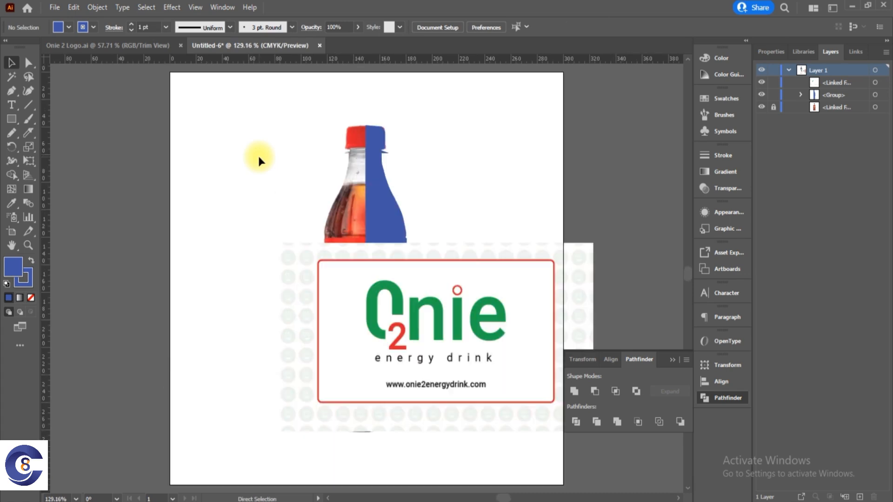
pyautogui.click(673, 361)
pyautogui.moveTo(449, 325); pyautogui.dragTo(322, 308)
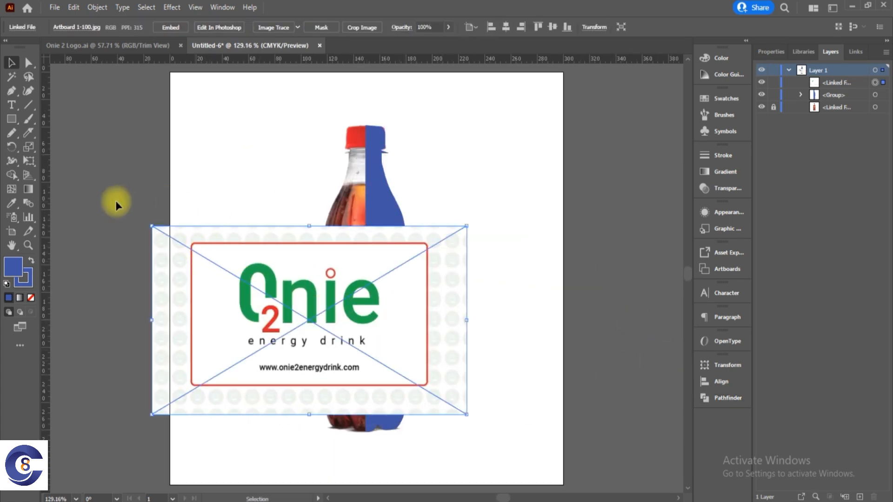
pyautogui.moveTo(148, 227); pyautogui.dragTo(342, 336)
pyautogui.moveTo(404, 379); pyautogui.dragTo(179, 285)
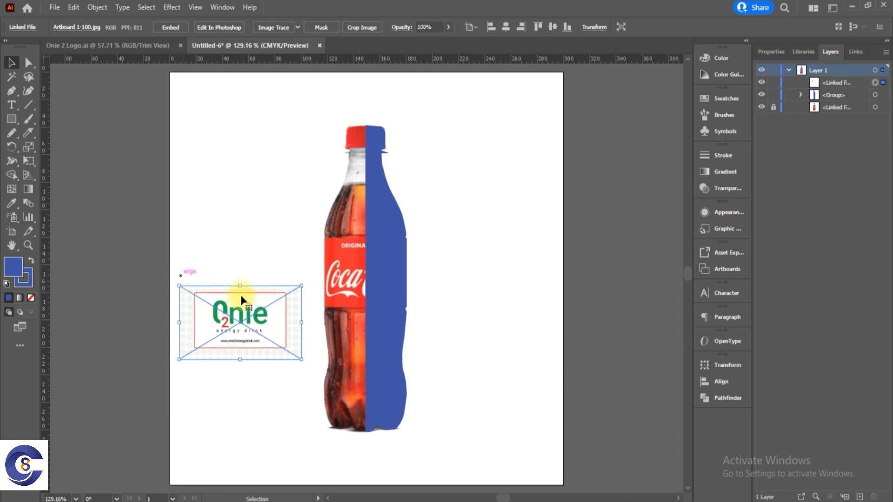
# Try to ungroup the divided half-bottle shape and deselect it.
pyautogui.click(372, 140)
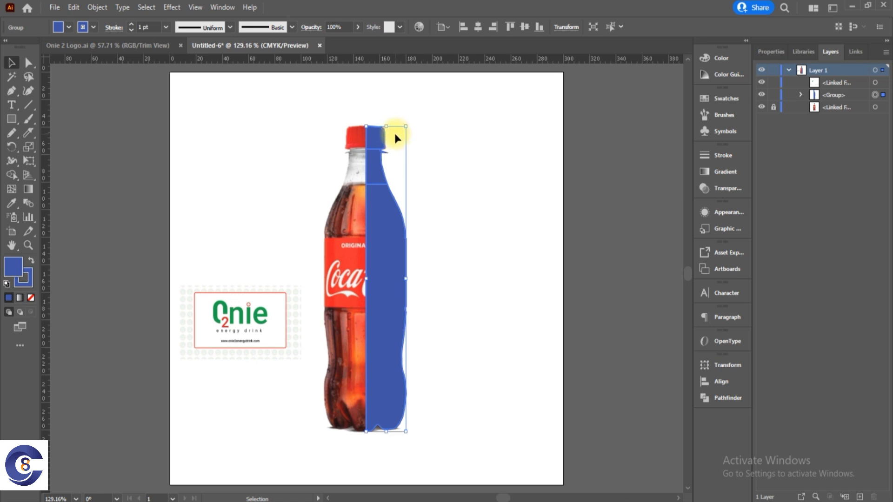
pyautogui.press('a')
pyautogui.press('v')
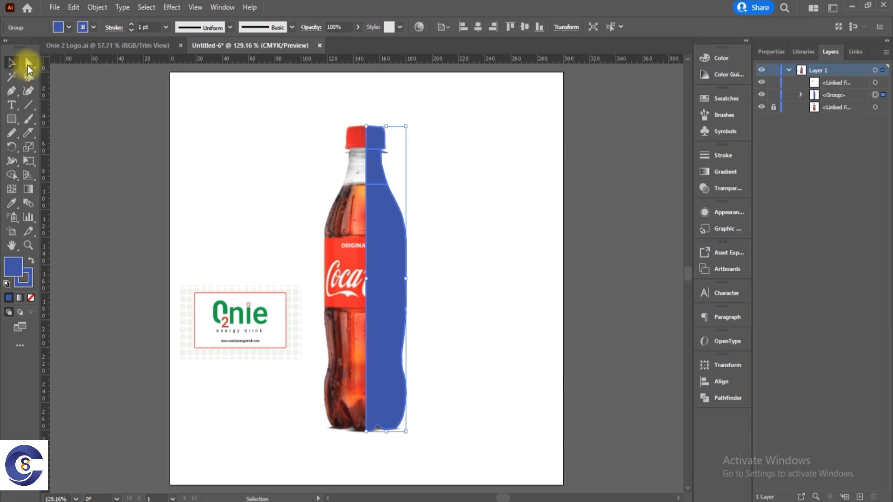
pyautogui.rightClick(387, 239)
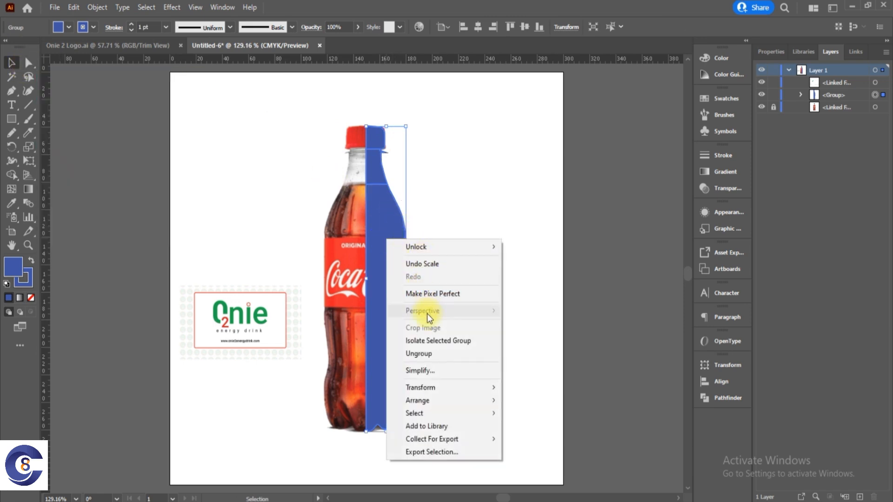
pyautogui.click(420, 355)
pyautogui.click(476, 169)
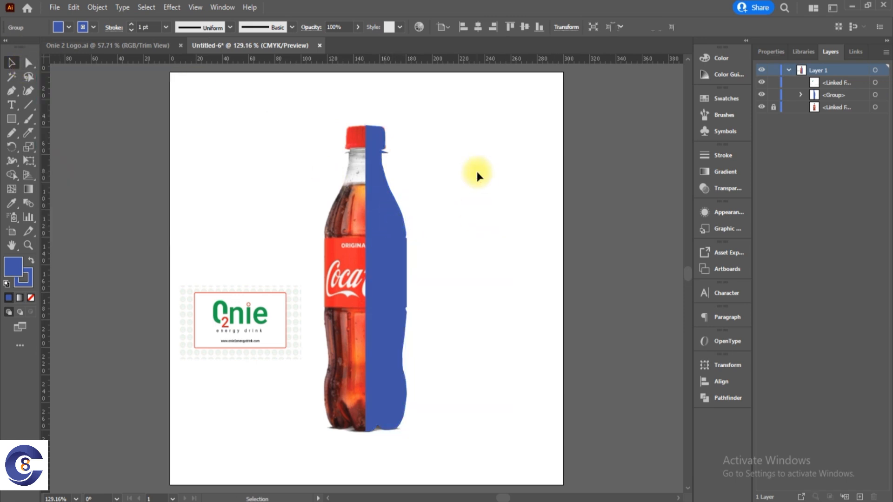
# Fill only the cap piece of the half-bottle with the green sampled from the Onie logo, and deselect it.
pyautogui.press('a')
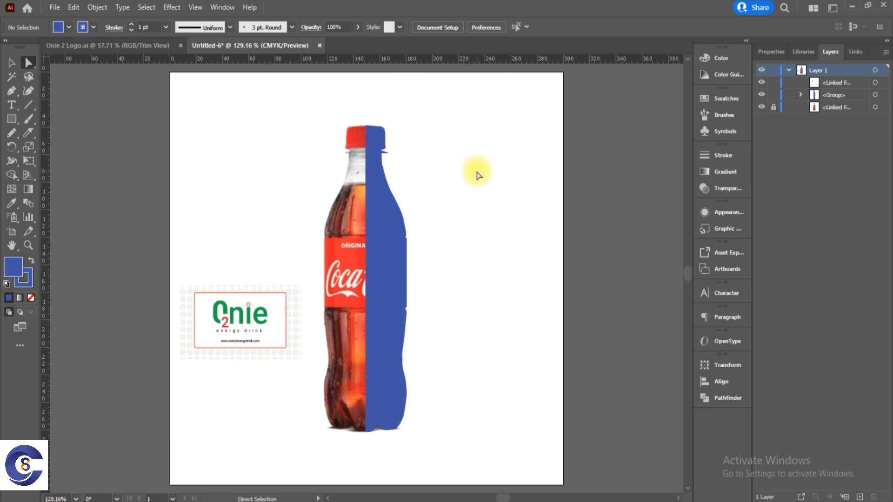
pyautogui.click(373, 139)
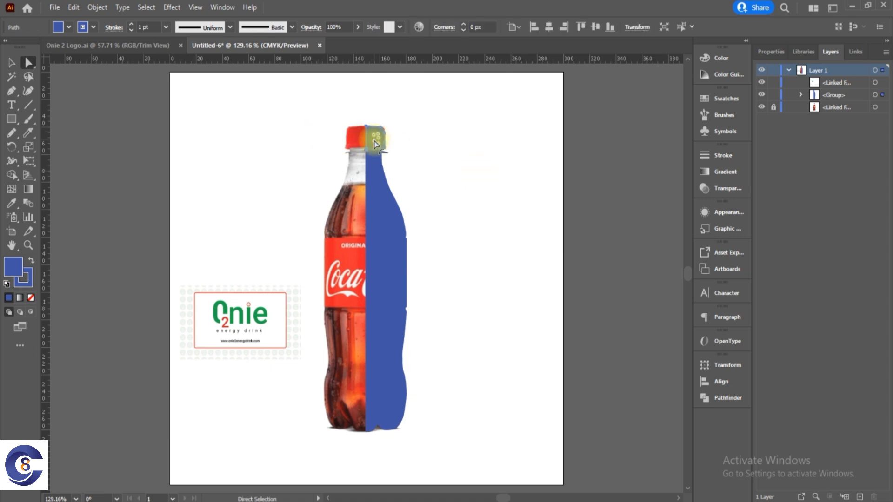
pyautogui.press('i')
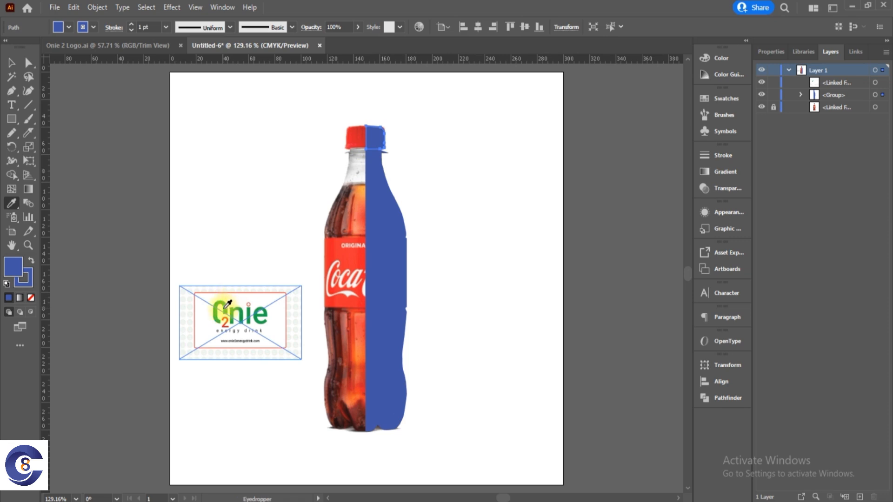
pyautogui.click(228, 305)
pyautogui.click(11, 62)
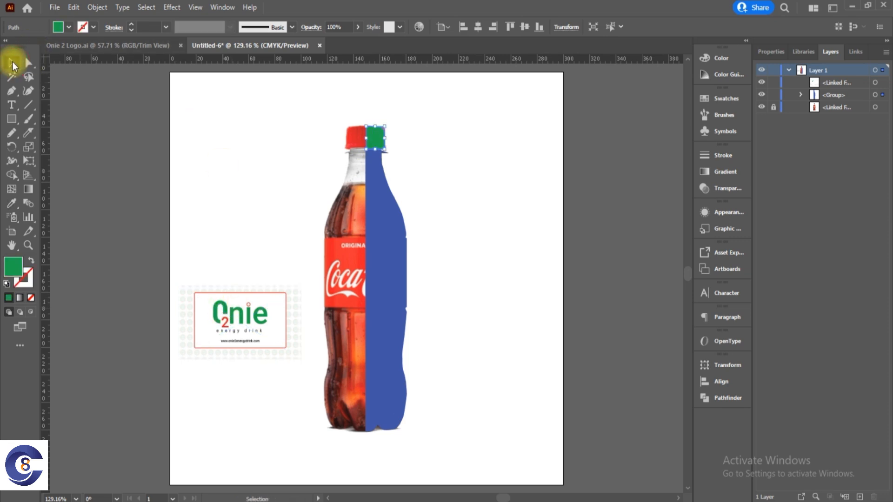
pyautogui.click(452, 275)
# Select only the large body piece of the half-bottle and fill it with a dark brown sampled from the cola in the photo.
pyautogui.click(393, 391)
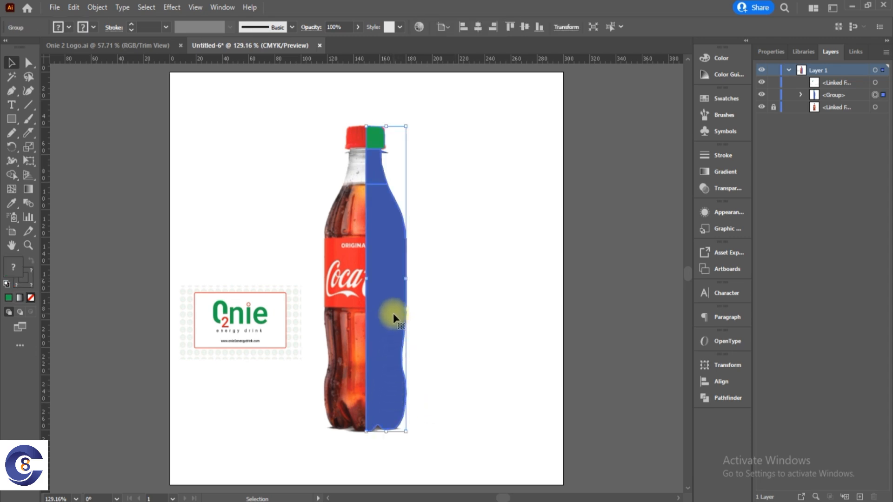
pyautogui.press('a')
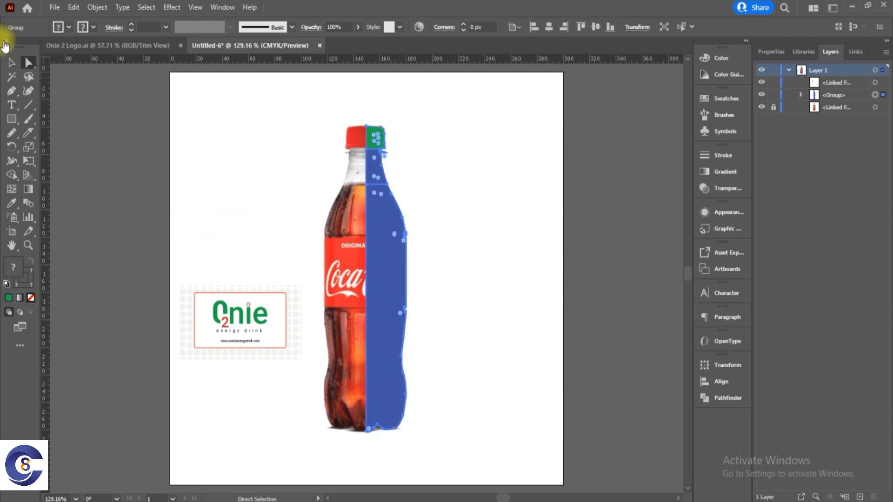
pyautogui.click(477, 340)
pyautogui.click(402, 357)
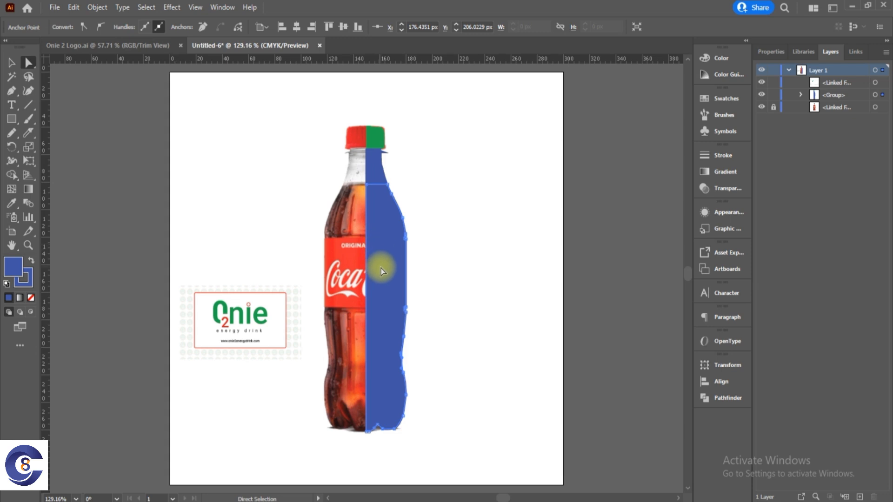
pyautogui.press('i')
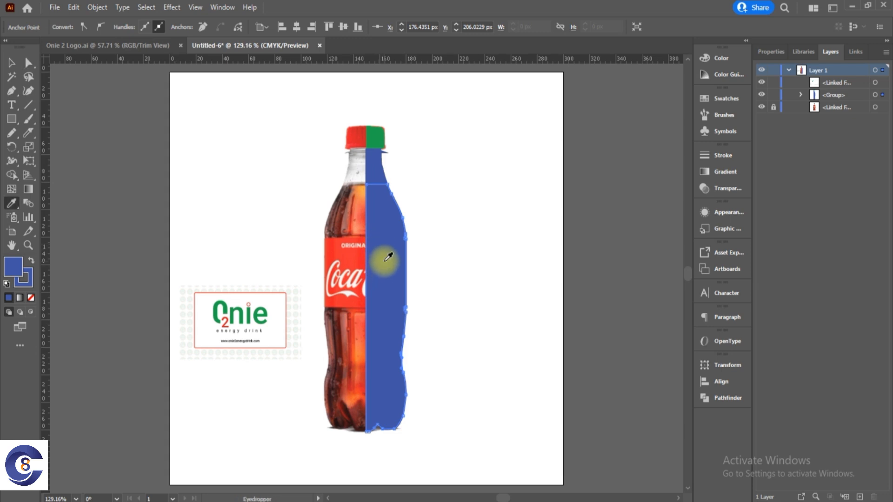
pyautogui.click(331, 227)
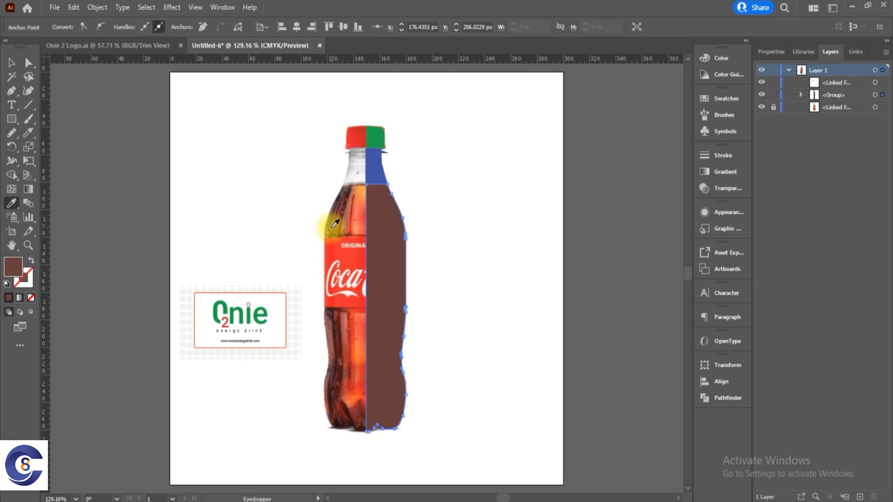
# Darken the body piece's fill to the near-black brown 140202 and deselect it.
pyautogui.doubleClick(12, 261)
pyautogui.moveTo(700, 227)
pyautogui.mouseDown()
pyautogui.moveTo(714, 212)
pyautogui.moveTo(757, 239)
pyautogui.moveTo(739, 226)
pyautogui.mouseUp()
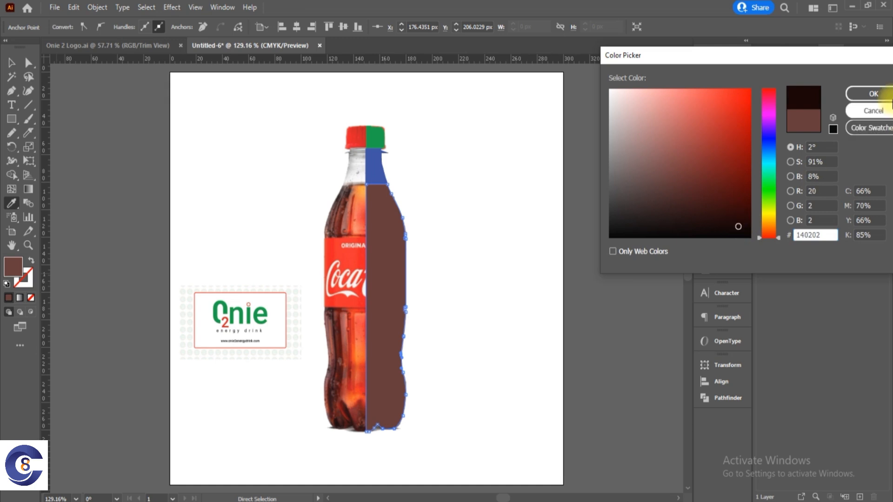
pyautogui.click(875, 93)
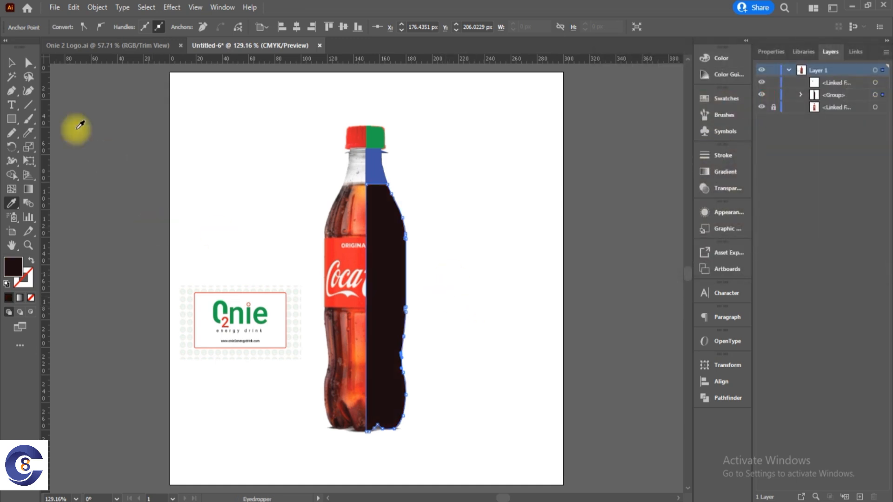
pyautogui.click(13, 61)
pyautogui.click(442, 199)
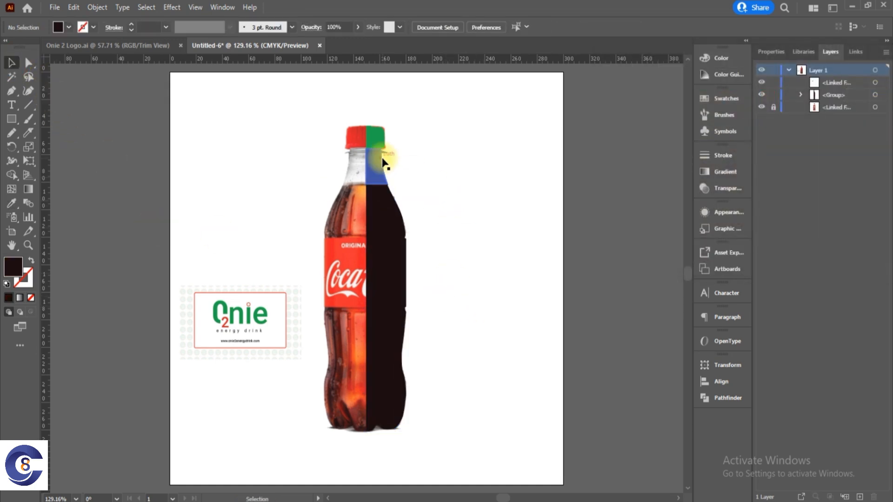
# Try to fill the neck piece with a grey sampled from the photo while the whole group is selected, and undo that fill.
pyautogui.scroll(5, 382, 160)
pyautogui.click(356, 179)
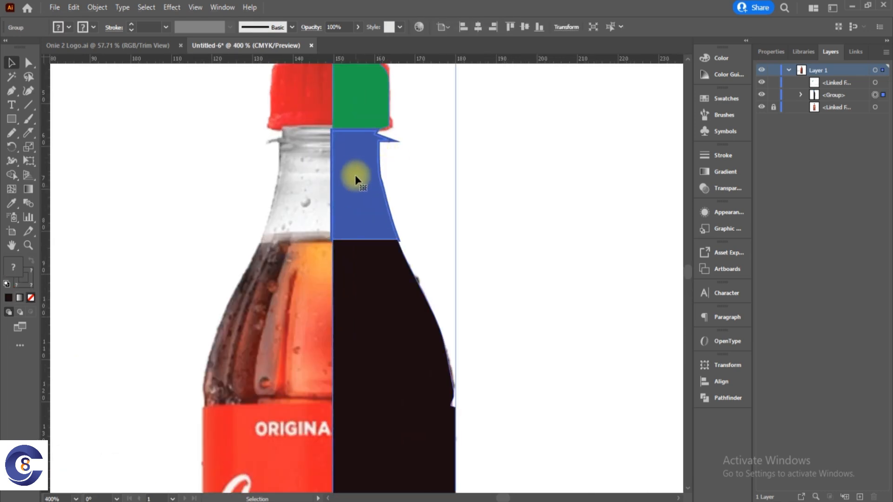
pyautogui.press('a')
pyautogui.click(346, 198)
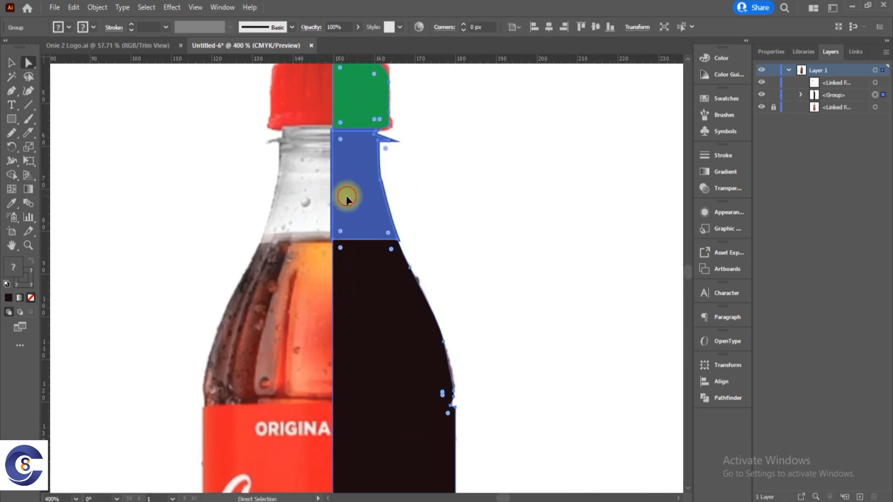
pyautogui.press('i')
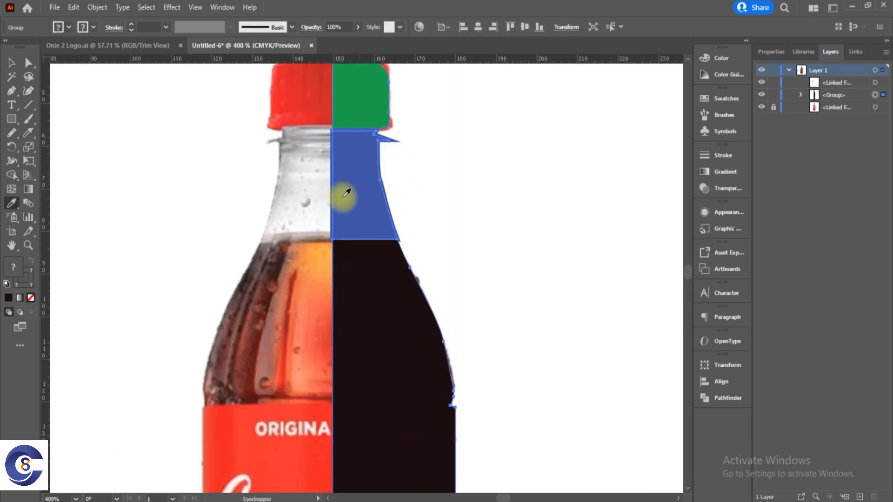
pyautogui.click(284, 151)
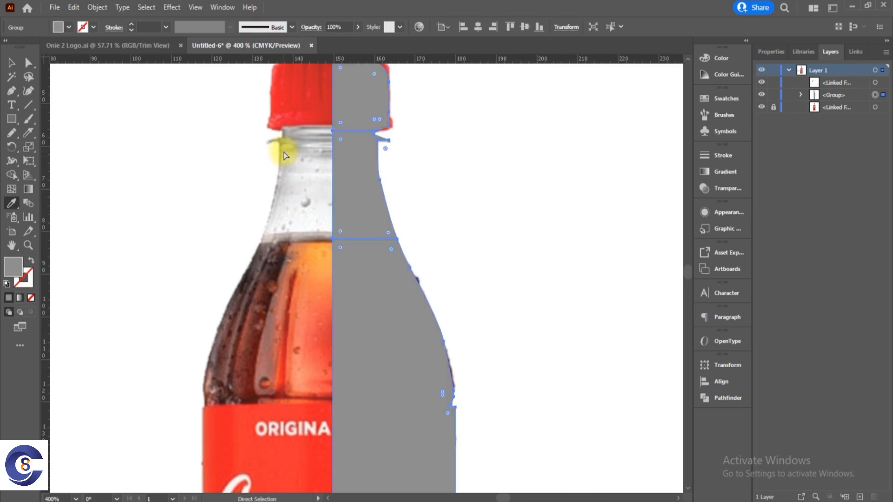
pyautogui.hotkey('ctrl', 'z')
pyautogui.press('a')
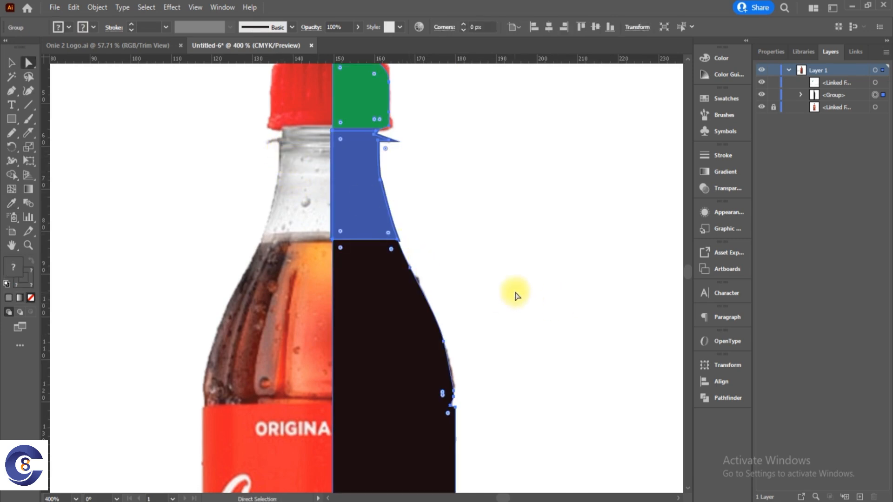
# Compare selecting the neck piece on its own with selecting the whole half-bottle group.
pyautogui.click(454, 209)
pyautogui.click(358, 213)
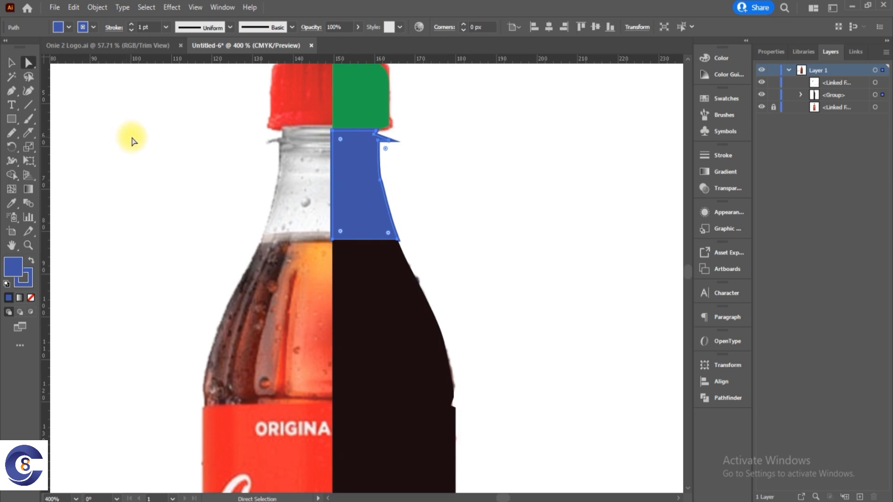
pyautogui.click(11, 63)
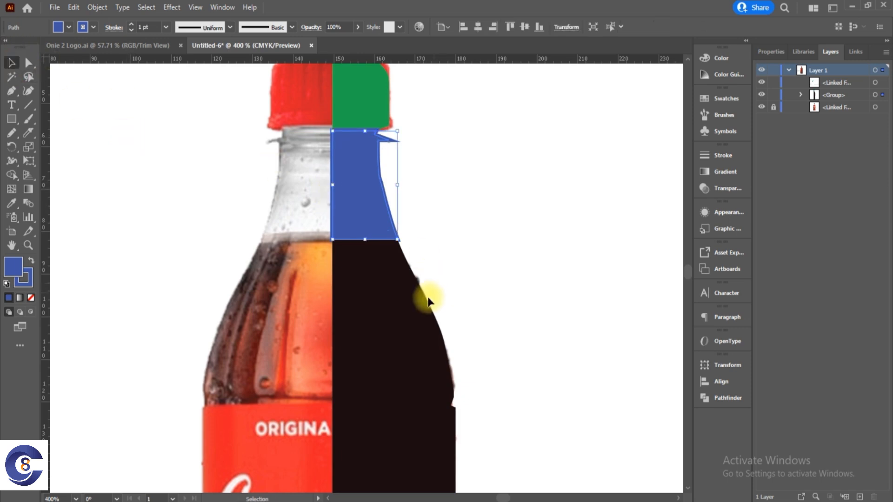
pyautogui.click(396, 315)
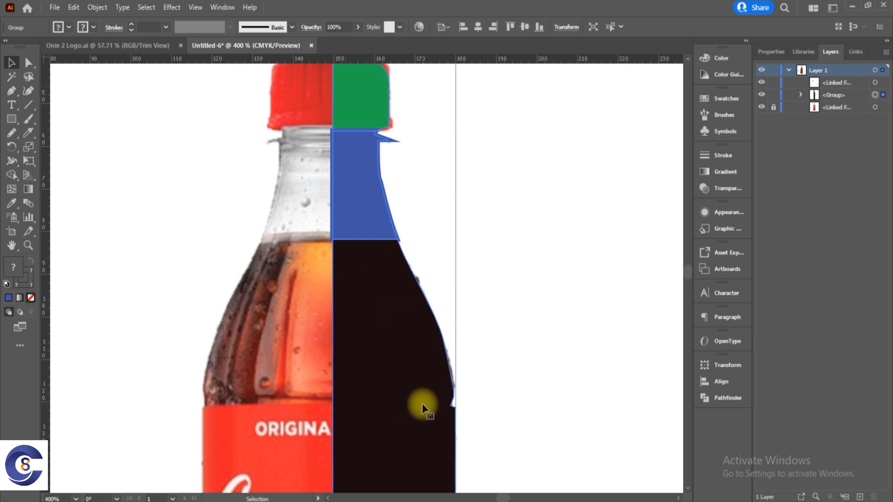
pyautogui.press('a')
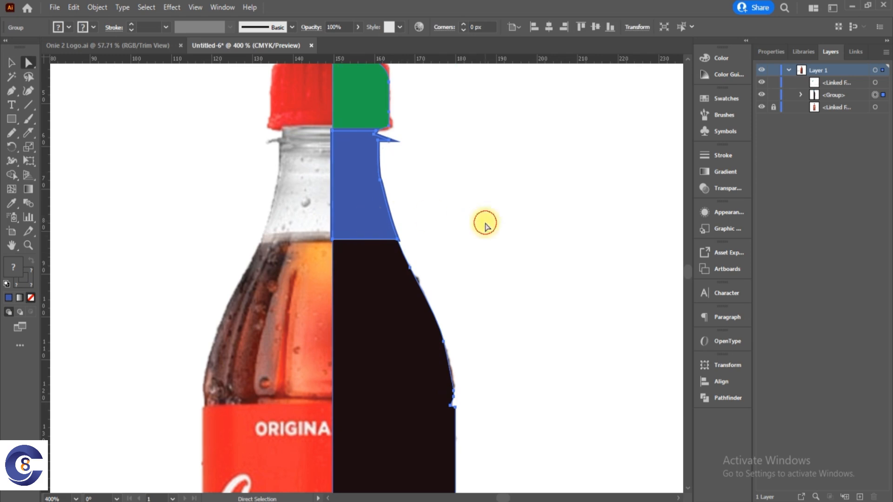
# Select only the neck piece and sample tones from the clear bottle neck in the photo until its fill is a very light grey.
pyautogui.click(485, 223)
pyautogui.click(379, 216)
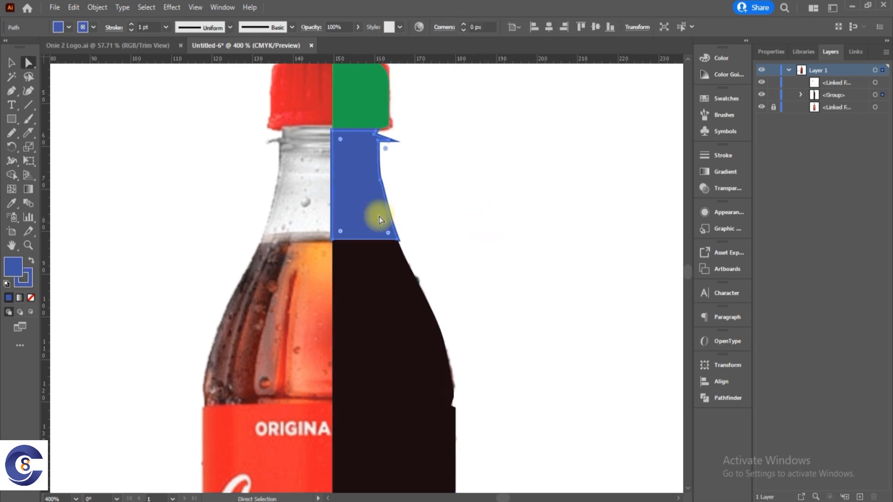
pyautogui.press('i')
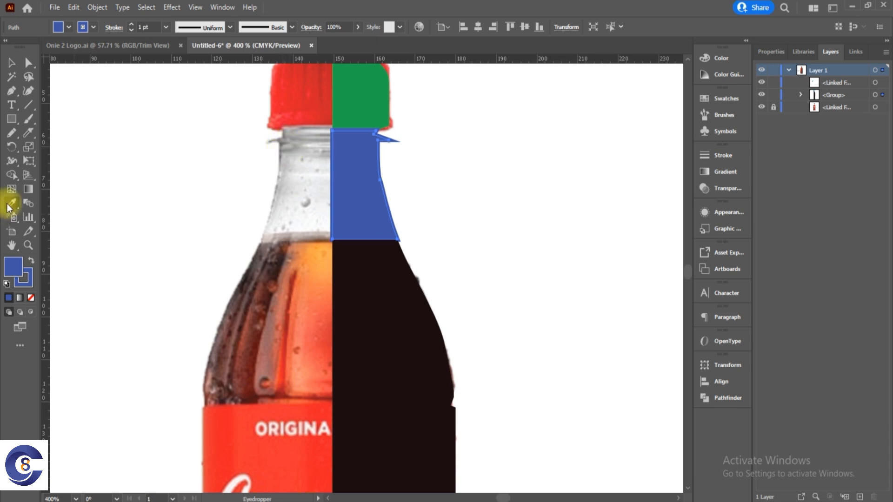
pyautogui.click(286, 155)
pyautogui.click(289, 158)
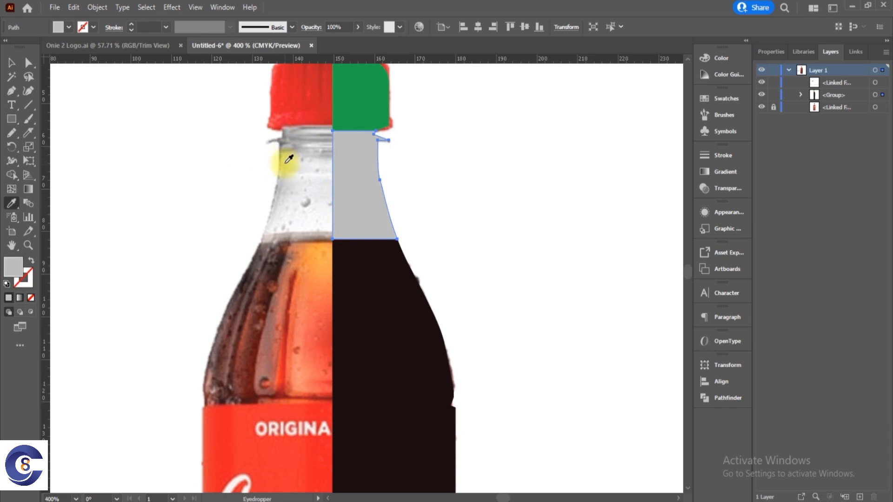
pyautogui.click(287, 154)
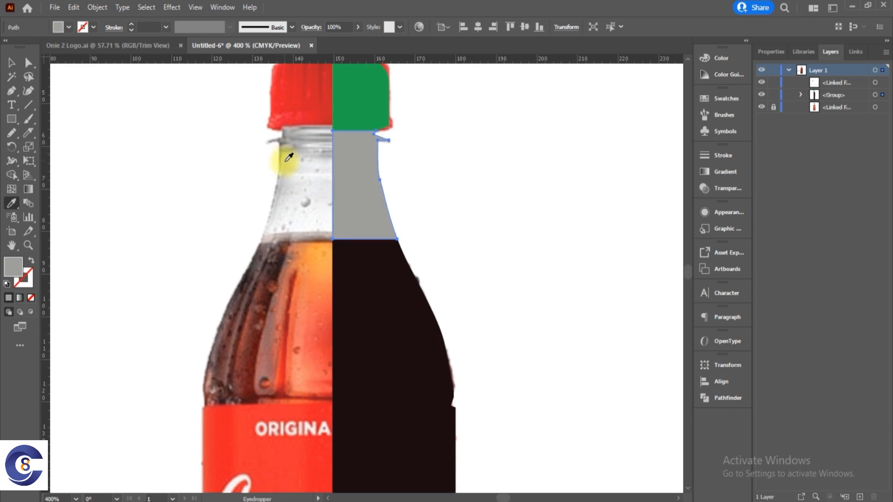
pyautogui.click(292, 162)
pyautogui.click(296, 169)
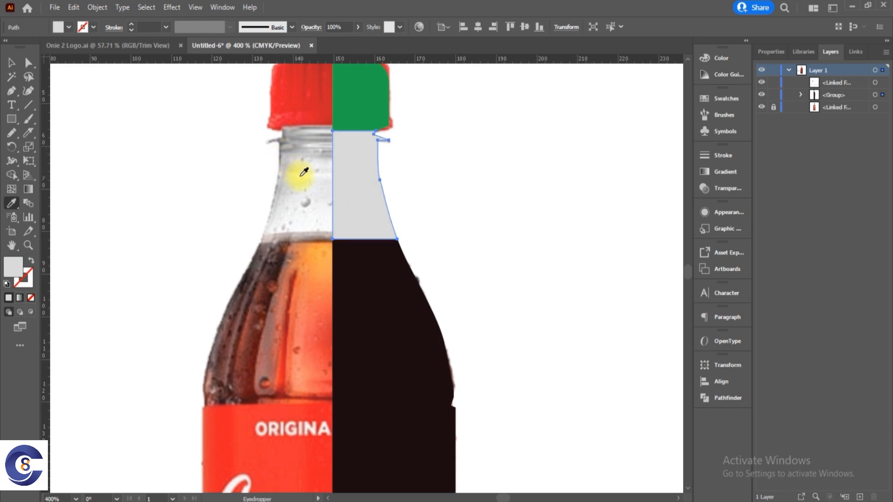
pyautogui.click(304, 172)
pyautogui.click(294, 173)
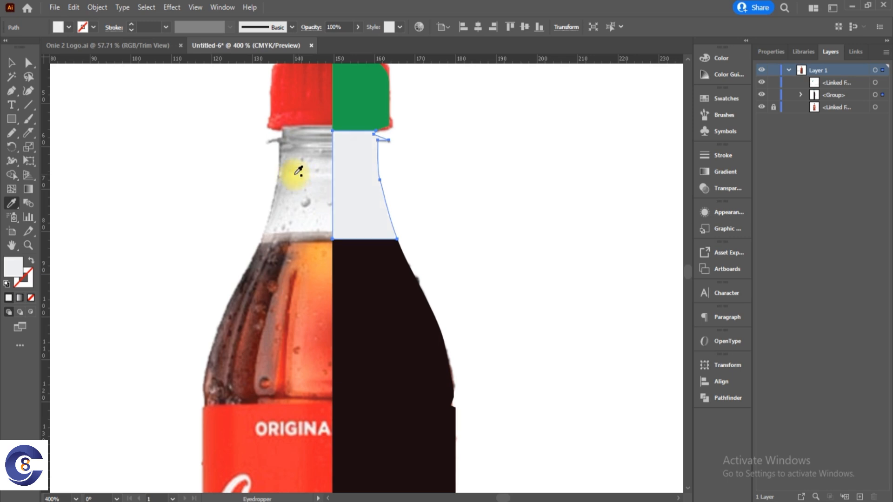
# Set the neck piece's opacity to 40% and deselect it.
pyautogui.click(14, 64)
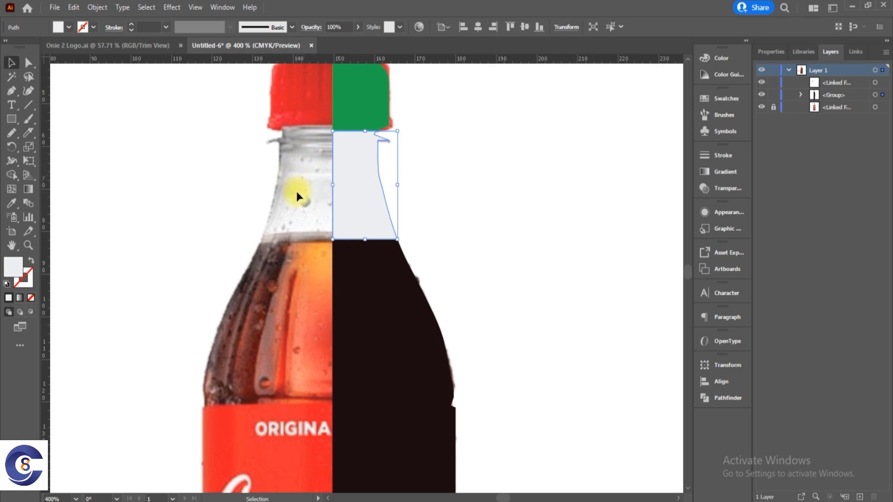
pyautogui.click(774, 53)
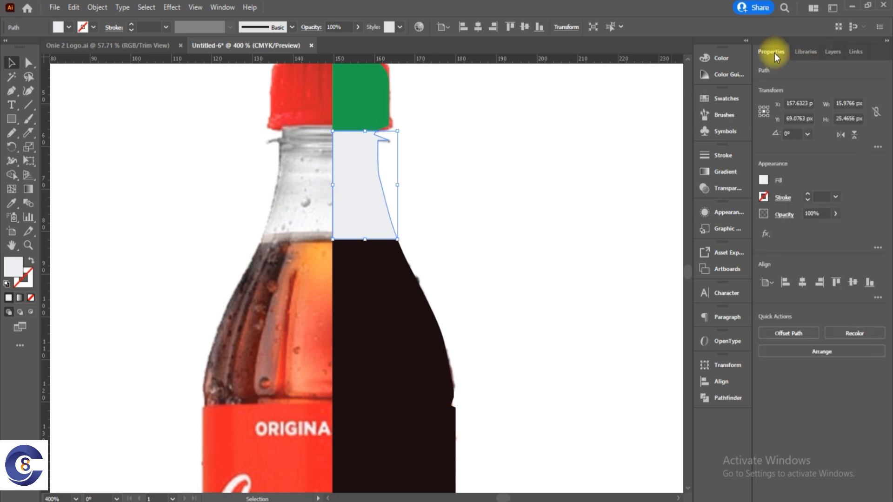
pyautogui.click(813, 213)
pyautogui.write('40')
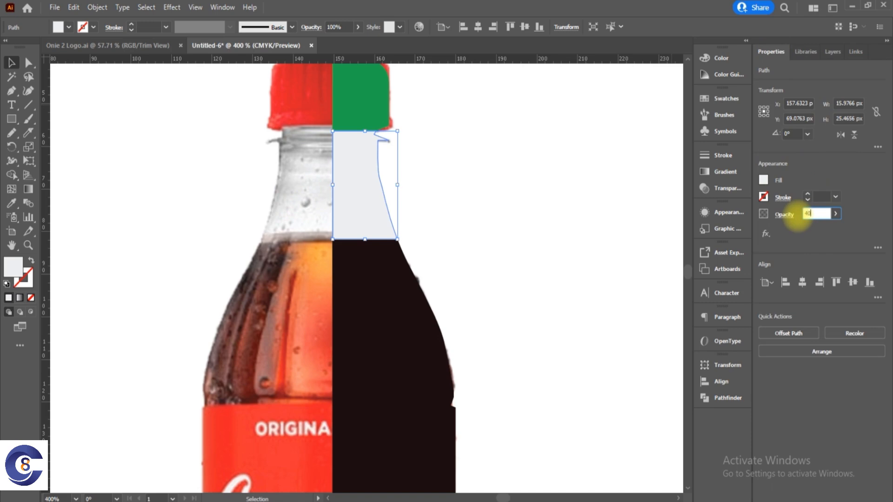
pyautogui.press('Return')
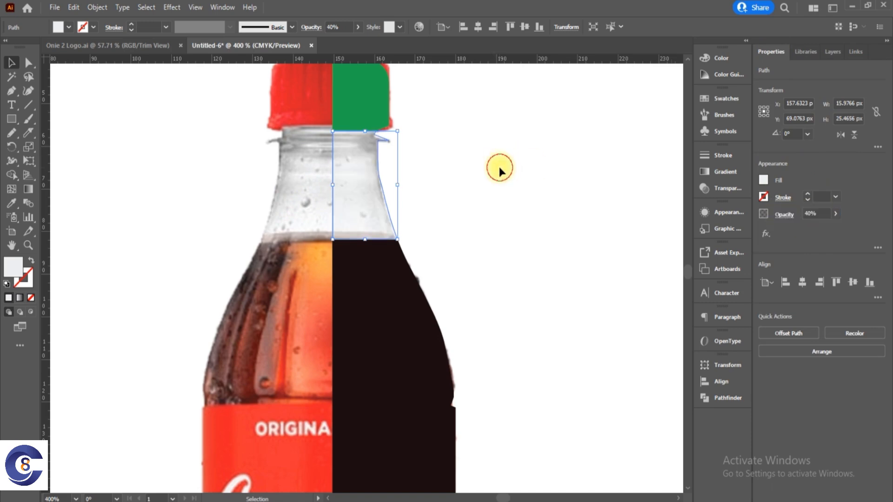
pyautogui.click(498, 167)
# Hide the locked Coca-Cola bottle photo and move the Onie label image to the artboard's upper-left corner.
pyautogui.hotkey('ctrl', '1')
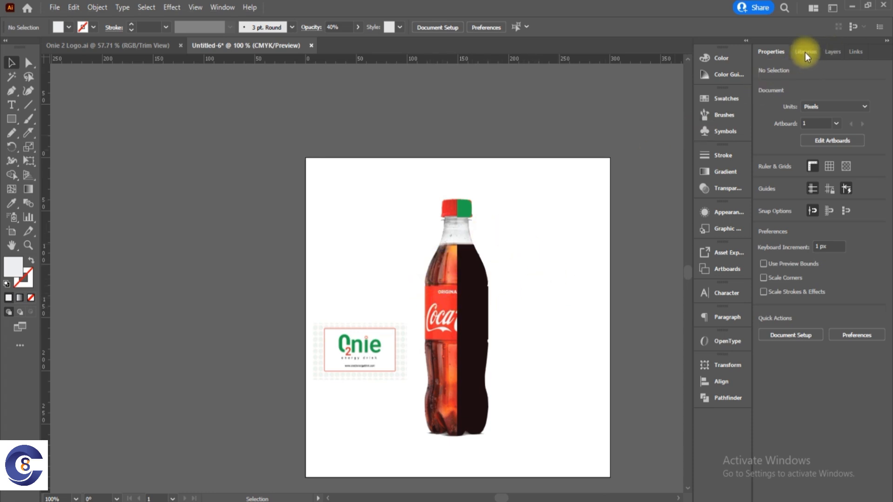
pyautogui.click(831, 52)
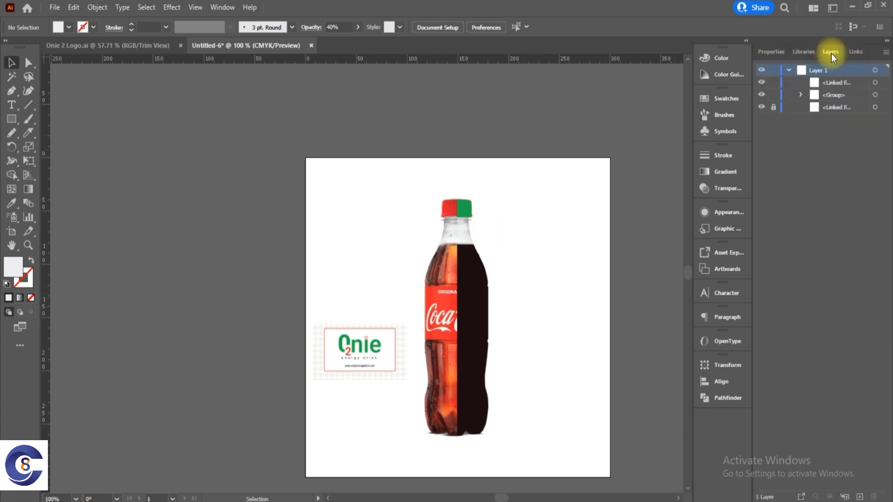
pyautogui.click(761, 107)
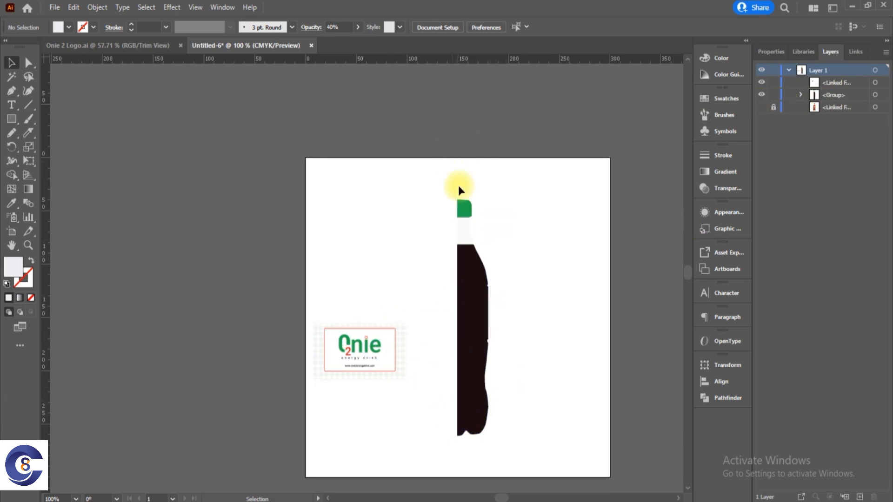
pyautogui.moveTo(381, 361); pyautogui.dragTo(346, 176)
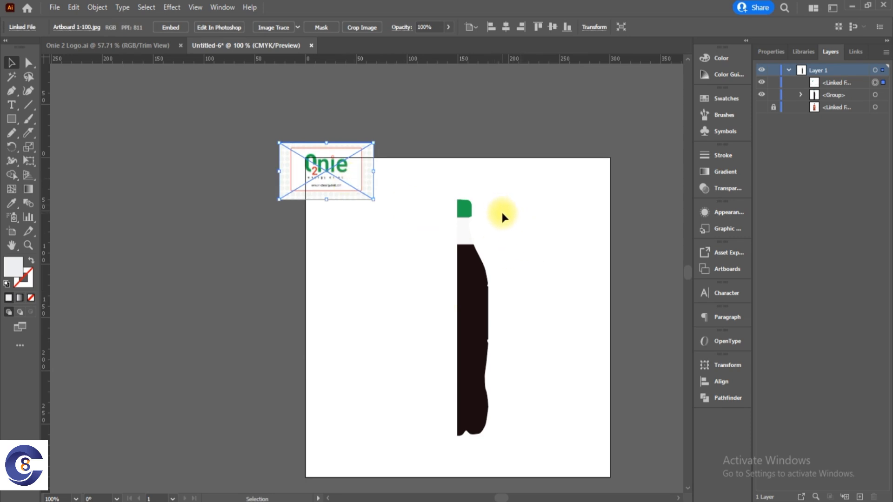
pyautogui.click(179, 8)
pyautogui.moveTo(218, 73)
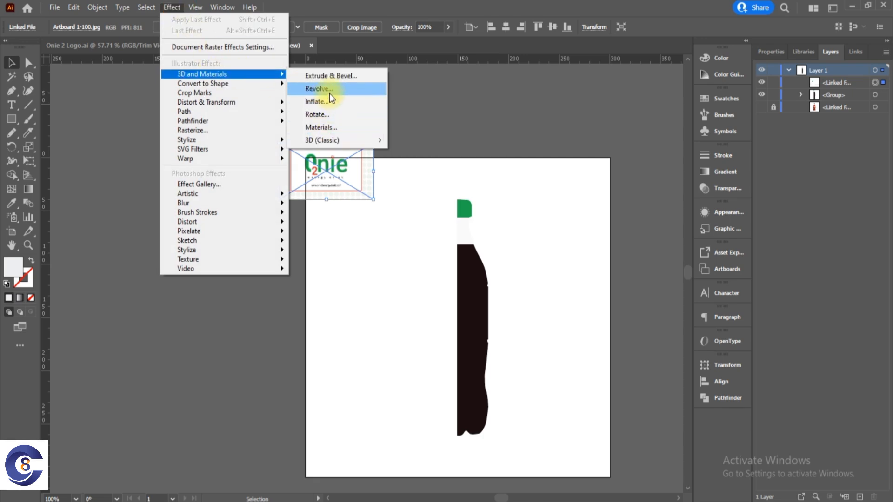
pyautogui.moveTo(353, 140)
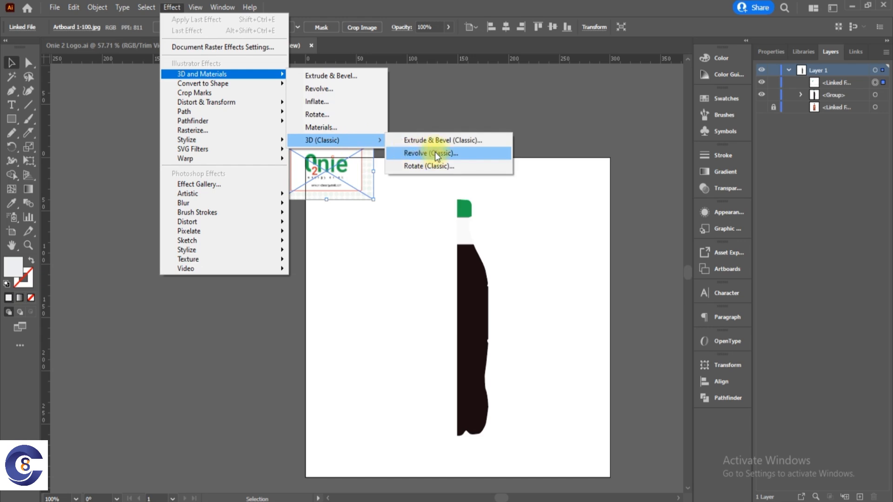
pyautogui.click(345, 276)
pyautogui.click(344, 275)
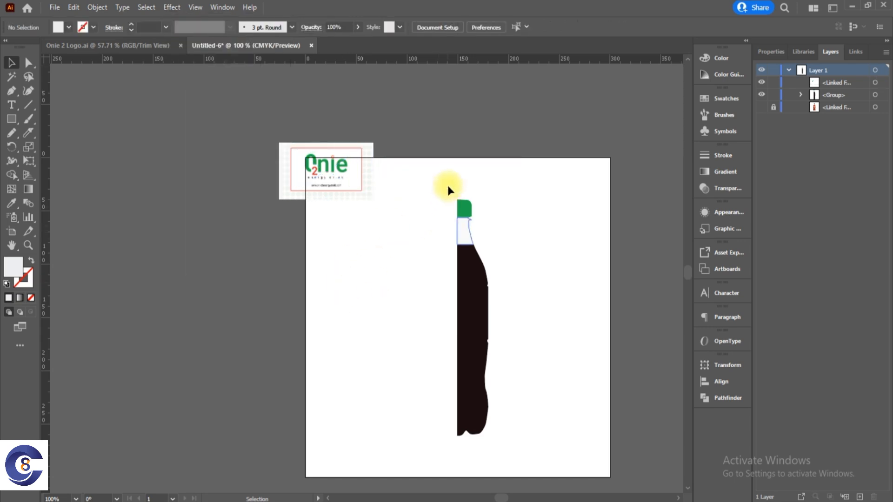
# Place two duplicates of the whole half-bottle group on the canvas left of the artboard.
pyautogui.moveTo(533, 355); pyautogui.dragTo(446, 181)
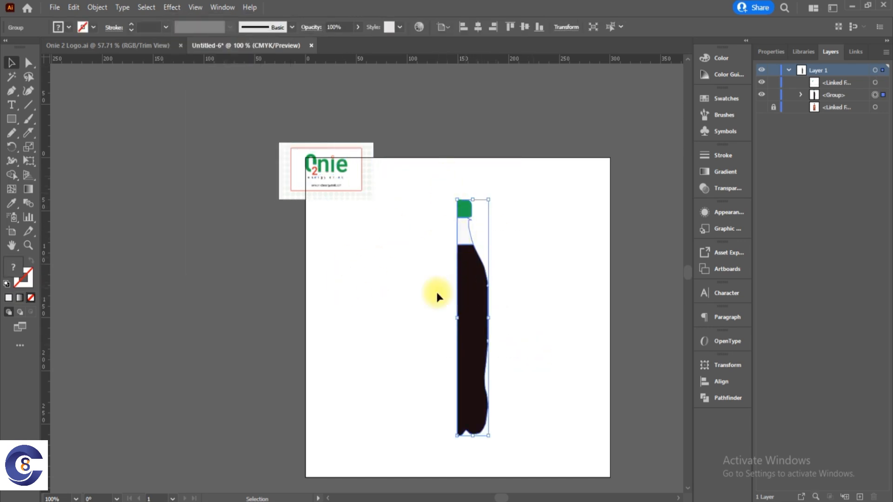
pyautogui.click(396, 298)
pyautogui.click(458, 310)
pyautogui.moveTo(482, 314); pyautogui.dragTo(187, 318)
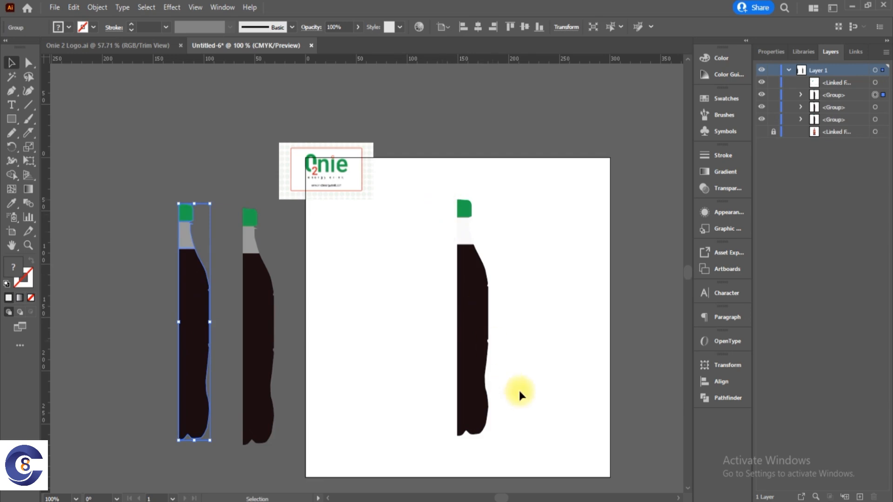
pyautogui.click(488, 338)
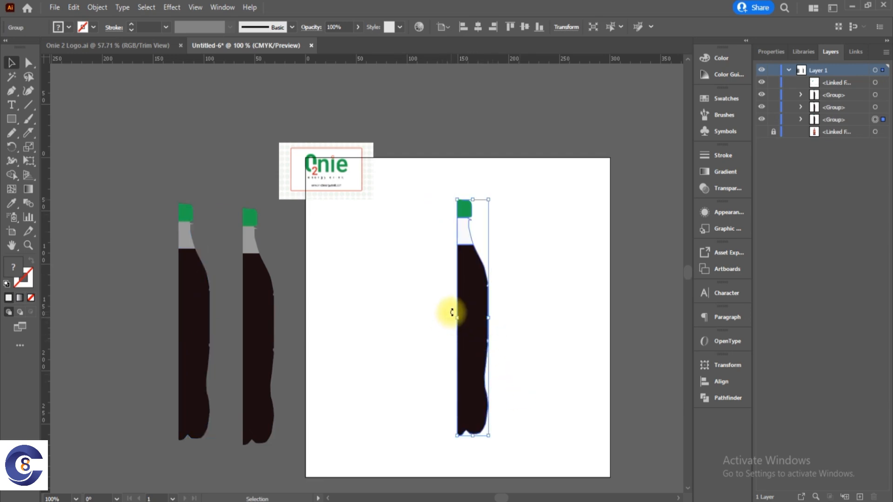
pyautogui.click(512, 303)
pyautogui.click(470, 274)
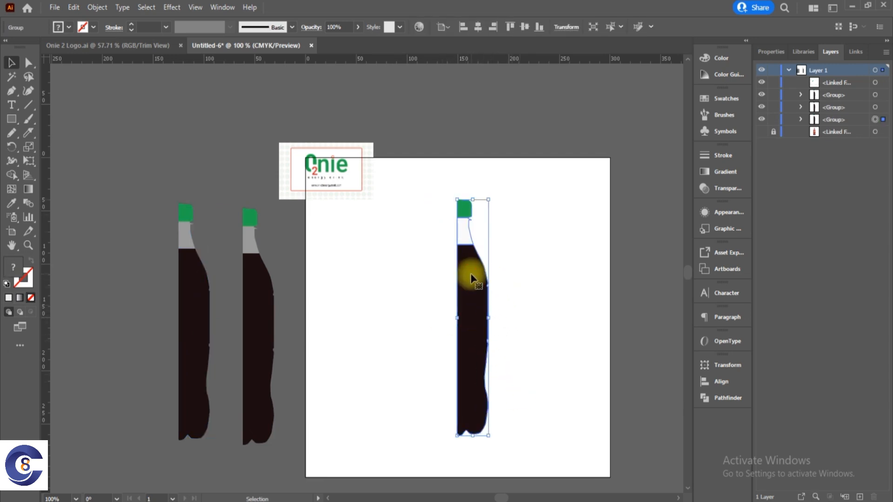
# Scale the Onie label image down slightly and place it on the artboard left of the half-bottle profile.
pyautogui.moveTo(353, 170); pyautogui.dragTo(330, 257)
pyautogui.click(355, 349)
pyautogui.click(357, 282)
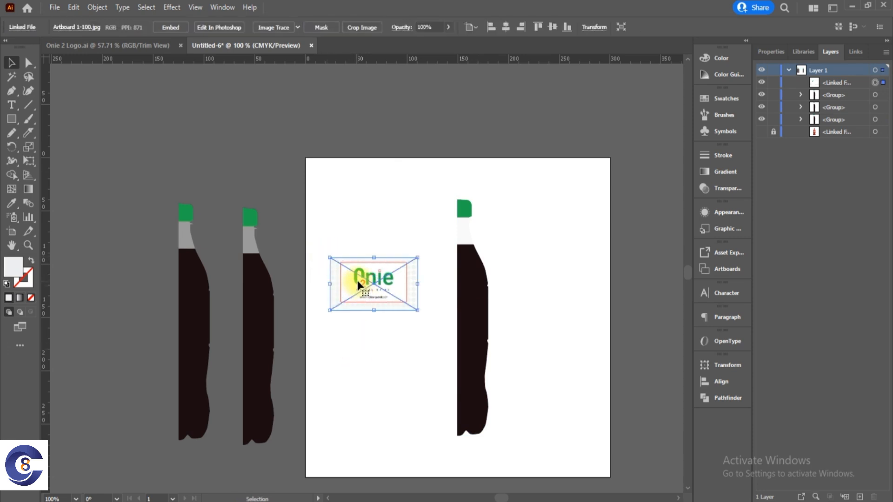
pyautogui.click(378, 368)
pyautogui.click(375, 296)
pyautogui.moveTo(387, 301); pyautogui.dragTo(382, 311)
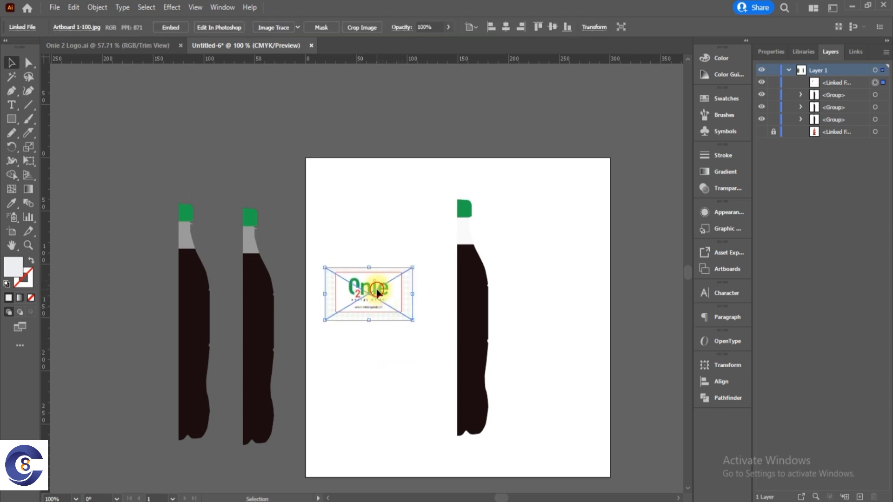
# Embed the linked label image Artboard 1-100.jpg in the document.
pyautogui.click(859, 54)
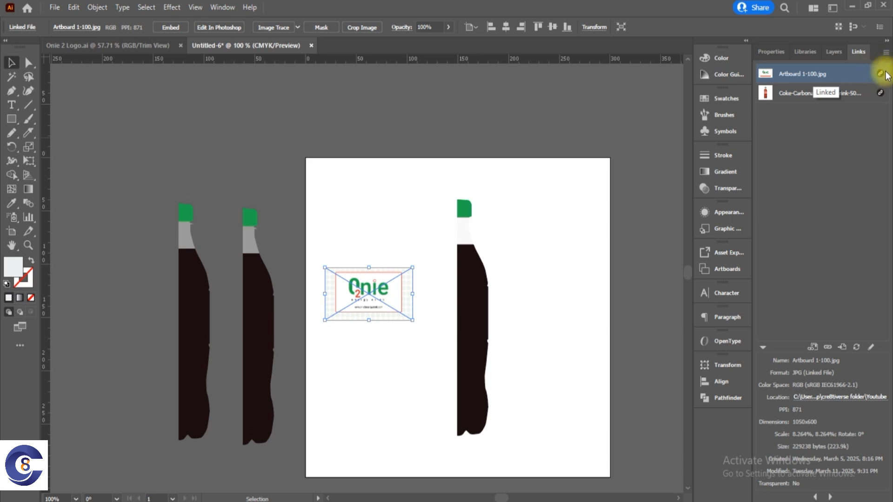
pyautogui.click(886, 54)
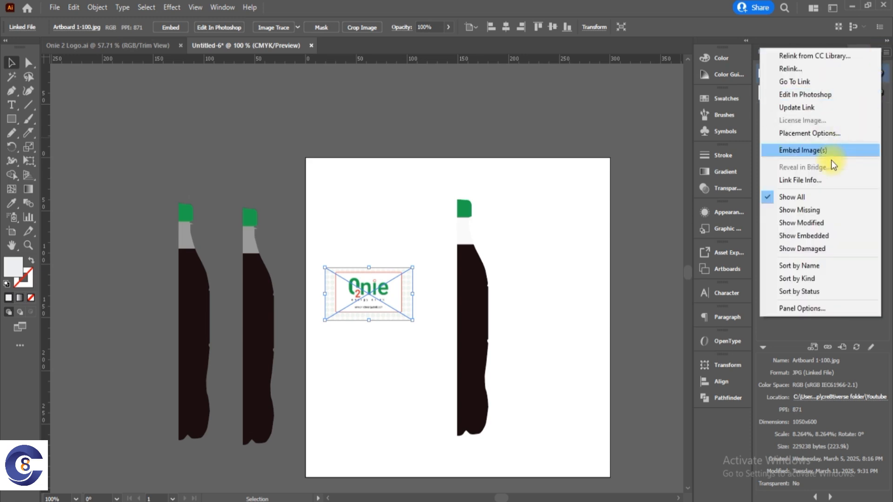
pyautogui.click(819, 153)
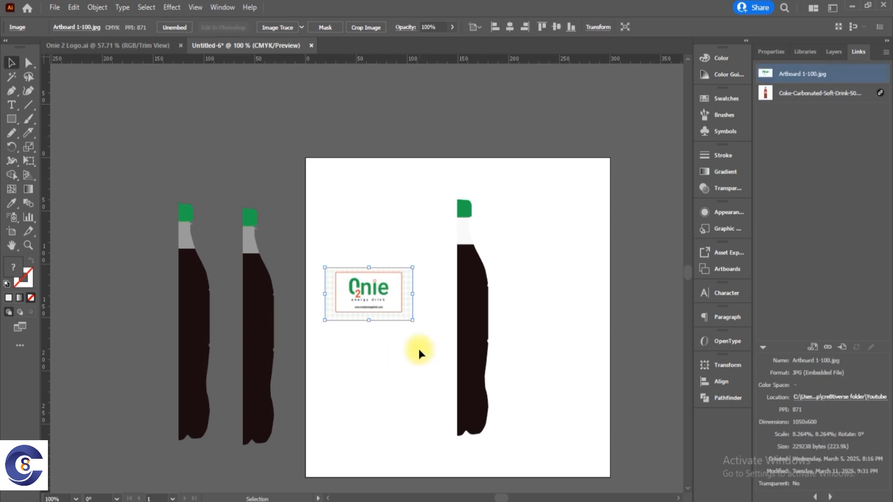
pyautogui.click(400, 358)
# Turn the embedded label image into a dynamic symbol named LA with the Graphic export type.
pyautogui.click(393, 290)
pyautogui.click(724, 131)
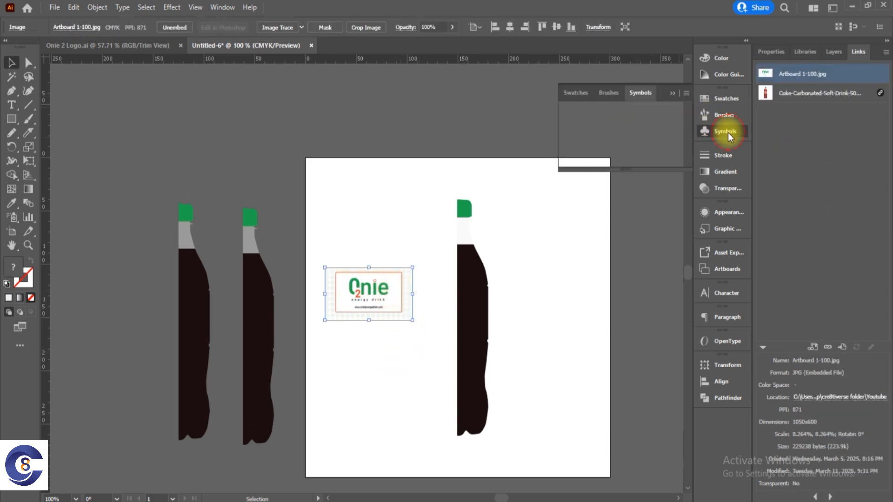
pyautogui.moveTo(361, 304); pyautogui.dragTo(629, 141)
pyautogui.click(450, 219)
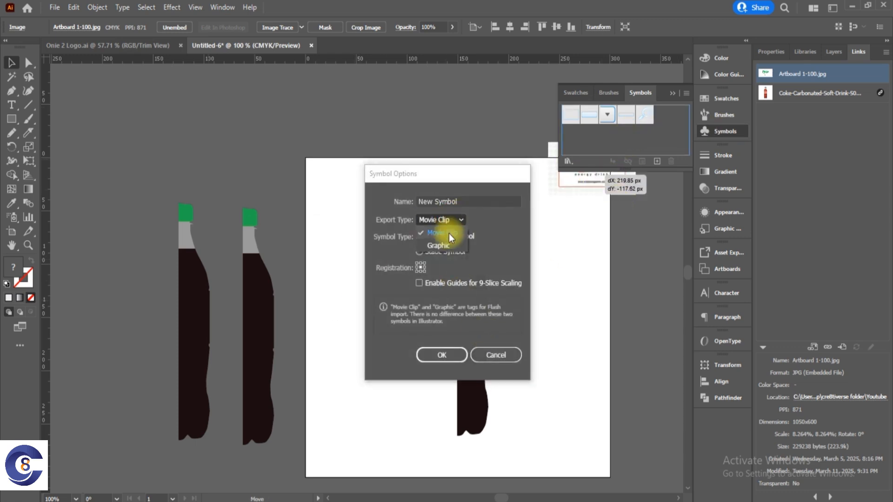
pyautogui.click(447, 249)
pyautogui.click(467, 201)
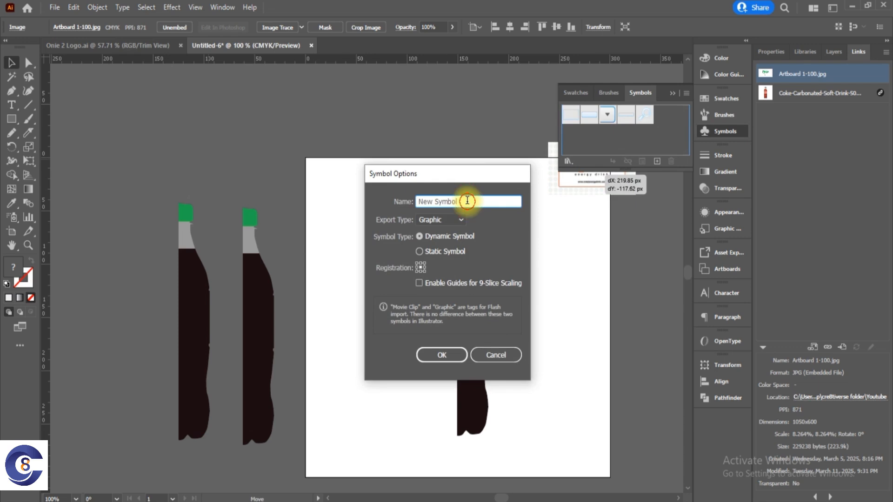
pyautogui.moveTo(467, 201); pyautogui.dragTo(413, 203)
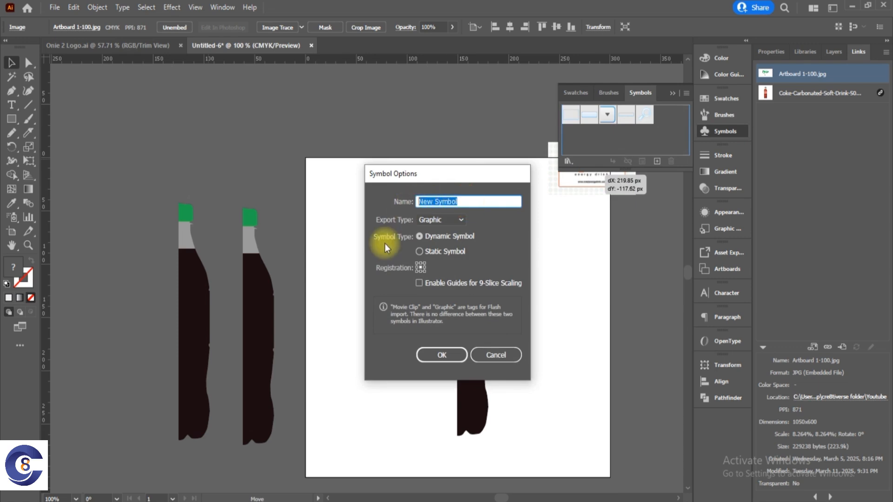
pyautogui.write('LABEL')
pyautogui.click(439, 355)
# Delete the label artwork from the artboard, keeping only its stored symbol.
pyautogui.moveTo(394, 291); pyautogui.dragTo(363, 270)
pyautogui.press('Delete')
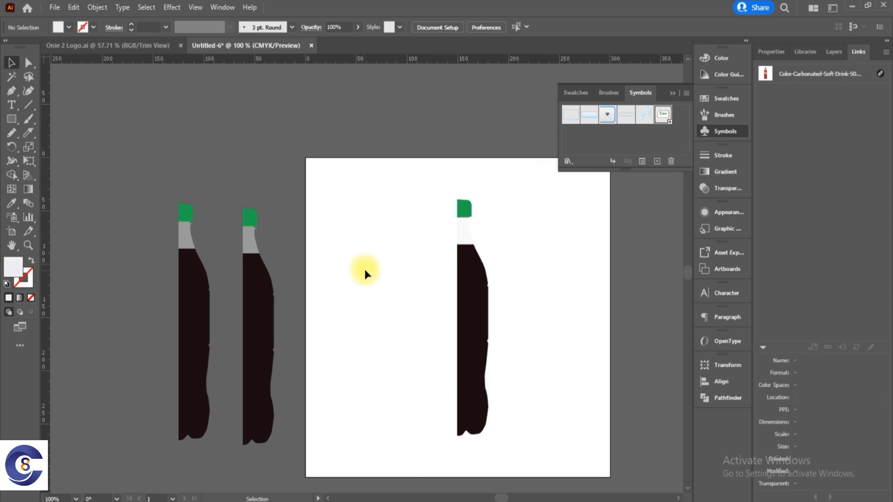
pyautogui.click(671, 92)
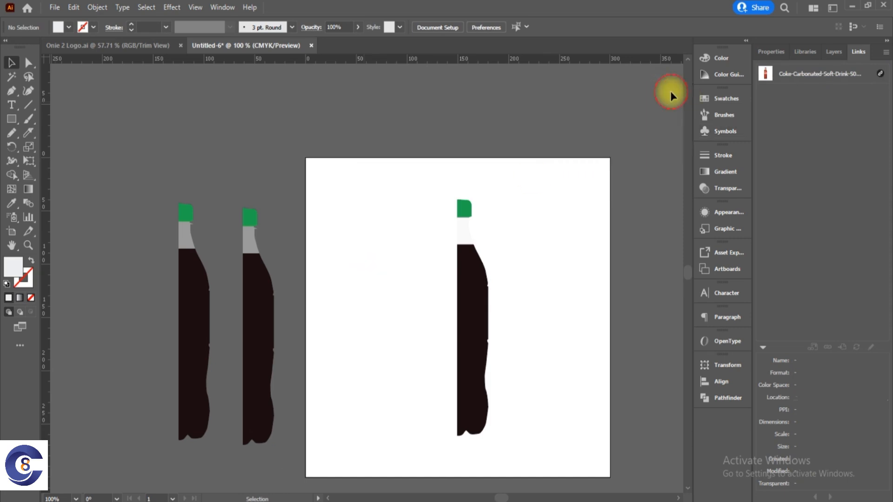
# Apply the 3D Revolve effect to the half-bottle group on the artboard and move the resulting bottle to the artboard's left side.
pyautogui.click(482, 309)
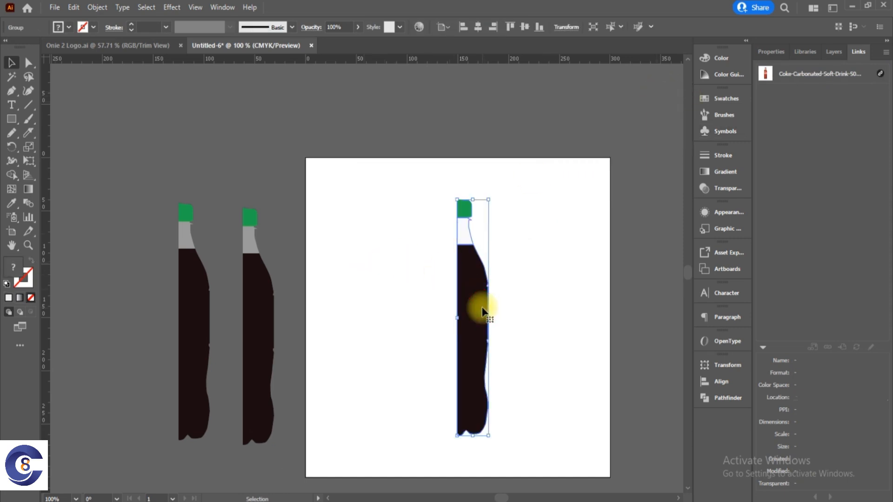
pyautogui.click(171, 7)
pyautogui.moveTo(195, 8)
pyautogui.moveTo(219, 77)
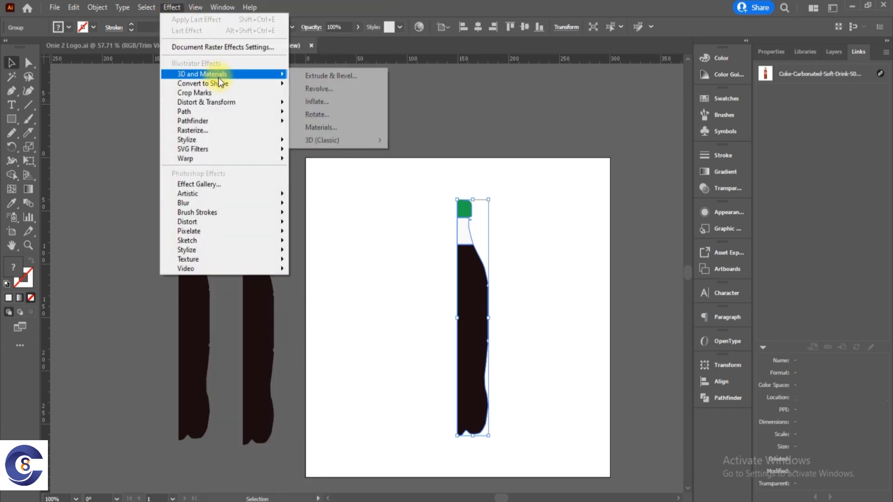
pyautogui.click(321, 89)
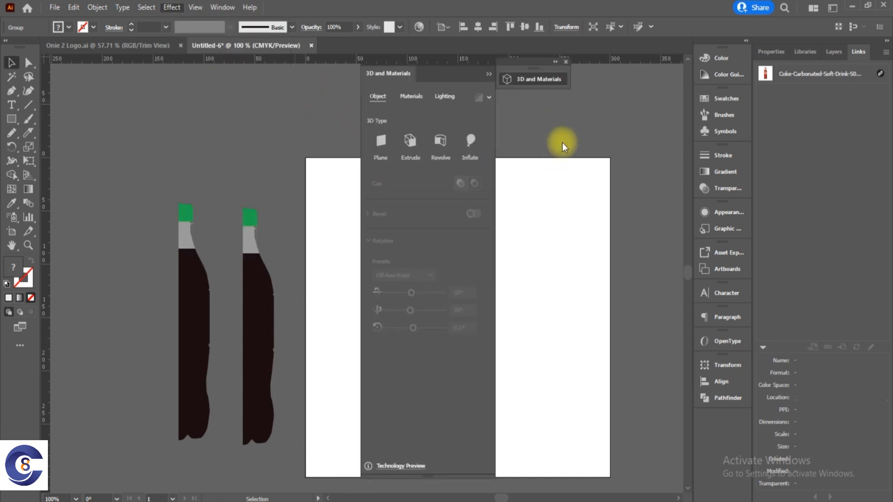
pyautogui.click(488, 73)
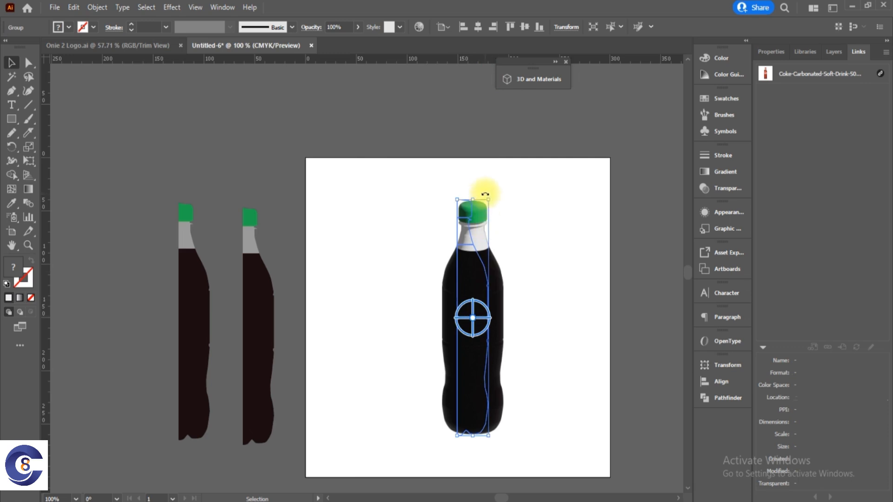
pyautogui.moveTo(462, 290); pyautogui.dragTo(345, 284)
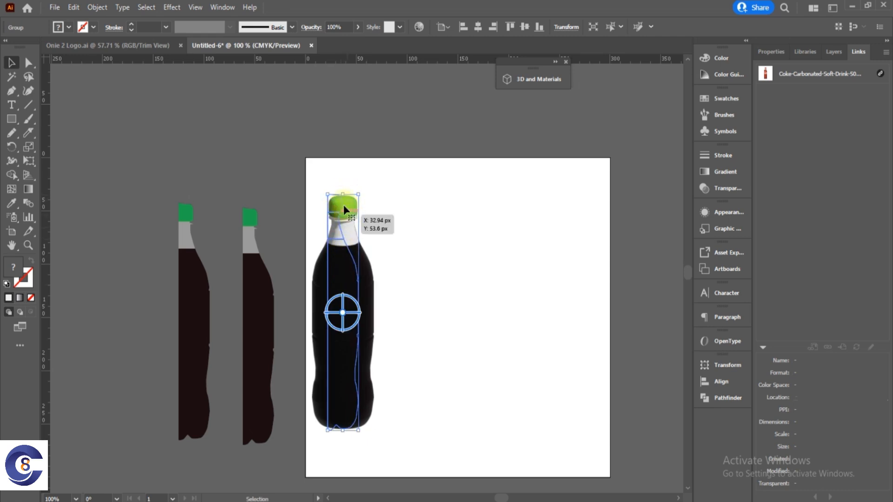
# Move a flat half-bottle group onto the artboard's right side and start a 3D Revolve (Classic) effect on it with preview.
pyautogui.moveTo(254, 310); pyautogui.dragTo(511, 298)
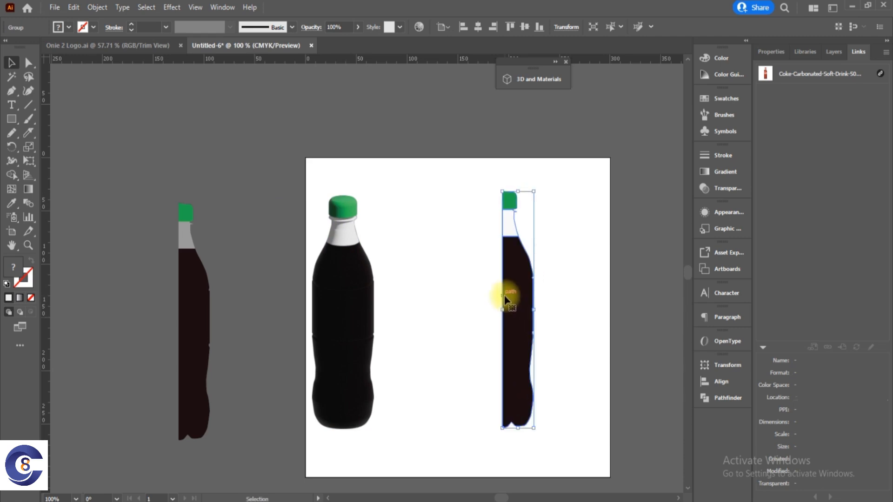
pyautogui.click(172, 7)
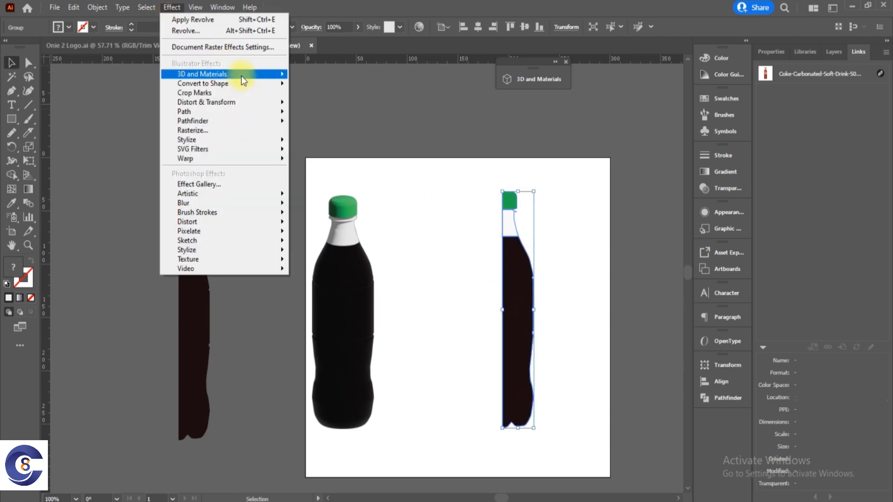
pyautogui.moveTo(242, 76)
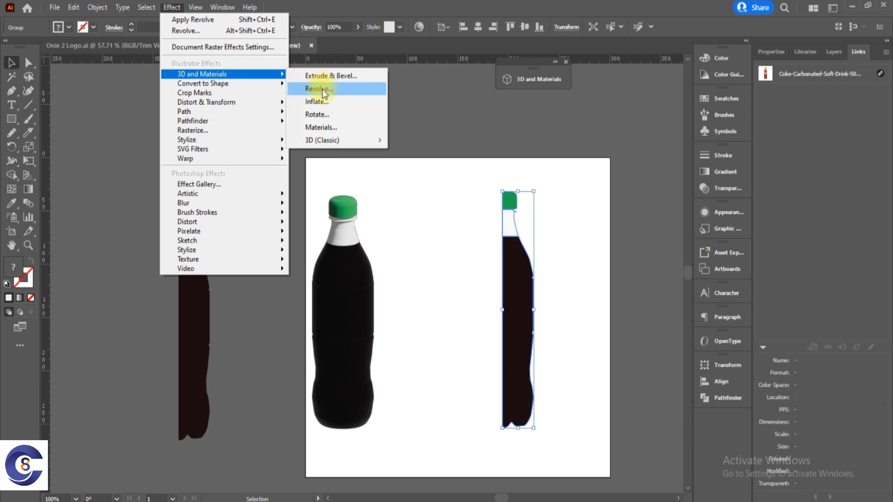
pyautogui.moveTo(351, 135)
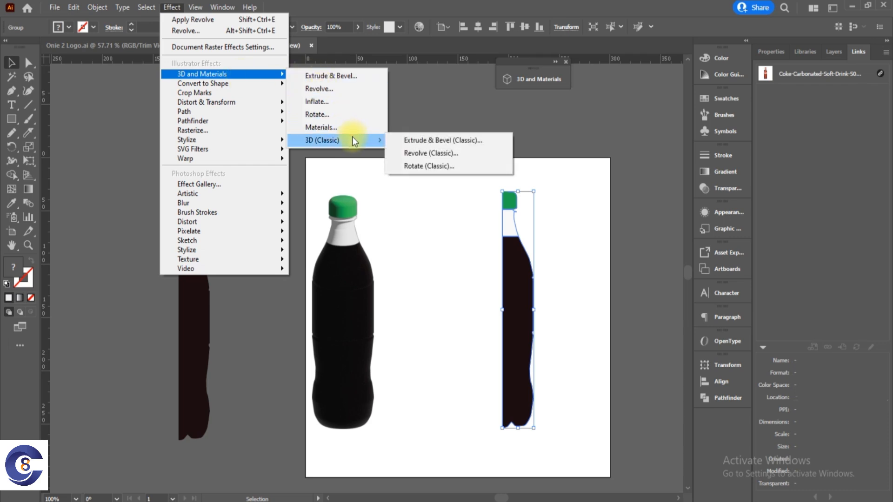
pyautogui.click(416, 155)
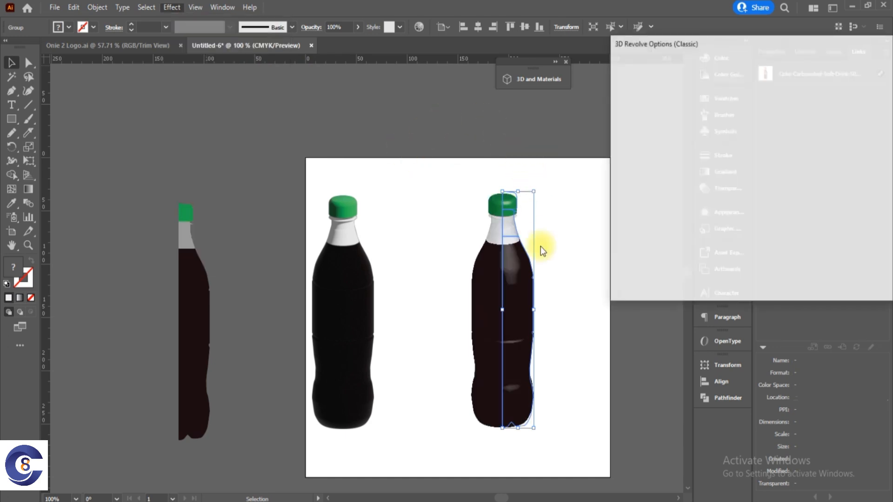
pyautogui.moveTo(718, 40); pyautogui.dragTo(749, 81)
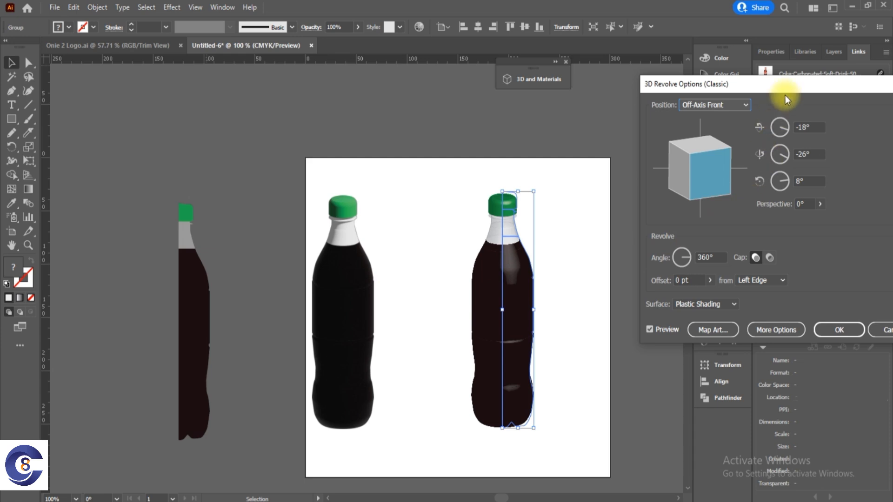
pyautogui.moveTo(786, 89); pyautogui.dragTo(764, 76)
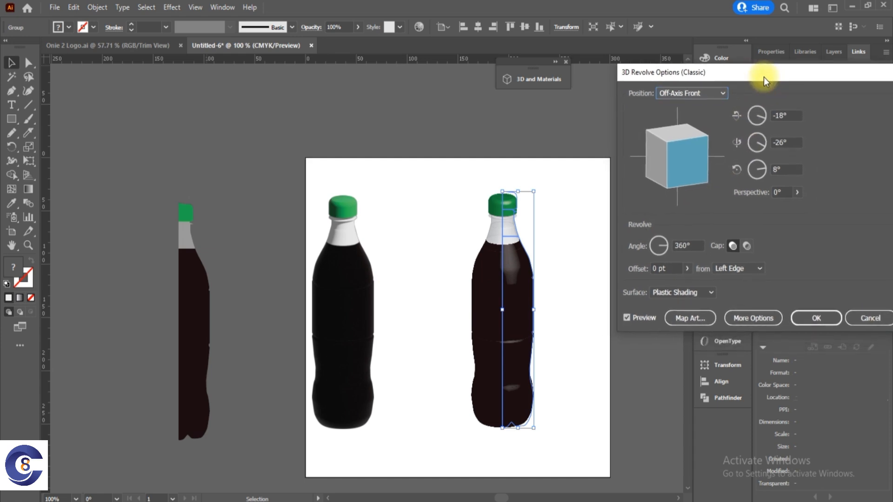
# Start mapping art on the revolved bottle and go to surface 17 of 21, the band around the bottle's middle.
pyautogui.click(694, 320)
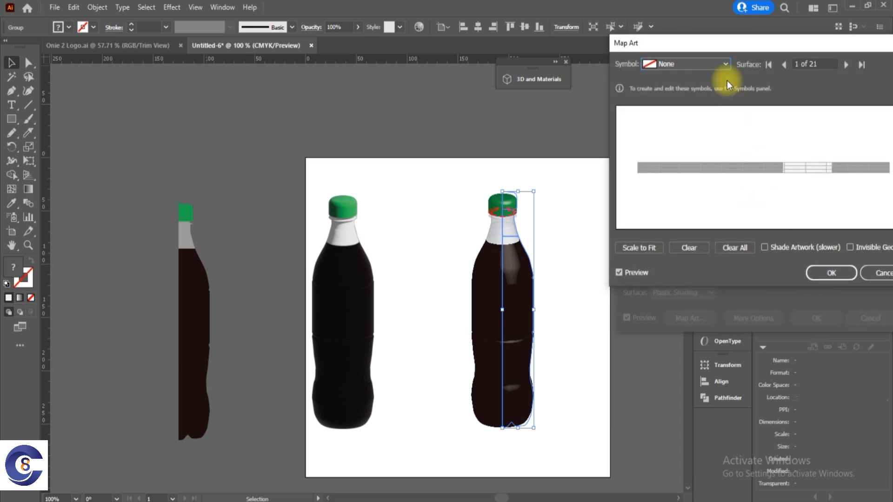
pyautogui.click(725, 66)
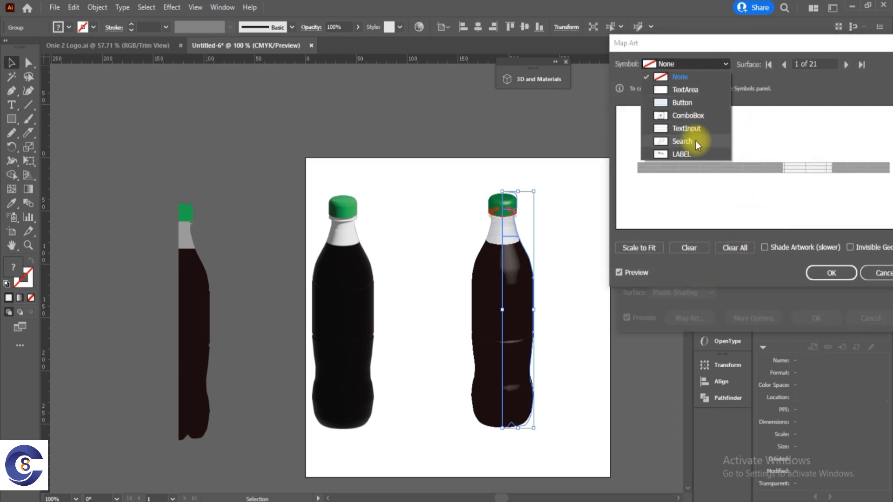
pyautogui.click(772, 97)
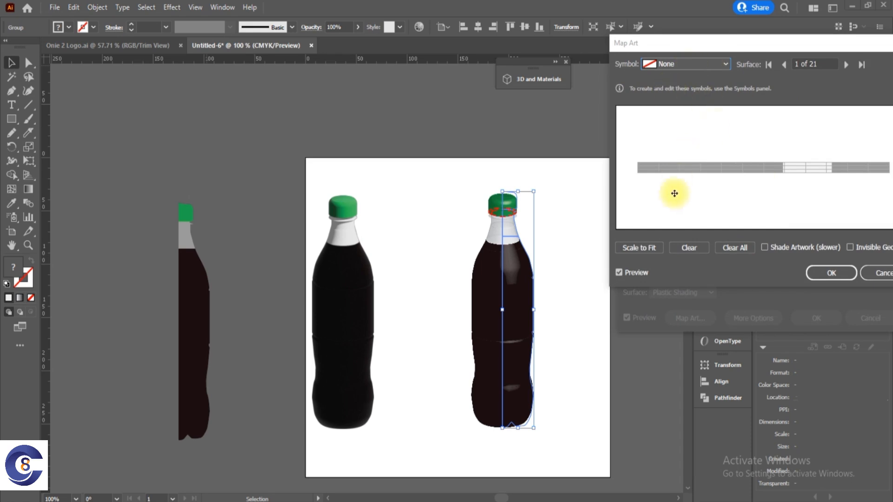
pyautogui.click(726, 65)
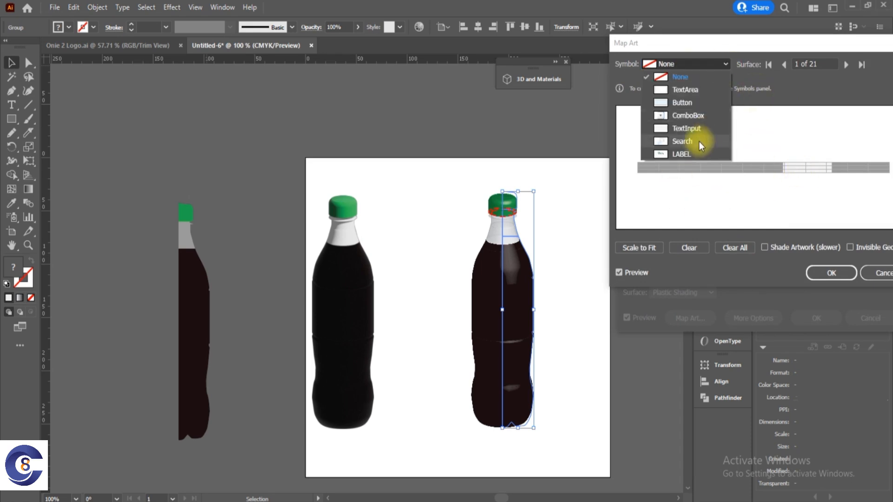
pyautogui.click(824, 113)
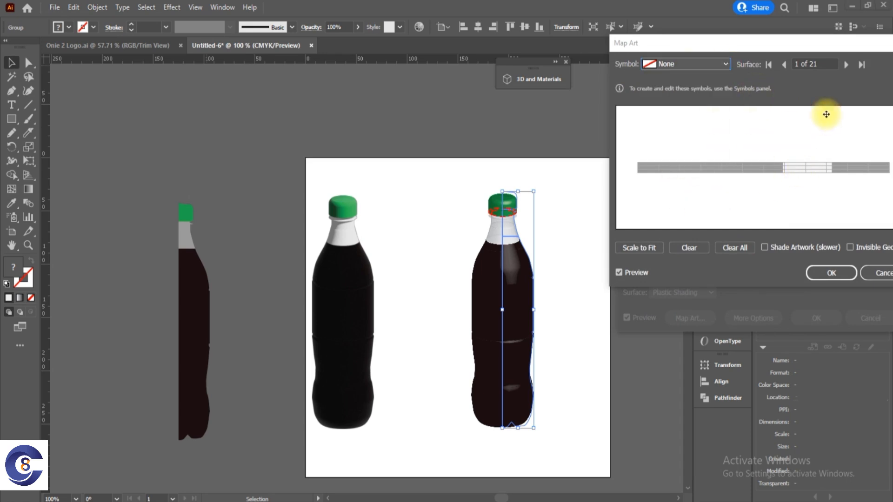
pyautogui.click(847, 66)
pyautogui.click(848, 66)
pyautogui.click(847, 66)
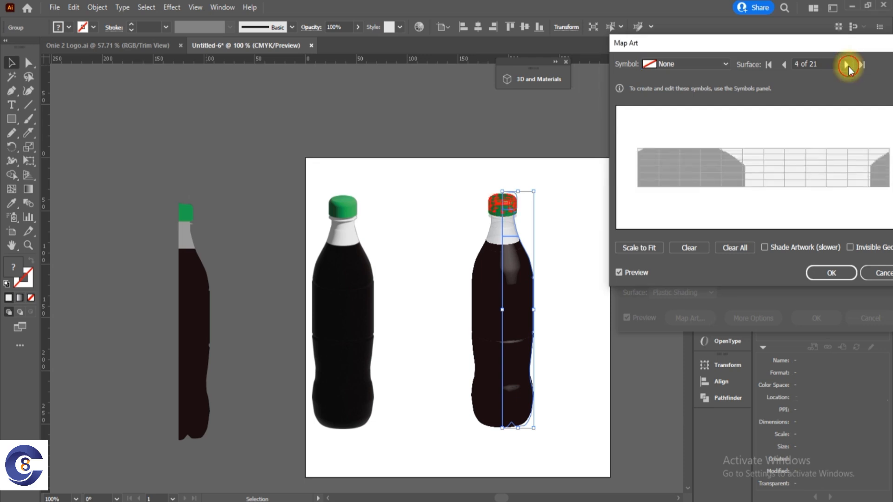
pyautogui.click(847, 66)
pyautogui.click(847, 66)
pyautogui.click(848, 66)
pyautogui.click(848, 66)
pyautogui.click(848, 67)
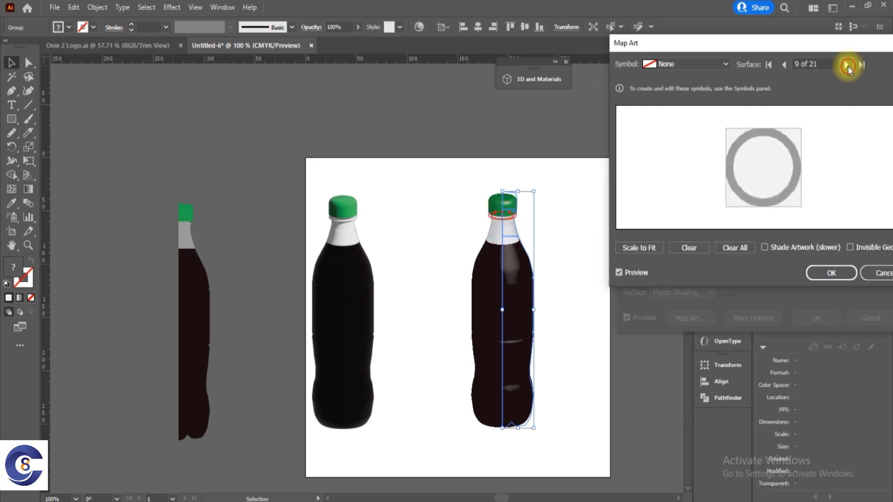
pyautogui.click(848, 66)
pyautogui.click(848, 67)
pyautogui.click(847, 67)
pyautogui.click(848, 67)
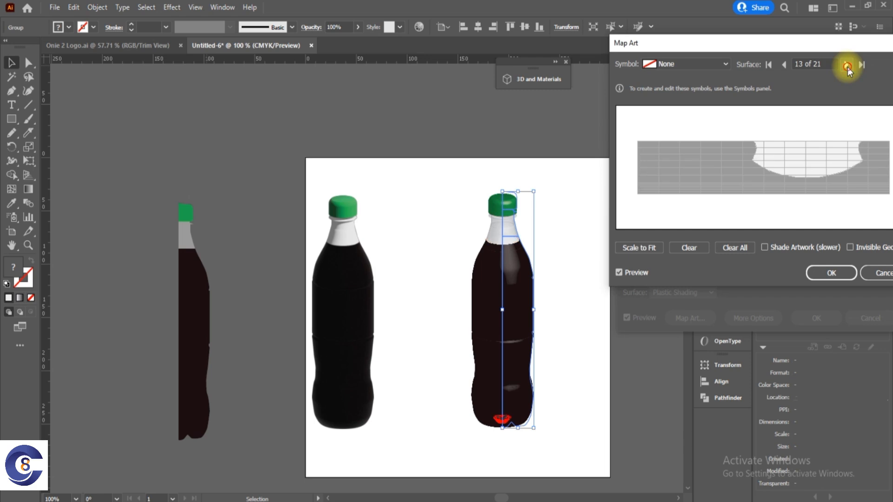
pyautogui.click(848, 67)
pyautogui.click(848, 67)
pyautogui.click(848, 66)
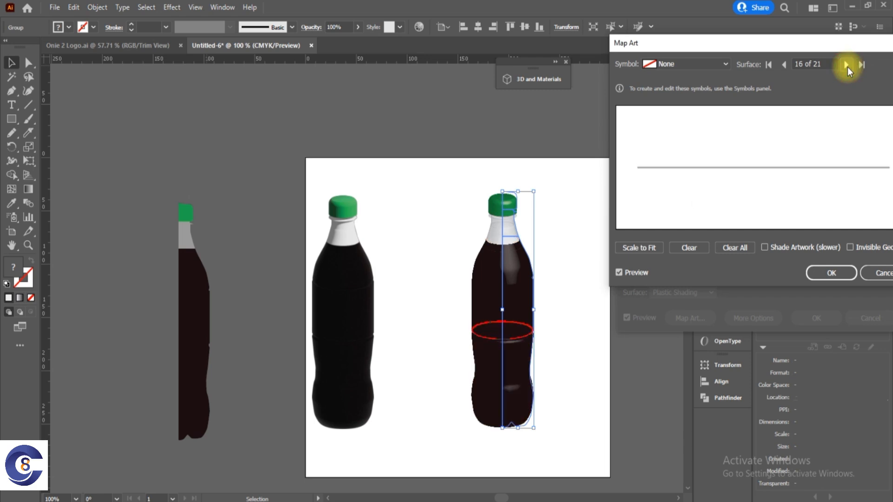
pyautogui.click(848, 67)
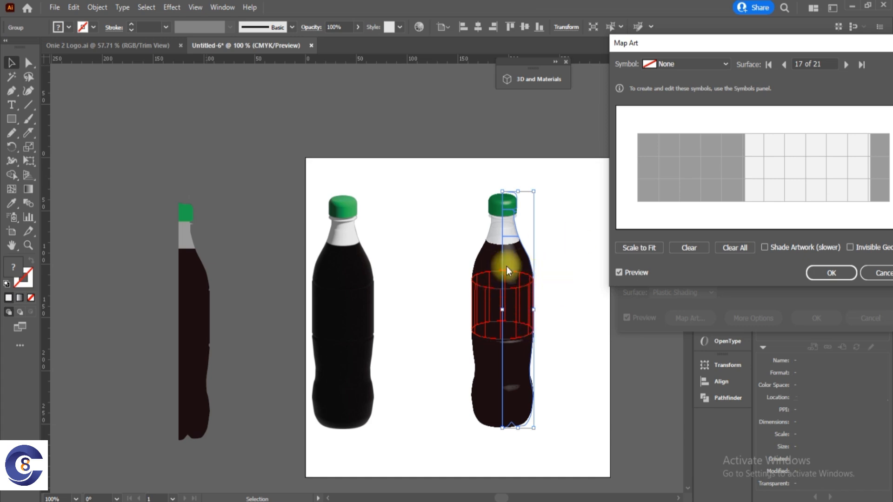
# Map the LABEL symbol onto the bottle's middle band and position it over the light, visible area of the surface.
pyautogui.moveTo(779, 44); pyautogui.dragTo(740, 47)
pyautogui.click(680, 67)
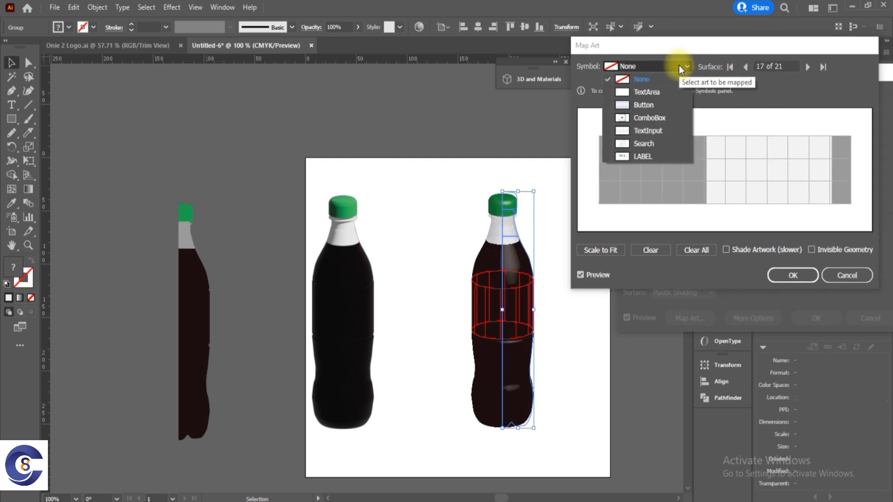
pyautogui.click(648, 159)
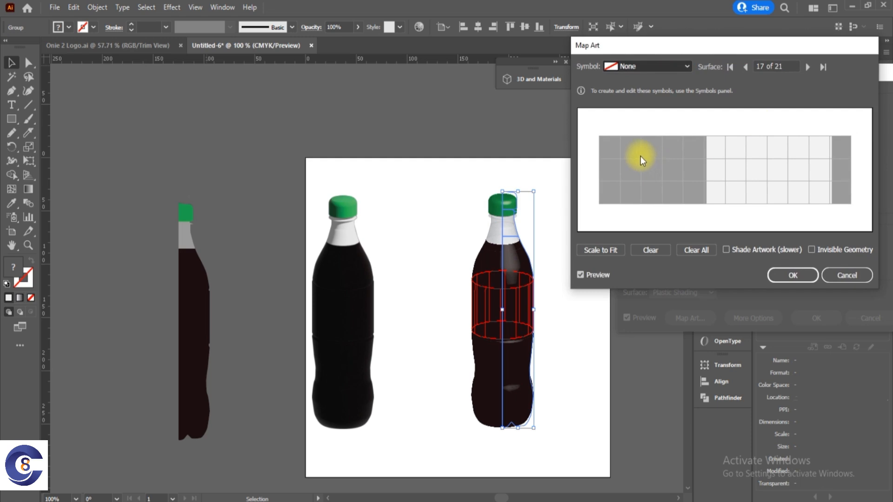
pyautogui.moveTo(679, 156); pyautogui.dragTo(755, 172)
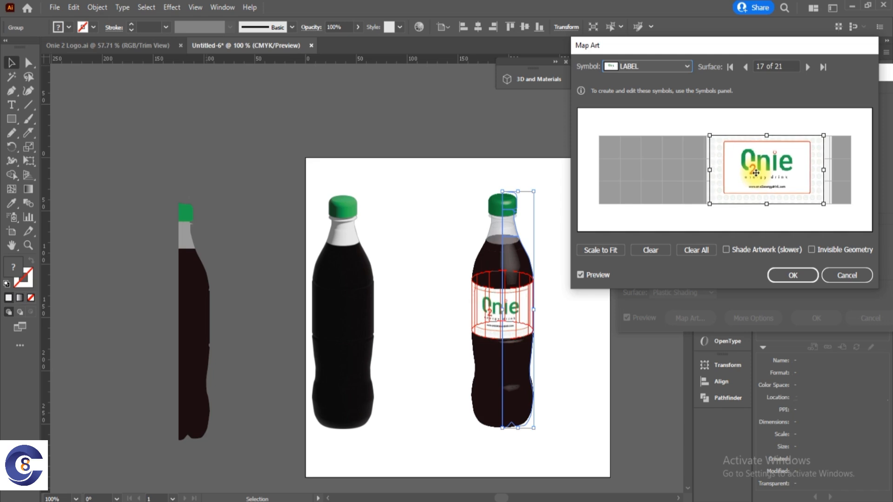
# Stretch the mapped label to span the full width of the visible area, enable Shade Artwork, and accept the mapping.
pyautogui.moveTo(710, 171); pyautogui.dragTo(703, 170)
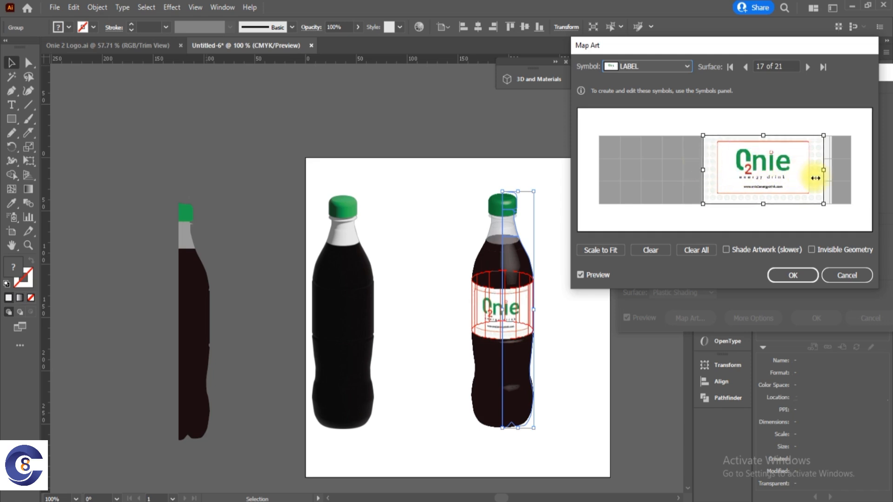
pyautogui.moveTo(823, 170); pyautogui.dragTo(794, 171)
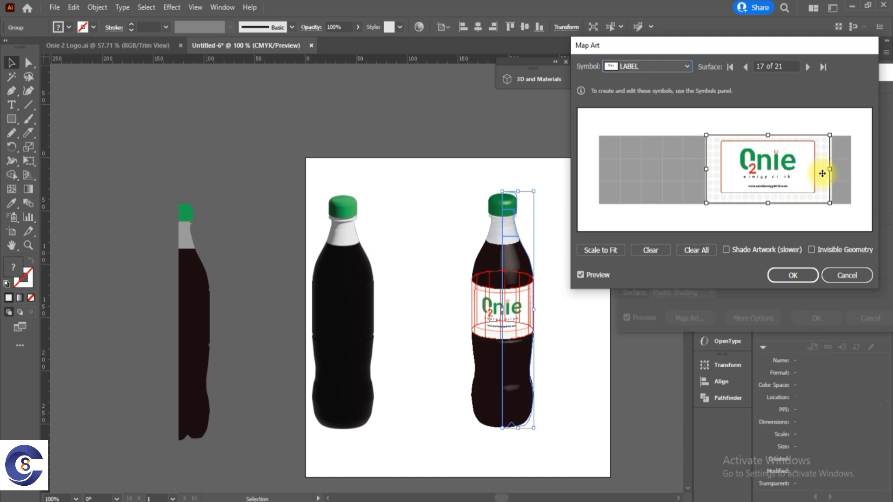
pyautogui.moveTo(829, 169); pyautogui.dragTo(833, 170)
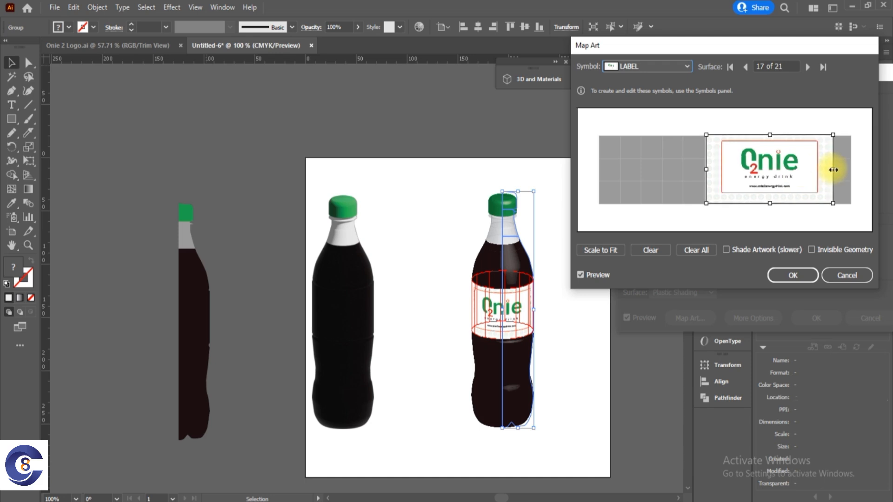
pyautogui.click(737, 250)
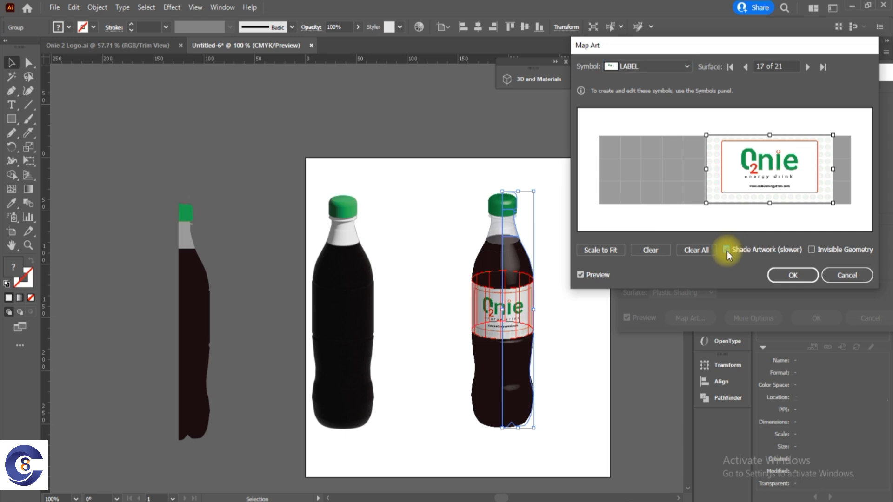
pyautogui.click(793, 275)
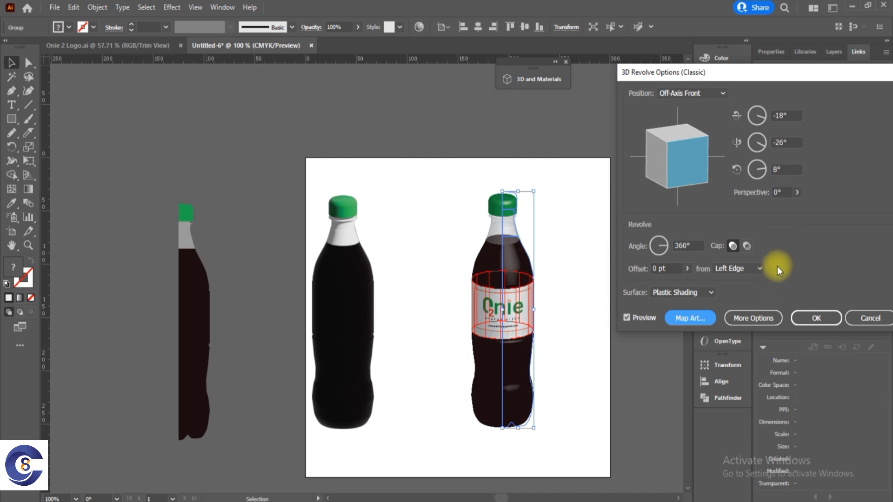
# Set the Revolve effect's Blend Steps to 100, keeping Plastic Shading, and apply the effect to the labelled bottle.
pyautogui.click(708, 291)
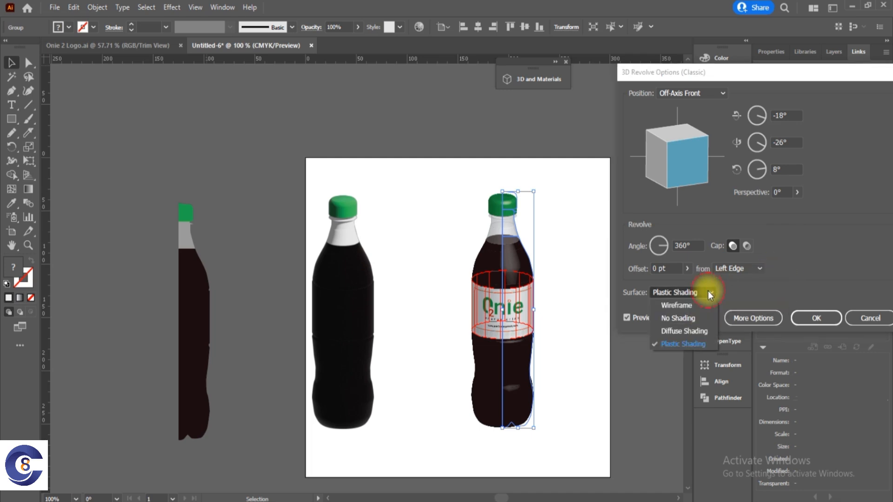
pyautogui.click(707, 291)
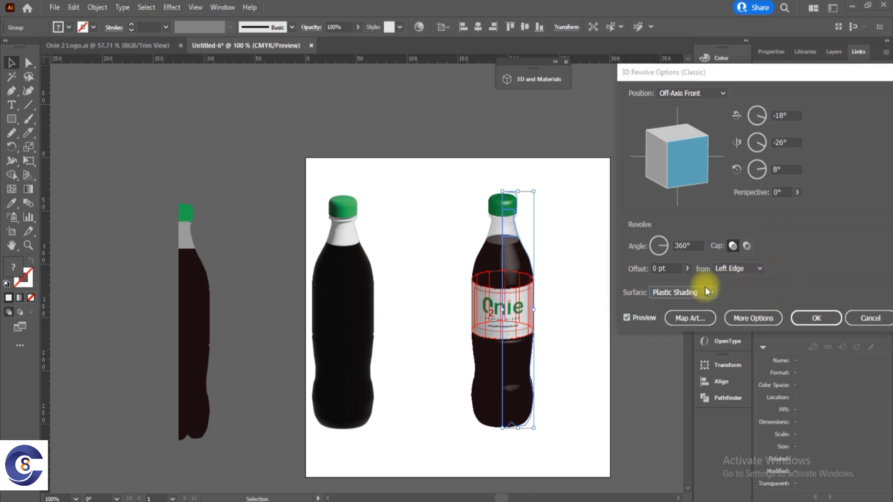
pyautogui.click(764, 320)
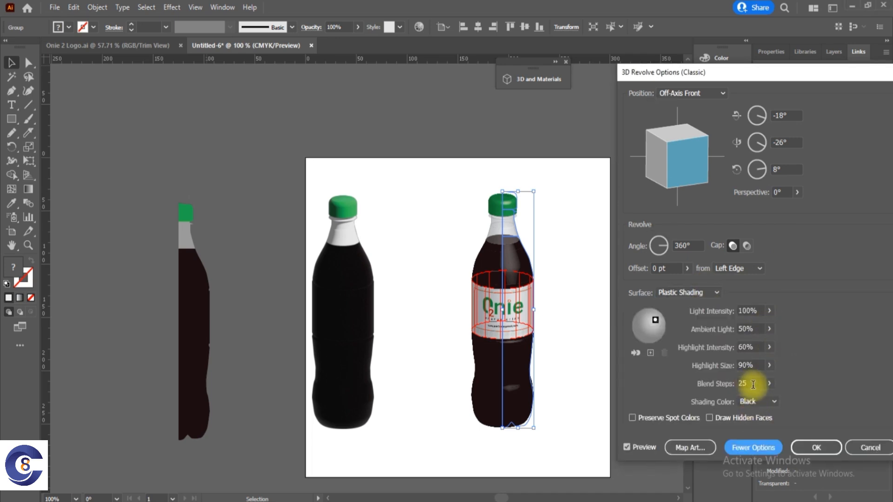
pyautogui.doubleClick(753, 384)
pyautogui.write('100')
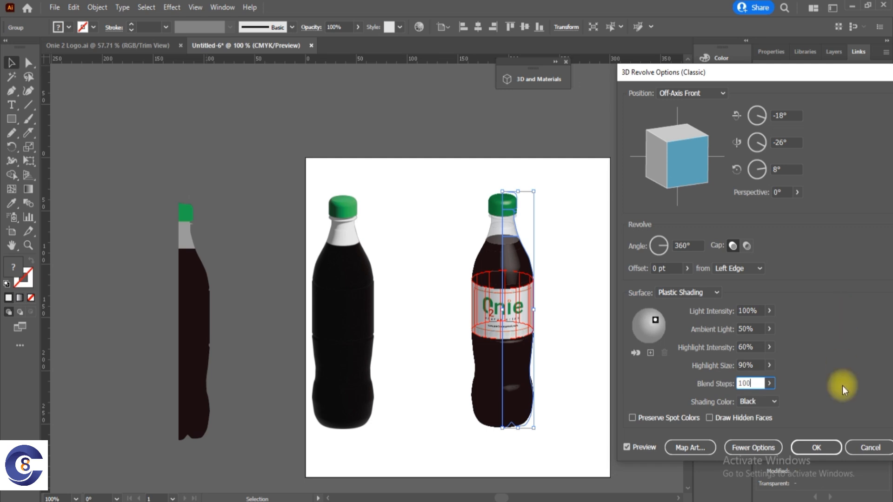
pyautogui.click(818, 453)
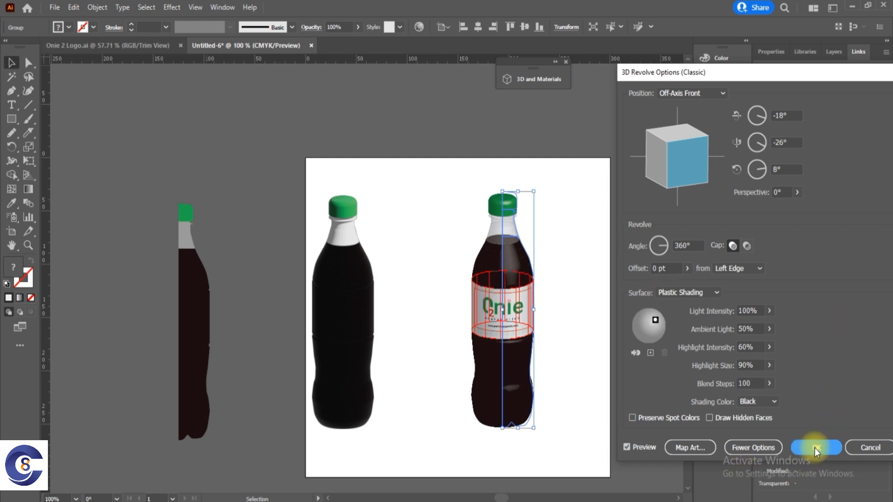
pyautogui.click(563, 283)
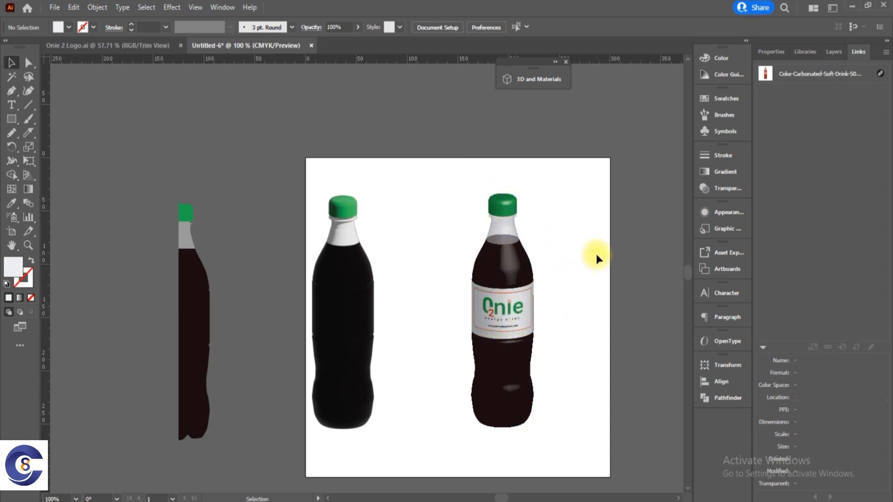
pyautogui.click(346, 242)
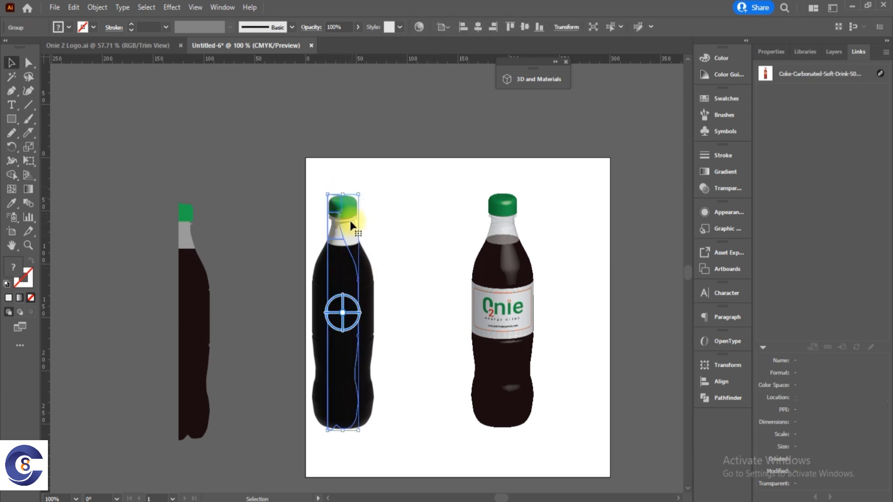
pyautogui.click(179, 9)
pyautogui.moveTo(240, 74)
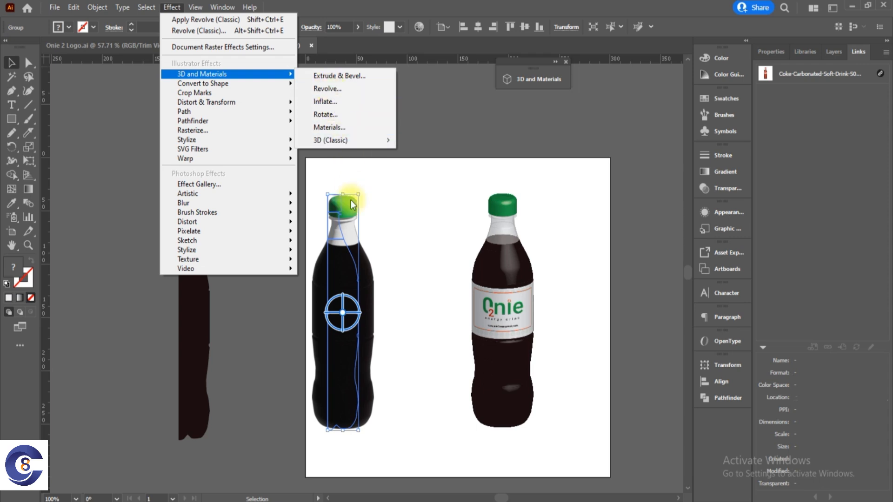
pyautogui.click(432, 244)
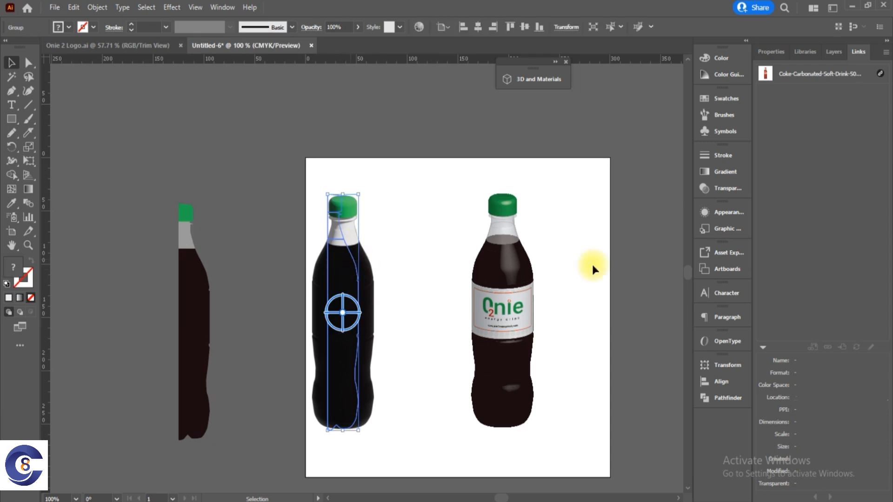
pyautogui.click(728, 213)
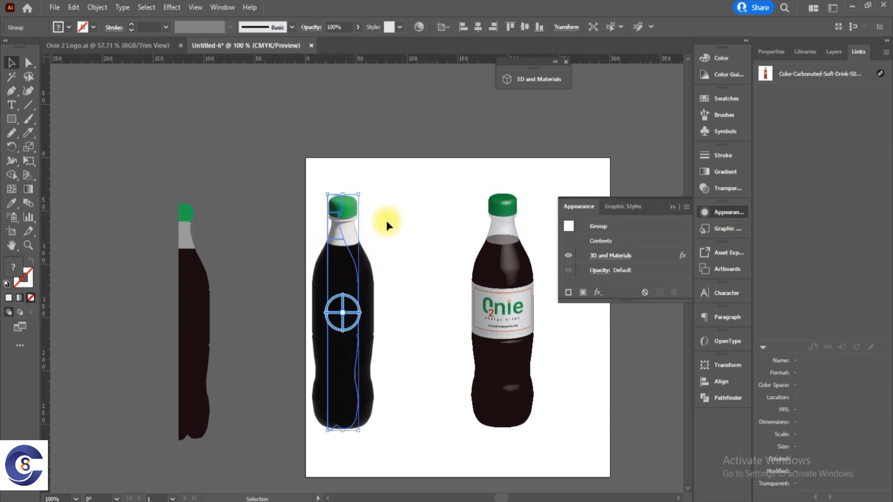
pyautogui.click(672, 206)
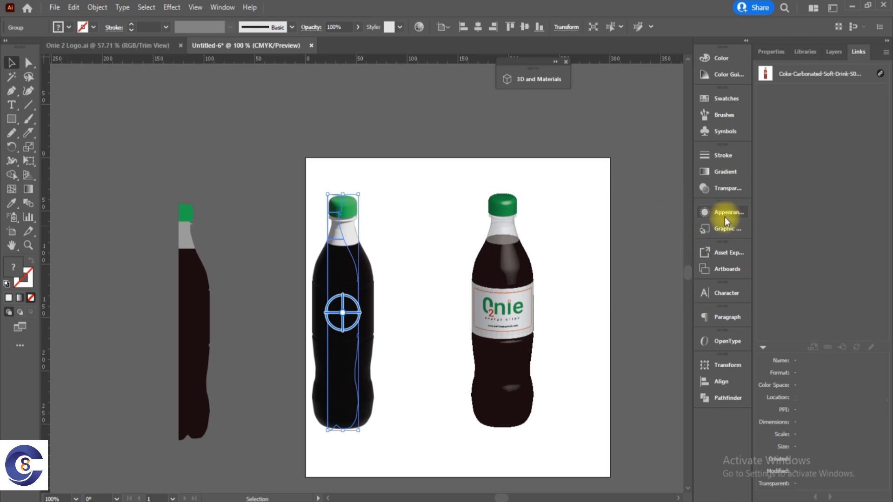
pyautogui.click(222, 7)
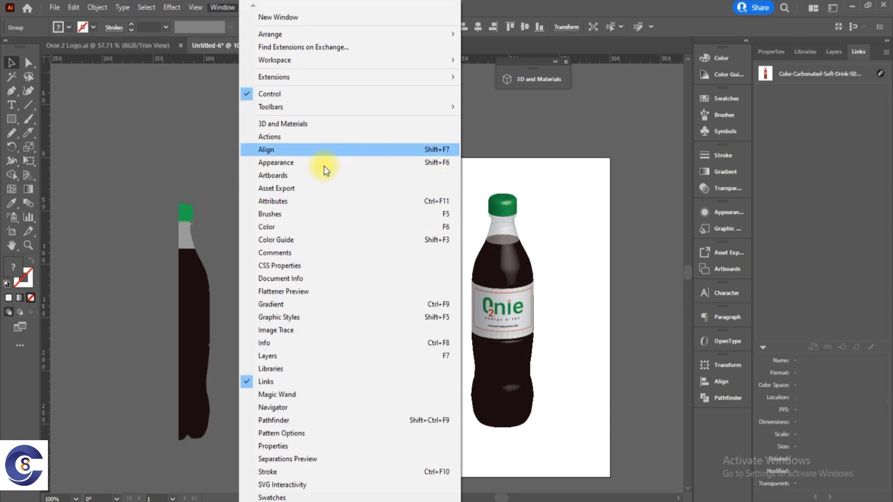
pyautogui.click(633, 222)
# Open the 3D and Materials effect applied to the plain black bottle and browse the available base and Adobe Substance materials.
pyautogui.click(725, 212)
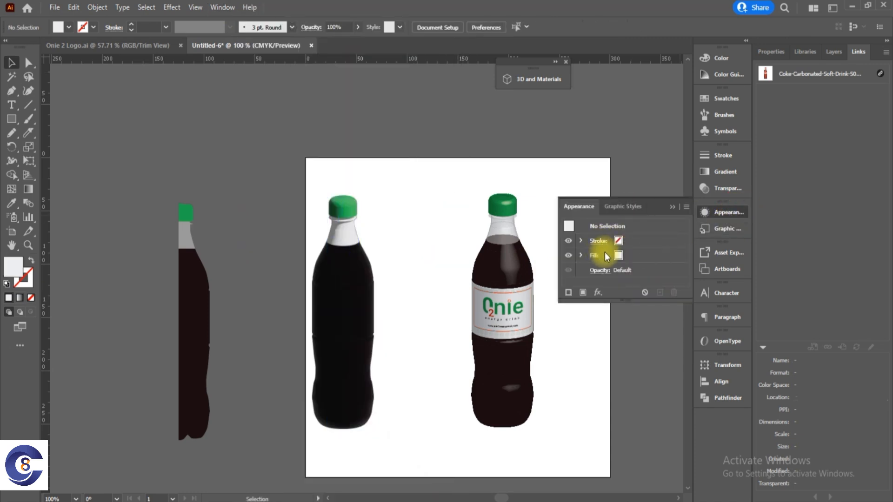
pyautogui.click(360, 272)
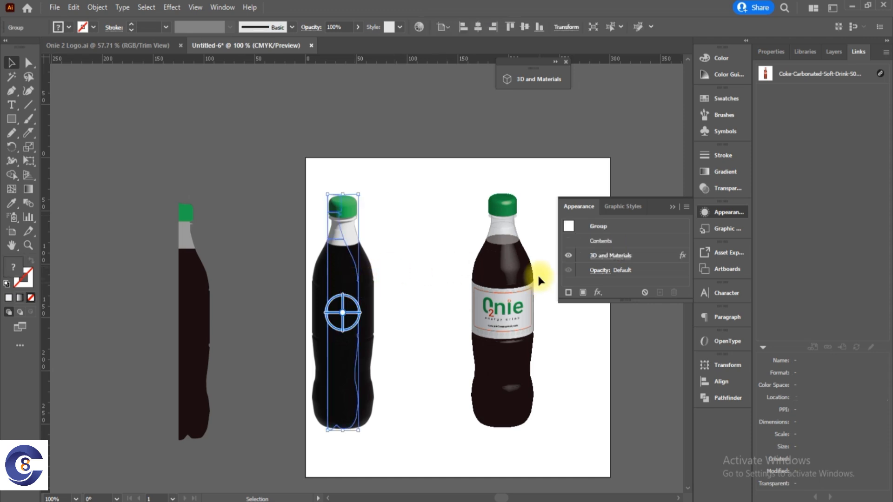
pyautogui.click(611, 255)
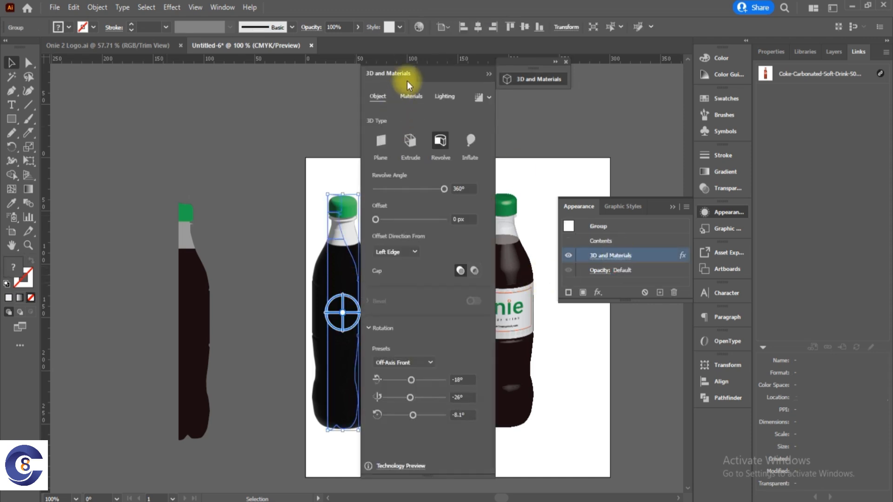
pyautogui.moveTo(389, 75); pyautogui.dragTo(228, 79)
pyautogui.moveTo(171, 75); pyautogui.dragTo(169, 73)
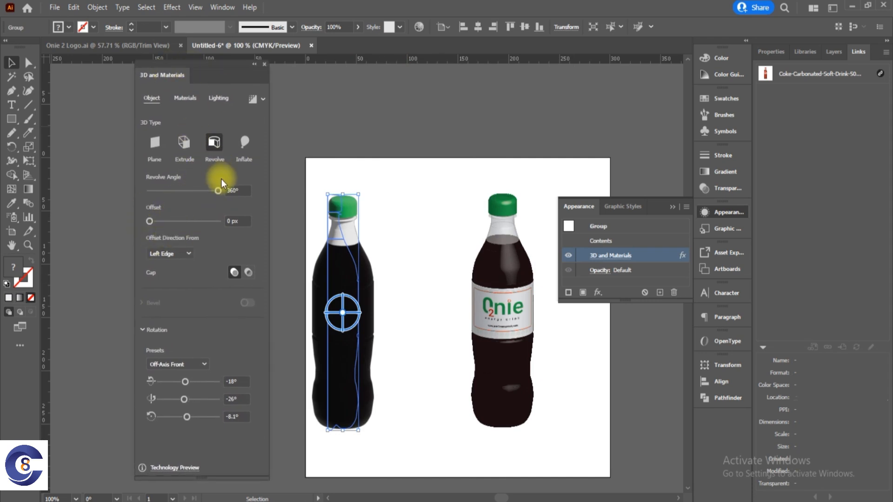
pyautogui.click(482, 304)
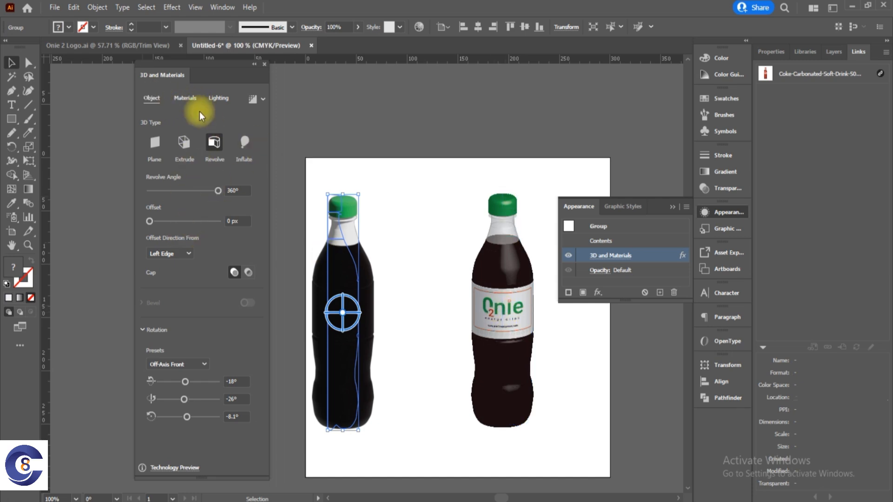
pyautogui.click(185, 98)
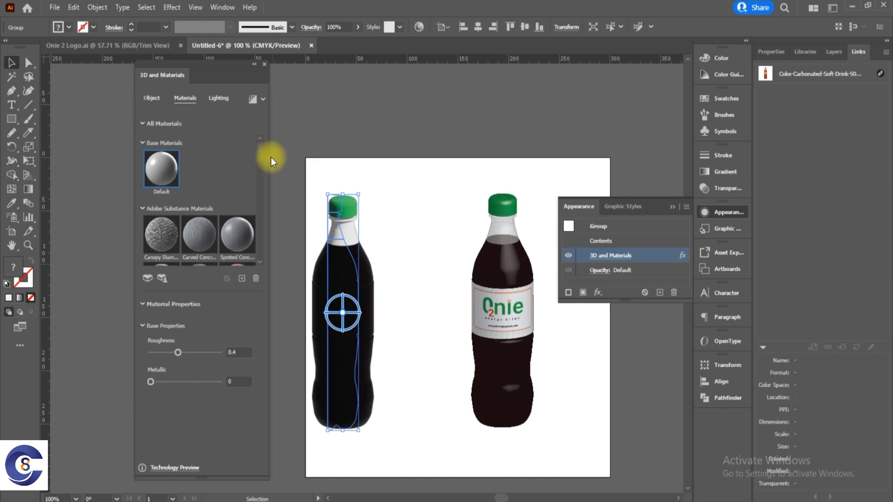
pyautogui.moveTo(261, 150); pyautogui.dragTo(265, 251)
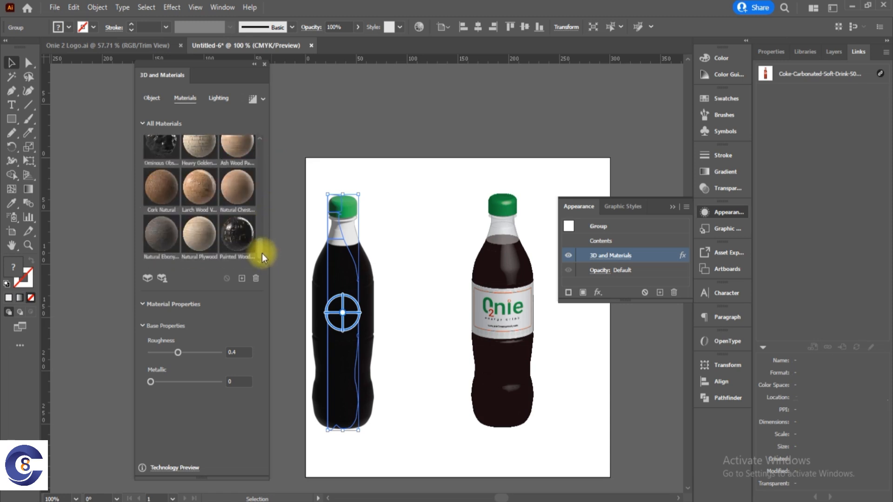
# Move the labelled Onie bottle closer to the plain black bottle, near the artboard's centre, and put away the effect settings.
pyautogui.click(671, 207)
pyautogui.click(604, 384)
pyautogui.click(521, 320)
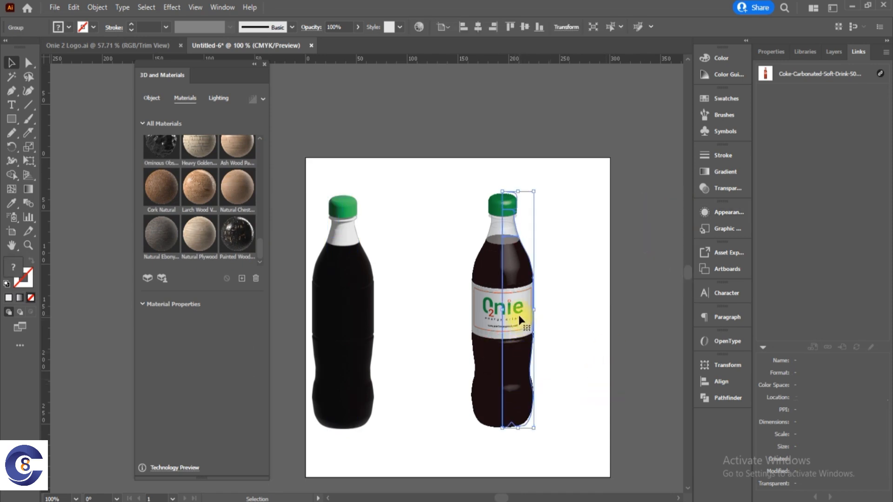
pyautogui.moveTo(496, 322); pyautogui.dragTo(471, 322)
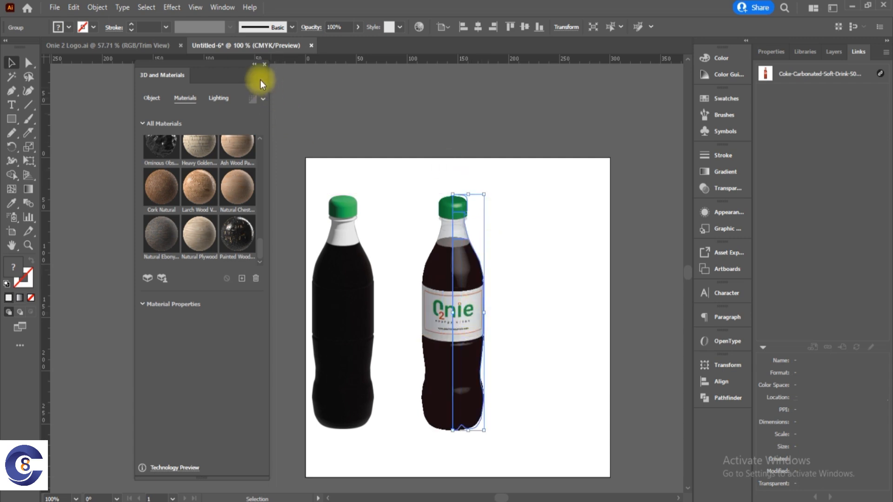
pyautogui.click(265, 64)
# Move the half-bottle profile onto the artboard beside the labelled bottle and apply the 3D and Materials Revolve effect.
pyautogui.moveTo(179, 321); pyautogui.dragTo(581, 321)
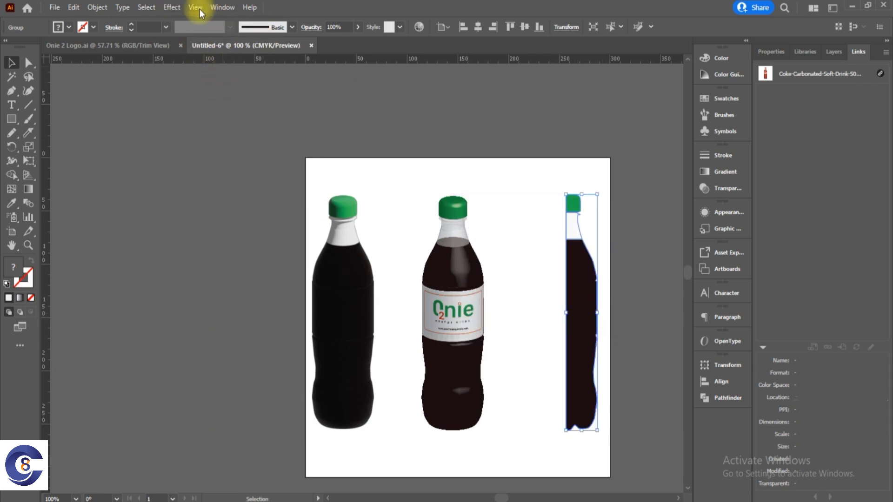
pyautogui.click(169, 8)
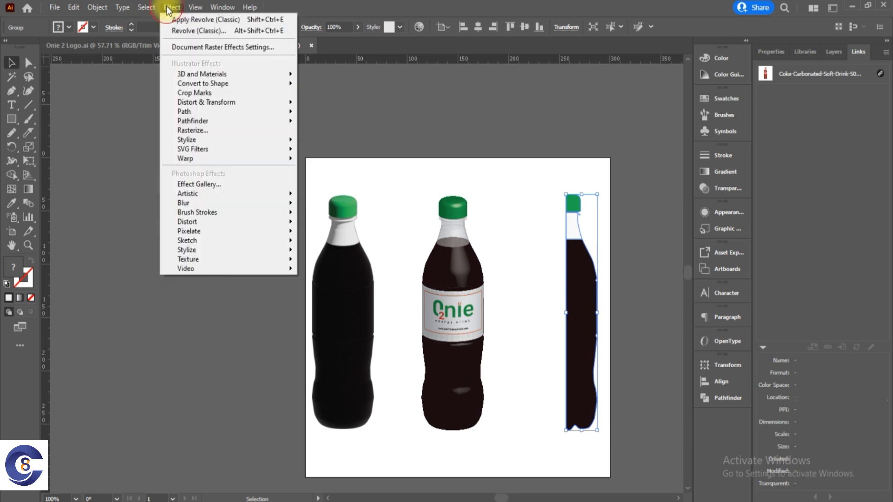
pyautogui.moveTo(244, 80)
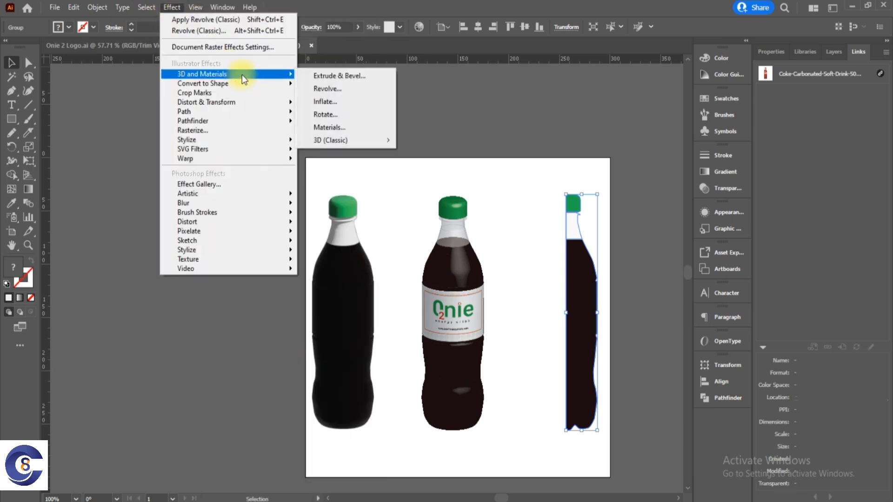
pyautogui.click(327, 89)
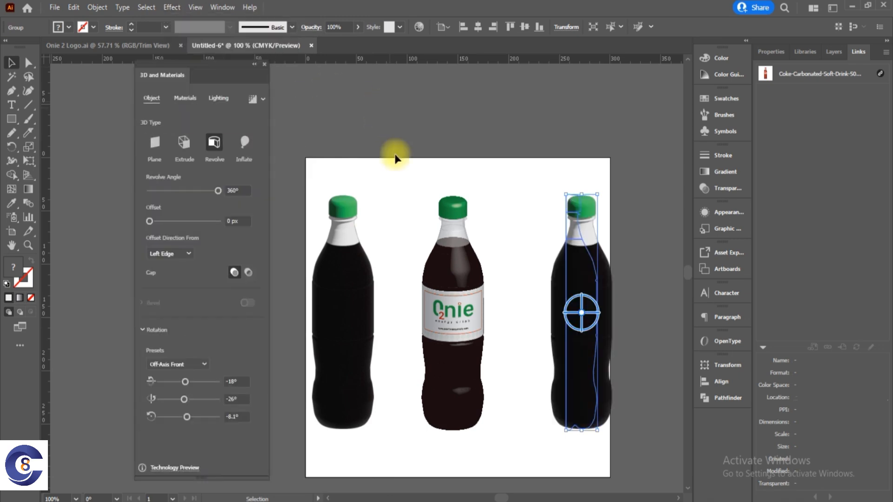
# Apply the "Natural Chest..." wood material to the newly revolved third bottle and close the material settings.
pyautogui.click(186, 99)
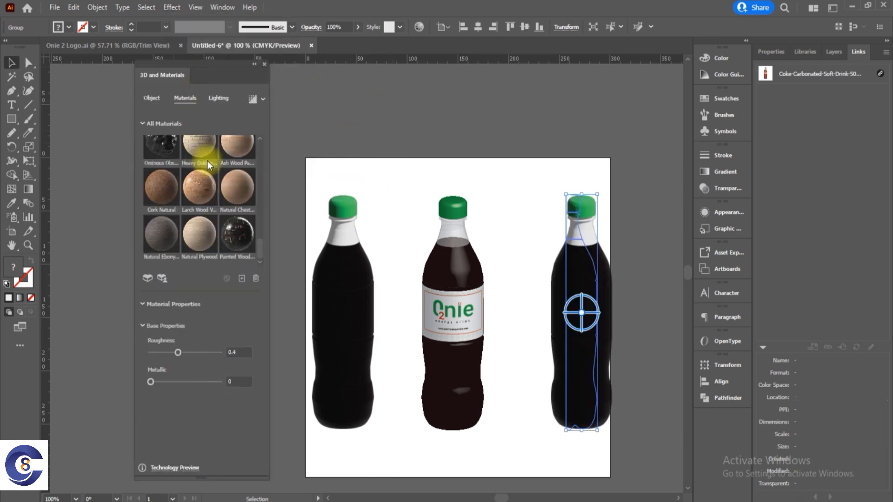
pyautogui.click(238, 189)
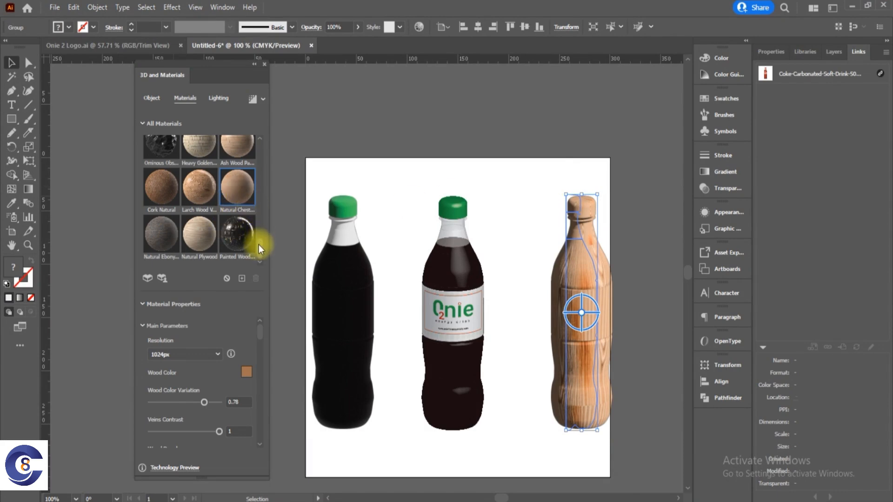
pyautogui.scroll(-10, 258, 245)
pyautogui.scroll(8, 254, 205)
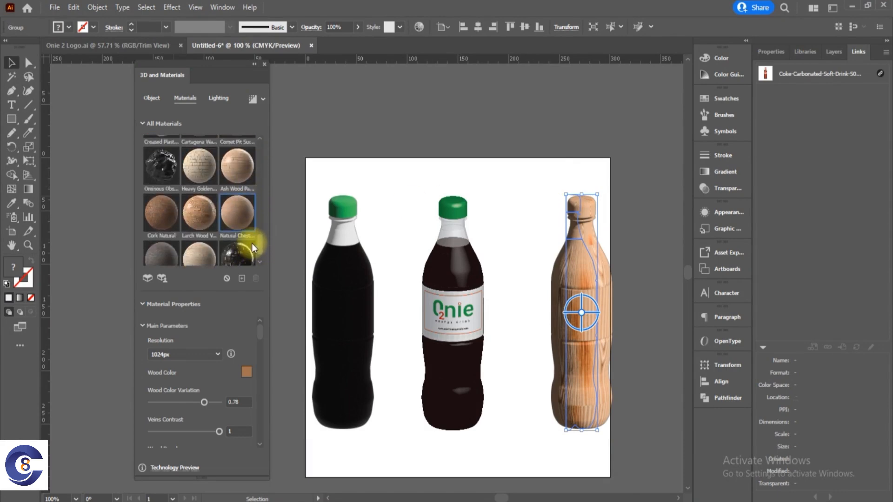
pyautogui.scroll(1, 252, 246)
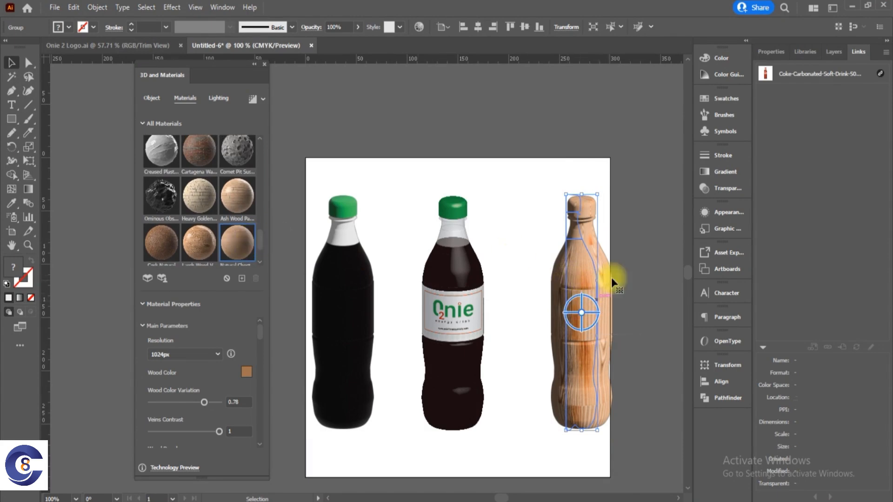
pyautogui.click(626, 279)
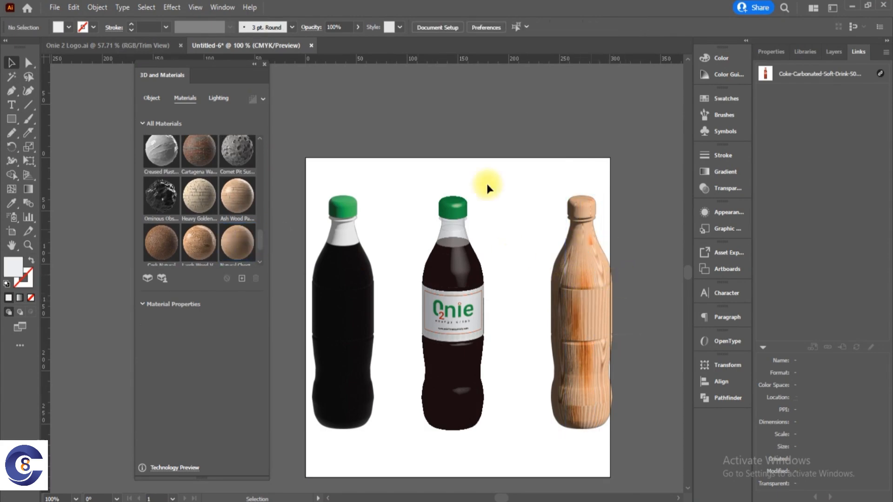
pyautogui.click(264, 65)
pyautogui.click(590, 275)
pyautogui.moveTo(591, 305); pyautogui.dragTo(569, 288)
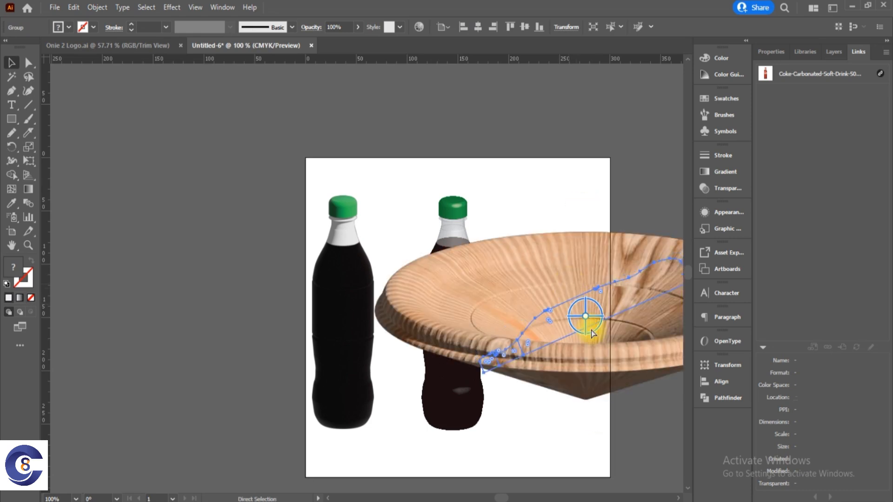
pyautogui.hotkey('ctrl', 'z')
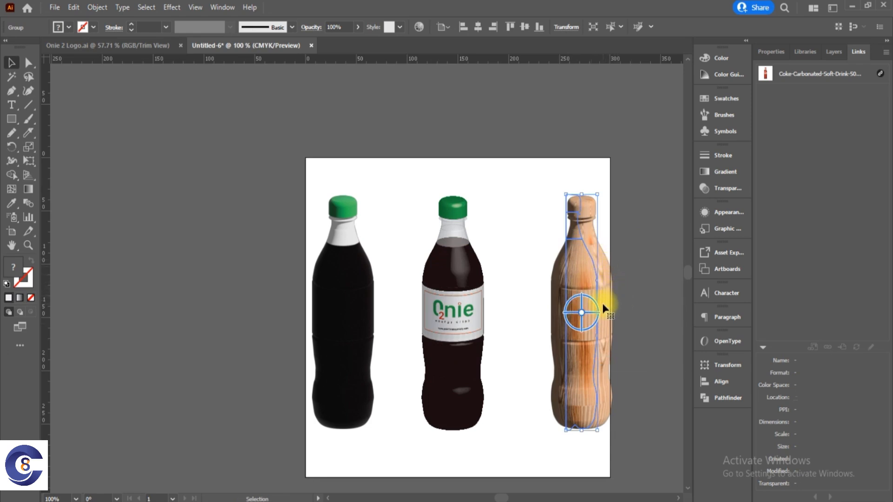
# Move the wooden bottle inward so that it sits fully on the artboard, level with the other bottles.
pyautogui.moveTo(606, 302); pyautogui.dragTo(580, 303)
pyautogui.click(630, 274)
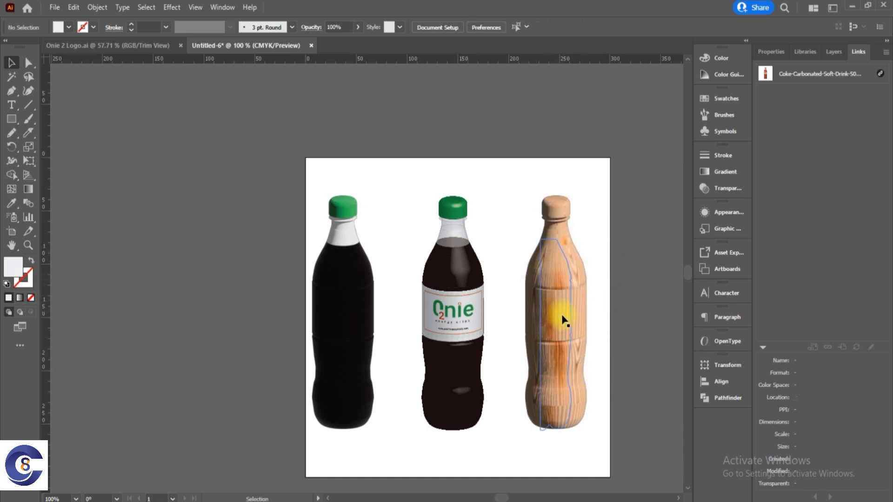
pyautogui.click(172, 7)
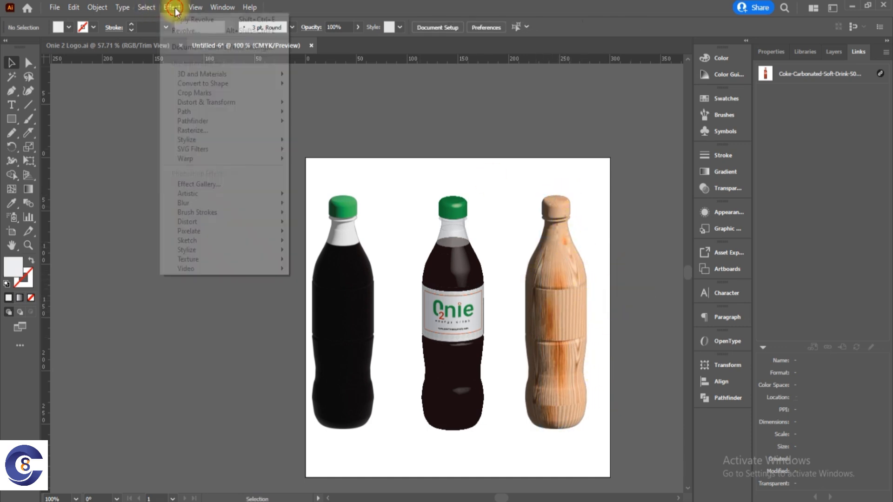
pyautogui.moveTo(213, 77)
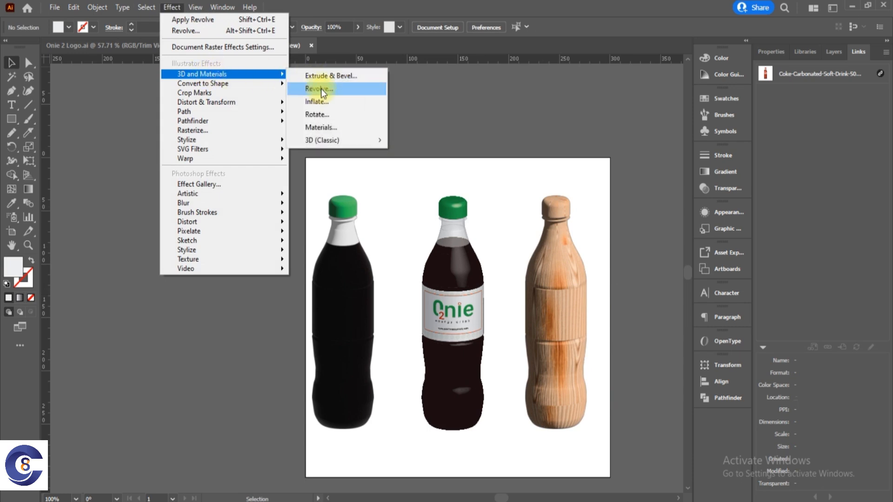
pyautogui.click(611, 180)
# Shift the plain black bottle slightly toward the labelled bottle to even out the spacing, and deselect it.
pyautogui.click(332, 309)
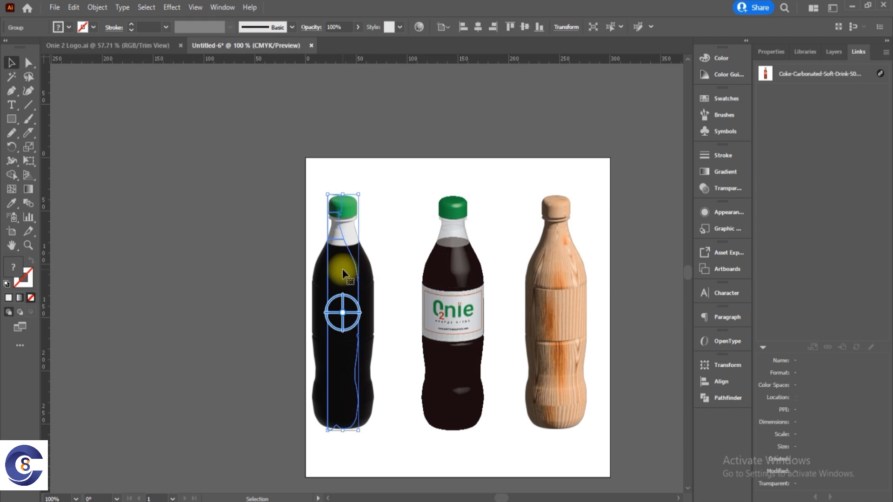
pyautogui.moveTo(342, 271); pyautogui.dragTo(349, 270)
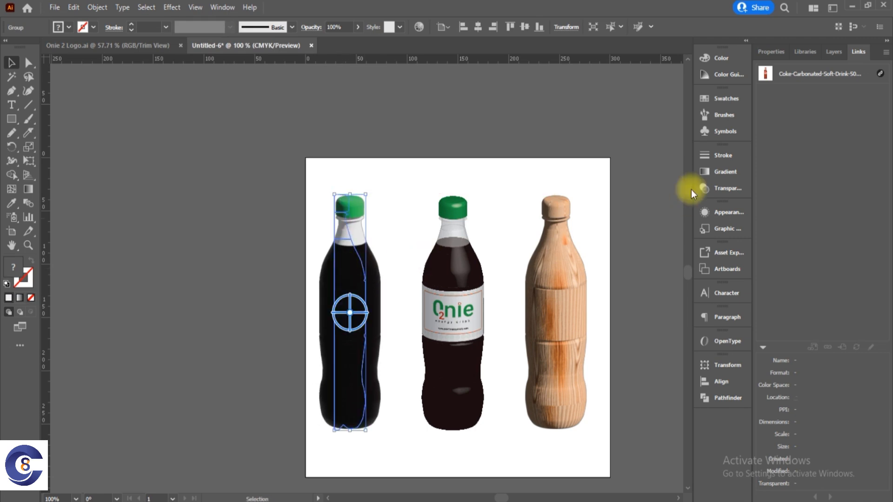
pyautogui.click(606, 134)
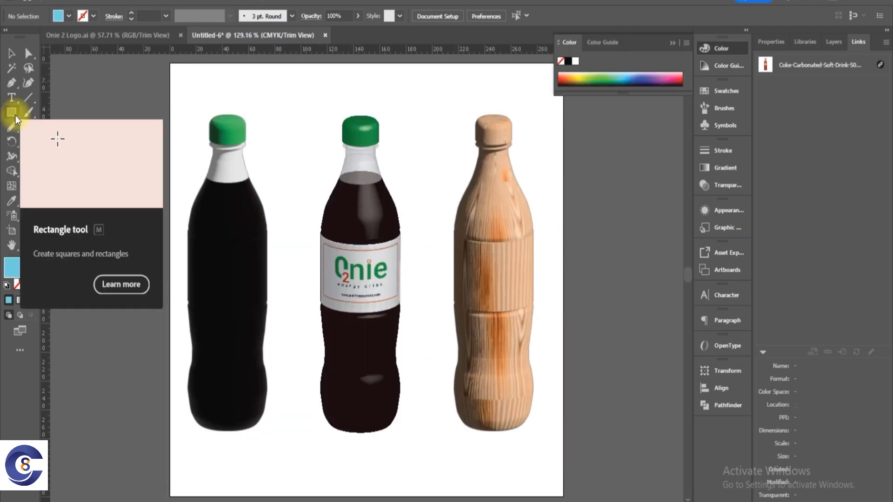
# Draw a light blue rectangle covering the whole artboard and send it to the back behind the three bottles.
pyautogui.click(15, 116)
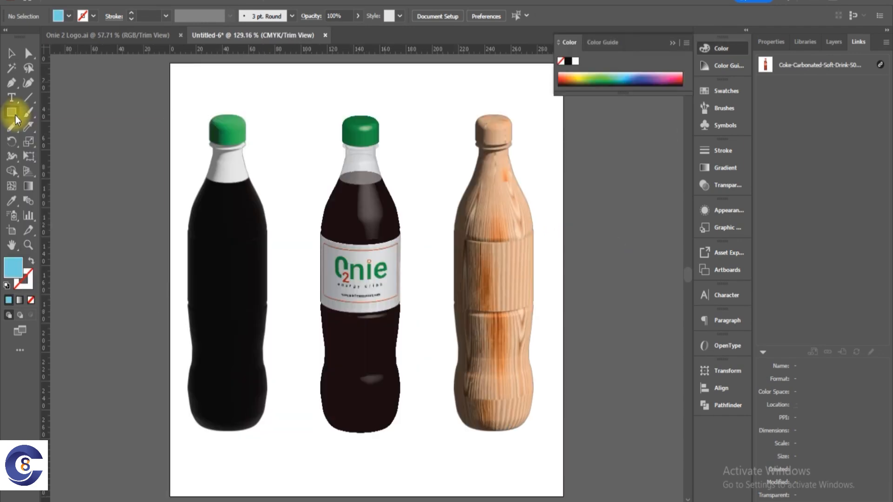
pyautogui.moveTo(166, 60); pyautogui.dragTo(570, 439)
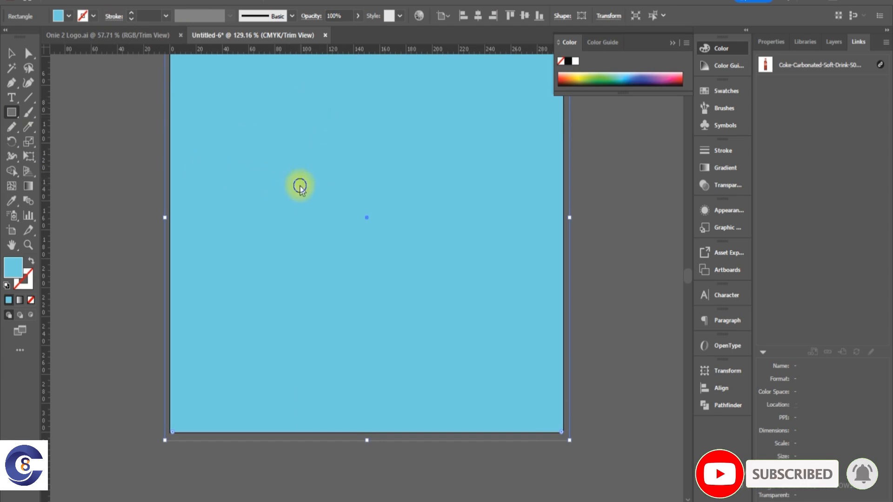
pyautogui.rightClick(300, 186)
pyautogui.moveTo(384, 410)
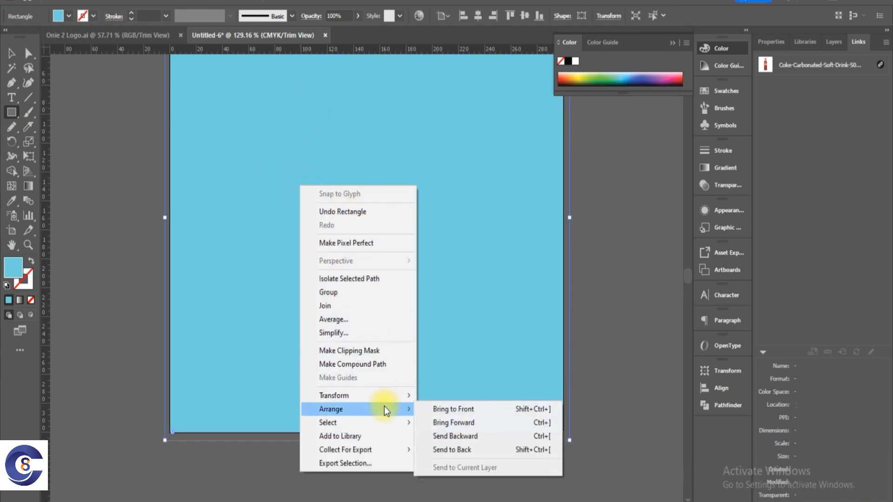
pyautogui.click(453, 449)
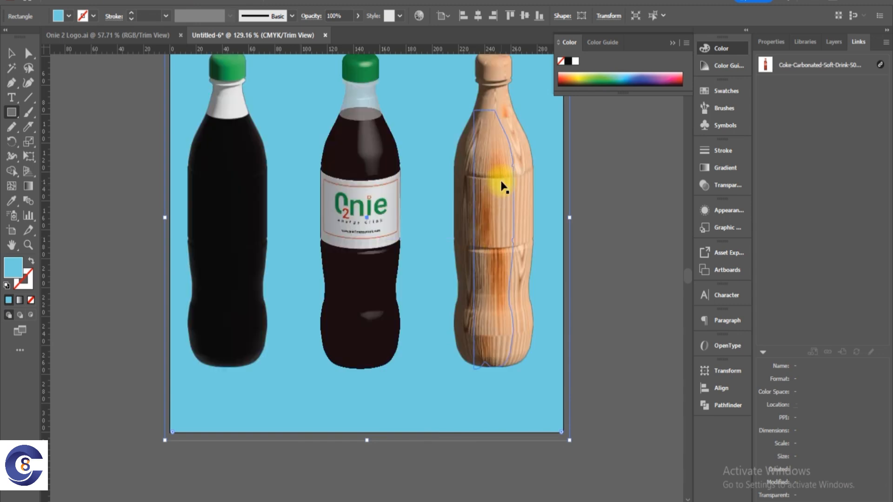
pyautogui.hotkey('ctrl', '0')
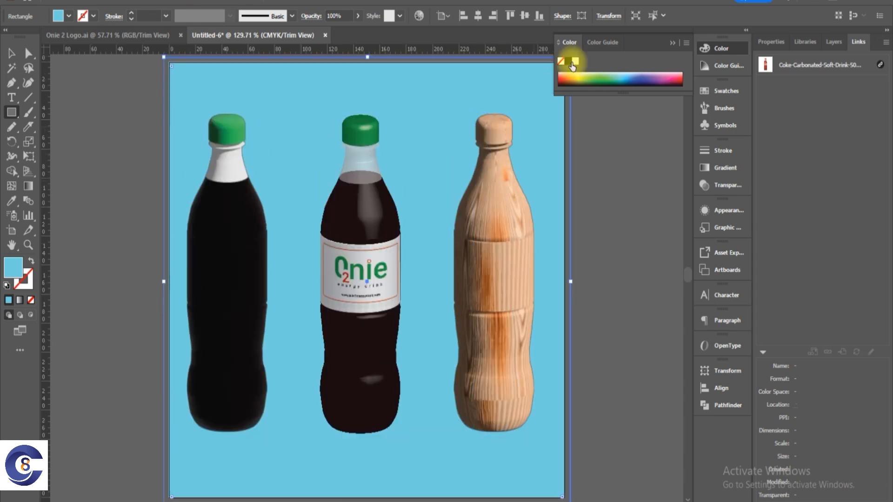
pyautogui.click(672, 45)
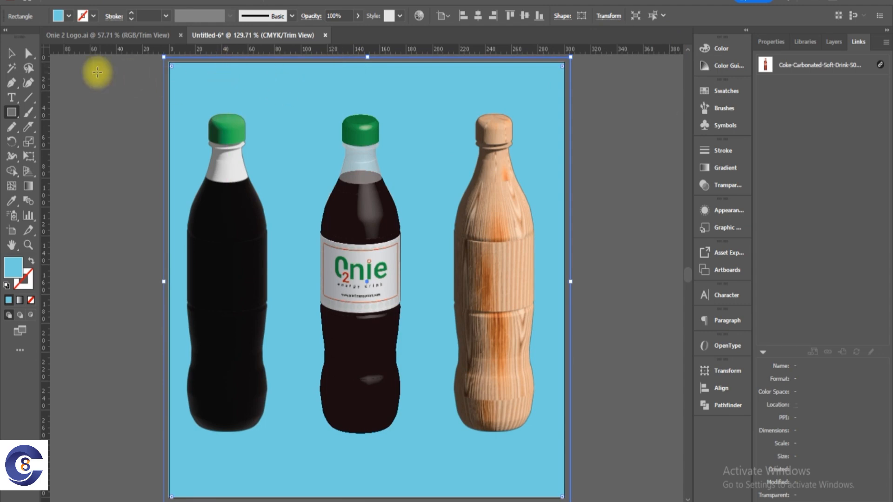
# Recolour the background rectangle with the Eyedropper by sampling the labelled bottle, and deselect it.
pyautogui.press('i')
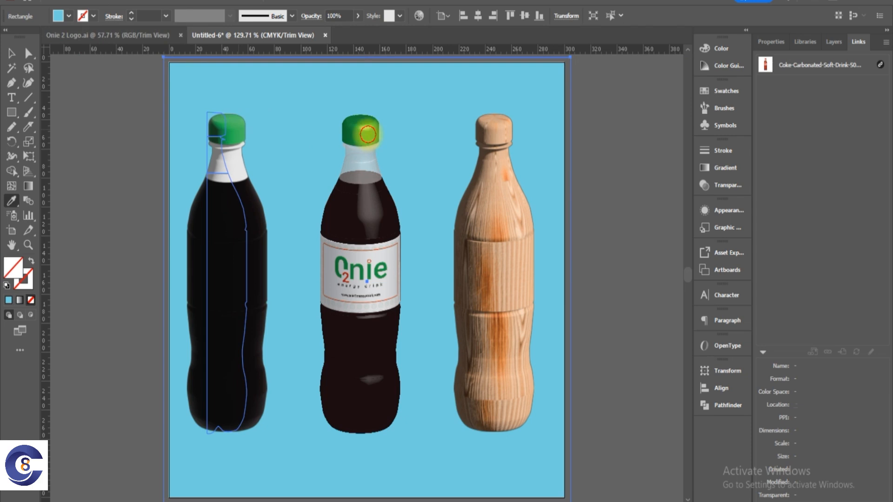
pyautogui.click(367, 135)
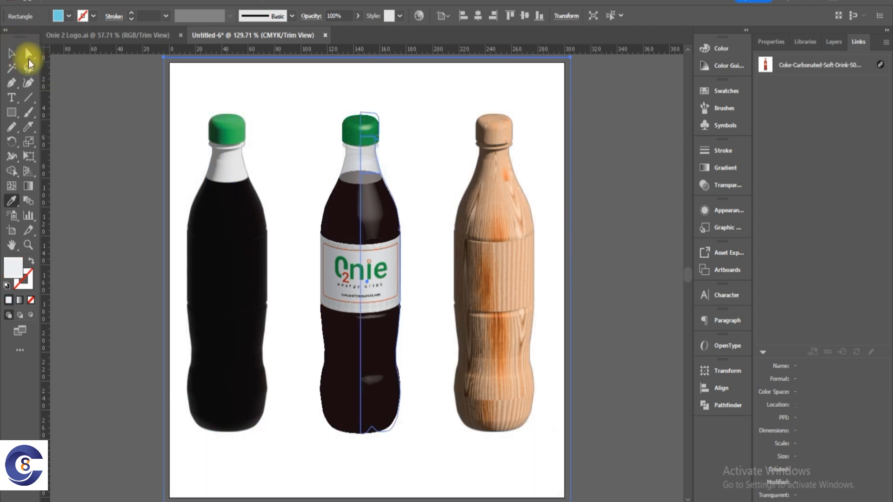
pyautogui.click(11, 53)
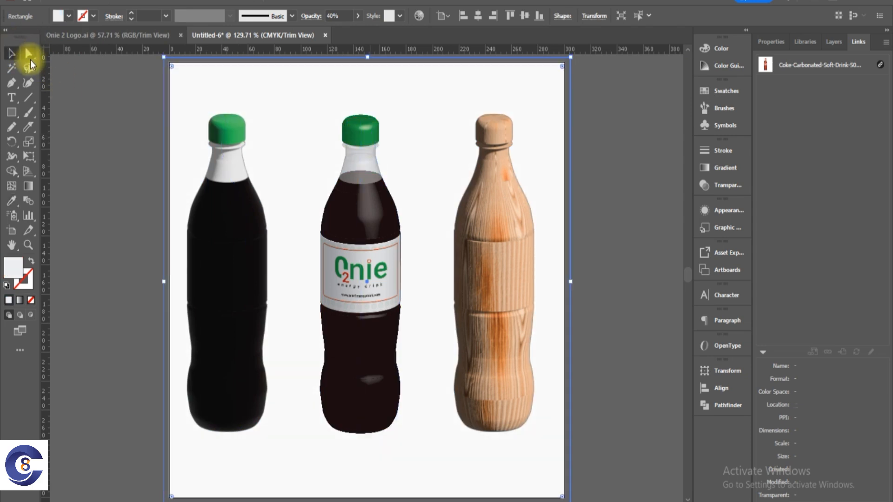
pyautogui.click(143, 274)
pyautogui.click(177, 116)
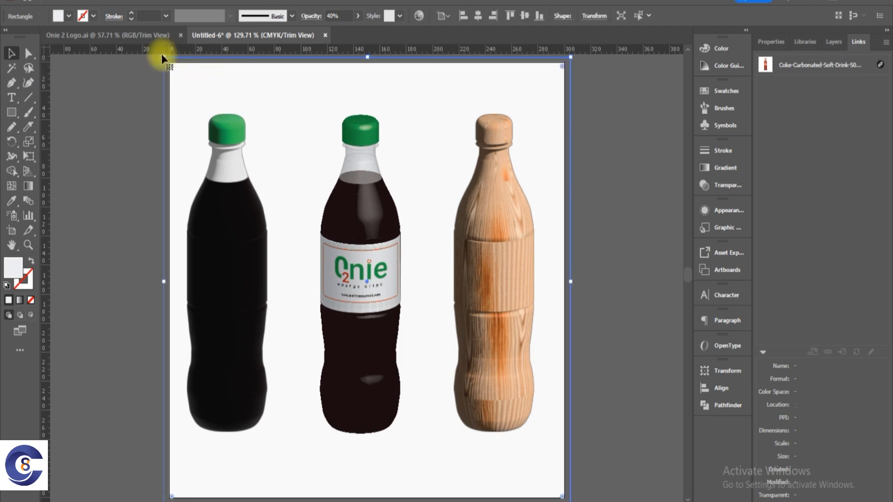
# Bring the Onie logo group from the Onie 2 Logo.ai document onto the artboard of the bottle document.
pyautogui.click(143, 36)
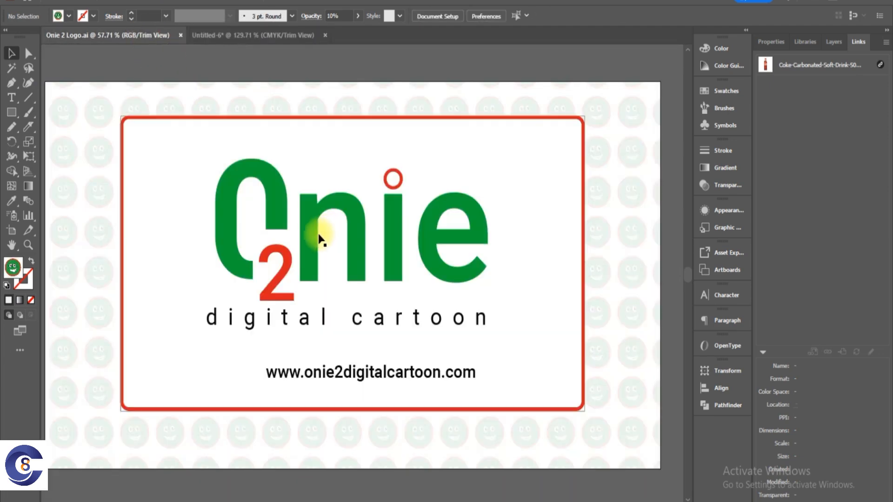
pyautogui.moveTo(310, 243); pyautogui.dragTo(239, 32)
pyautogui.moveTo(285, 108); pyautogui.dragTo(456, 312)
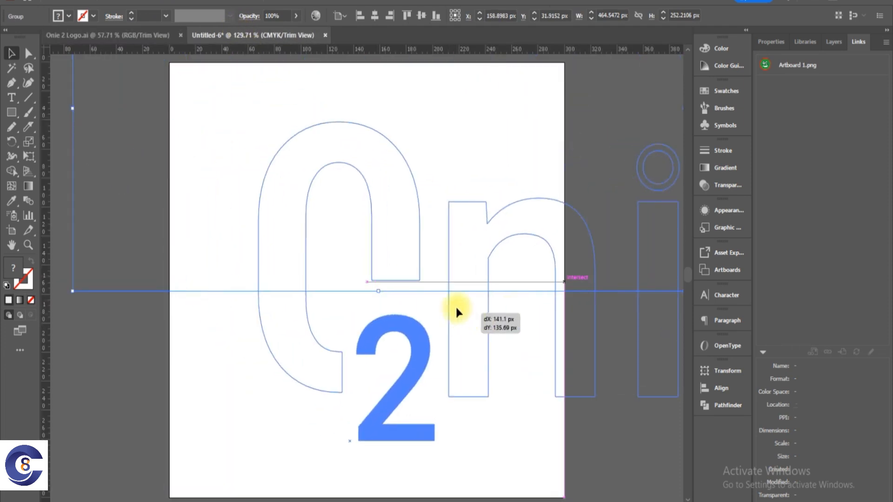
pyautogui.moveTo(381, 210); pyautogui.dragTo(197, 83)
# Fill the background rectangle with the logo's green using the Eyedropper, and delete the logo group from the artboard.
pyautogui.click(197, 83)
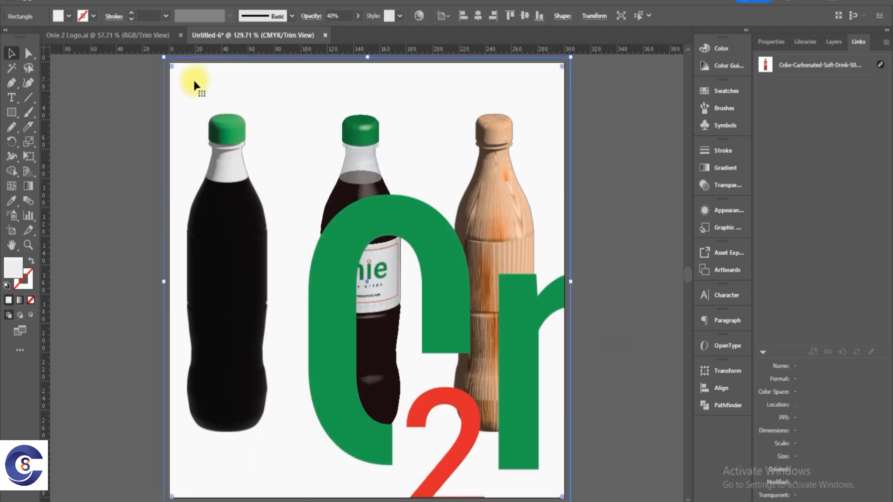
pyautogui.press('i')
pyautogui.click(361, 217)
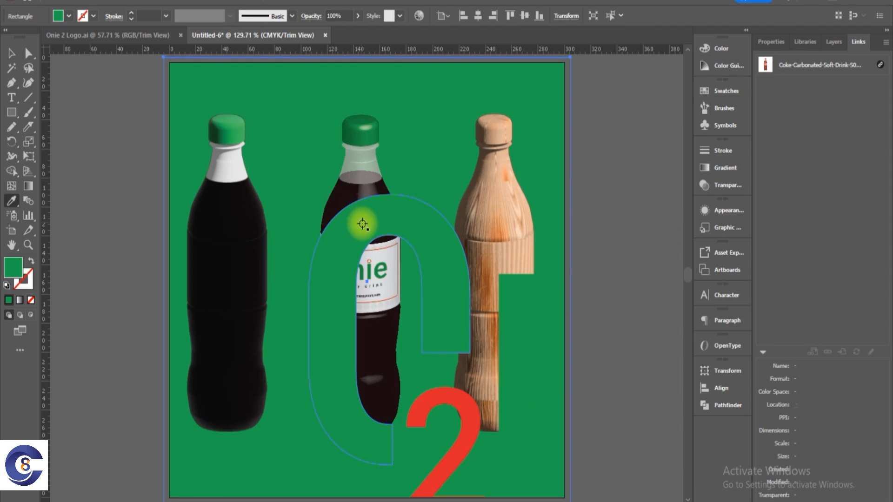
pyautogui.click(16, 53)
pyautogui.moveTo(366, 218); pyautogui.dragTo(337, 207)
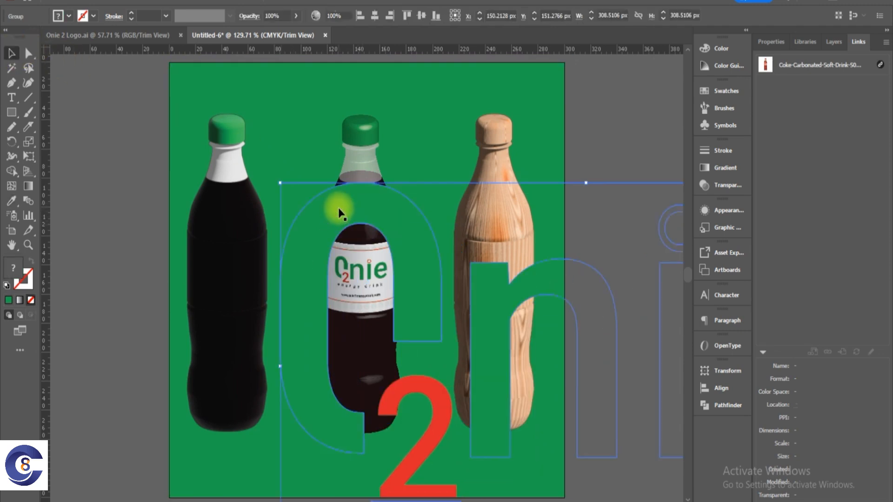
pyautogui.press('Delete')
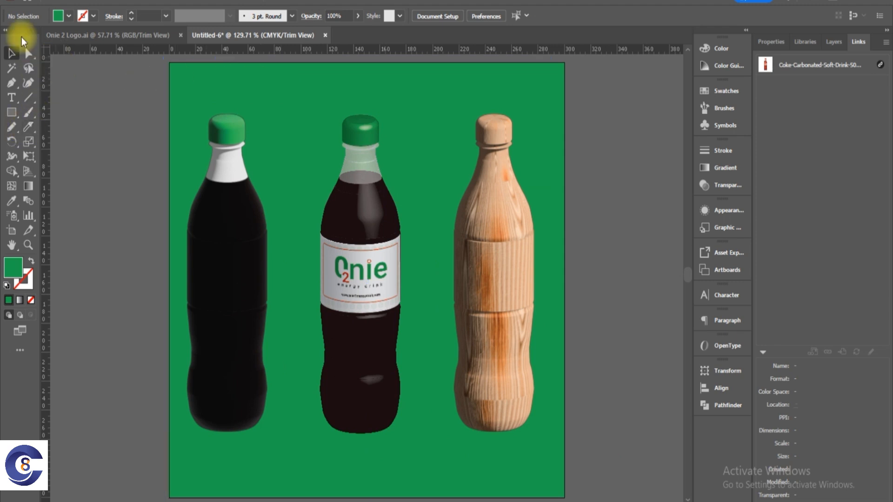
pyautogui.doubleClick(18, 272)
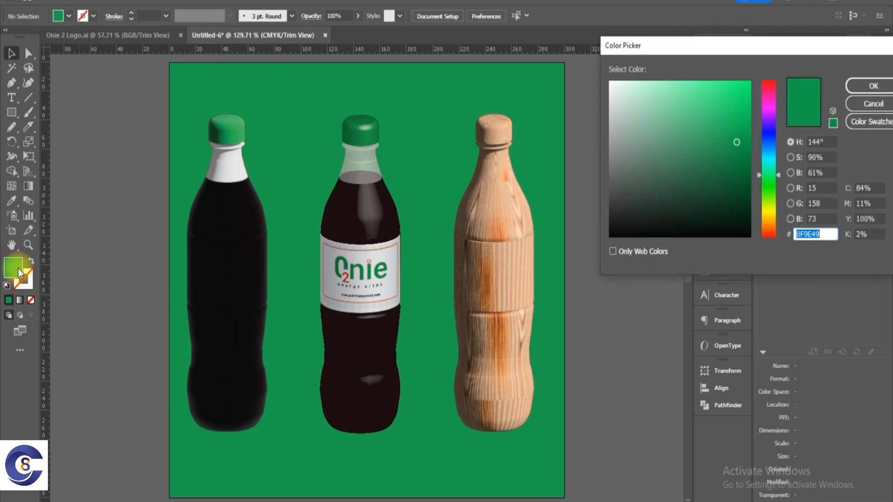
pyautogui.click(679, 177)
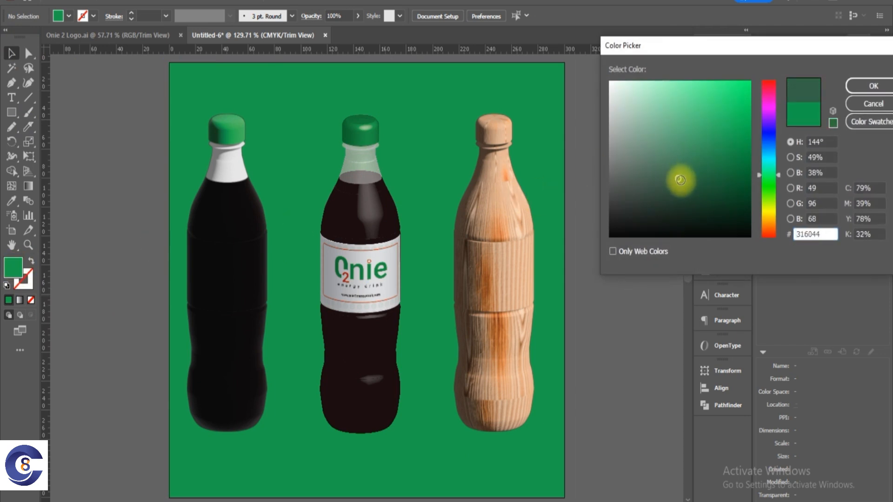
pyautogui.click(853, 85)
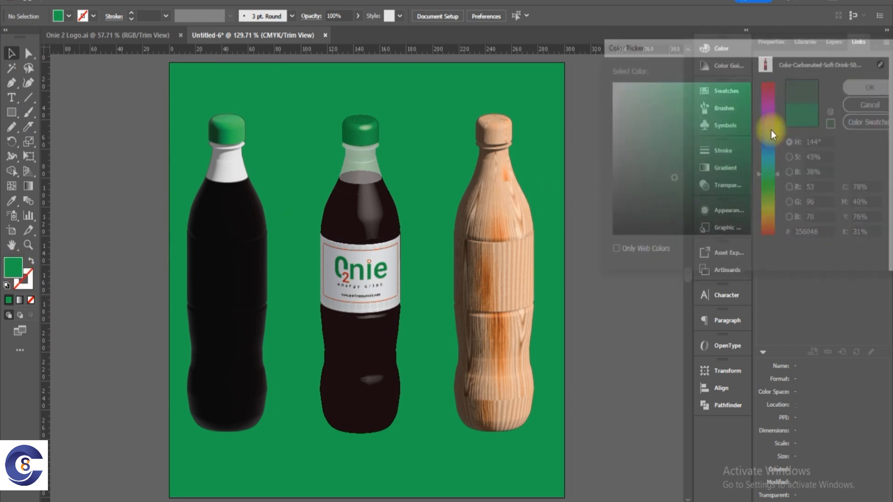
# Set the background rectangle's fill to the muted green #71AF8A and deselect it.
pyautogui.click(535, 88)
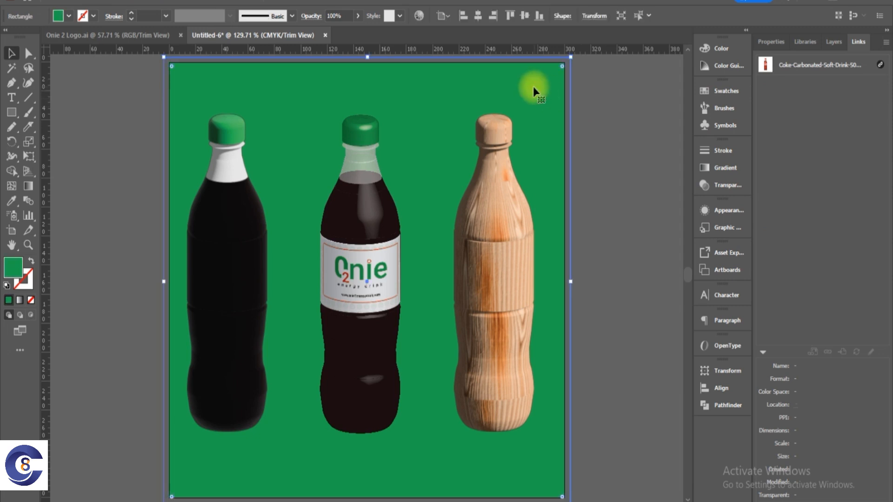
pyautogui.doubleClick(14, 273)
pyautogui.moveTo(634, 150)
pyautogui.mouseDown()
pyautogui.moveTo(698, 119)
pyautogui.moveTo(656, 116)
pyautogui.moveTo(659, 129)
pyautogui.mouseUp()
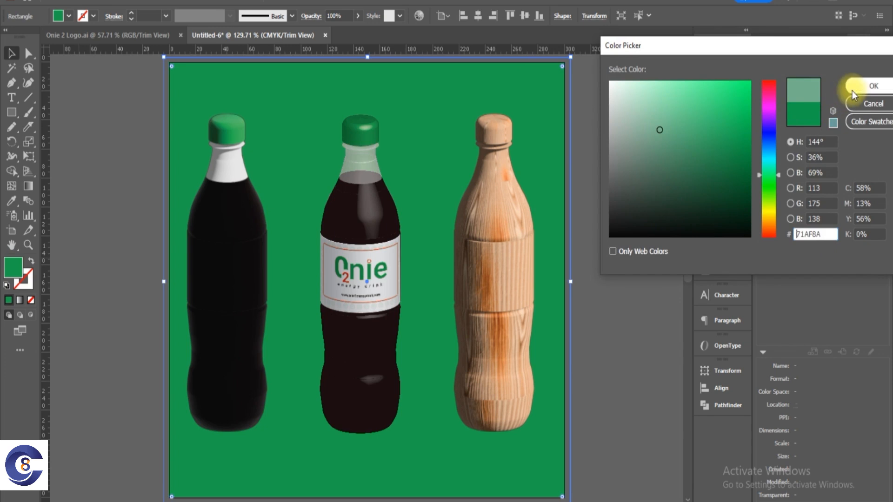
pyautogui.click(852, 90)
pyautogui.click(642, 149)
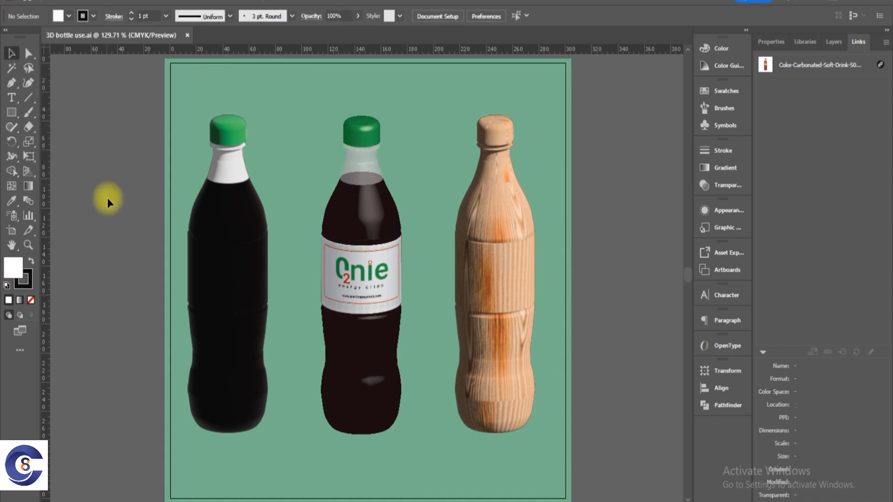
# Display the 3D bottle use.ai document in Trim View to hide everything beyond the artboard edge.
pyautogui.click(176, 85)
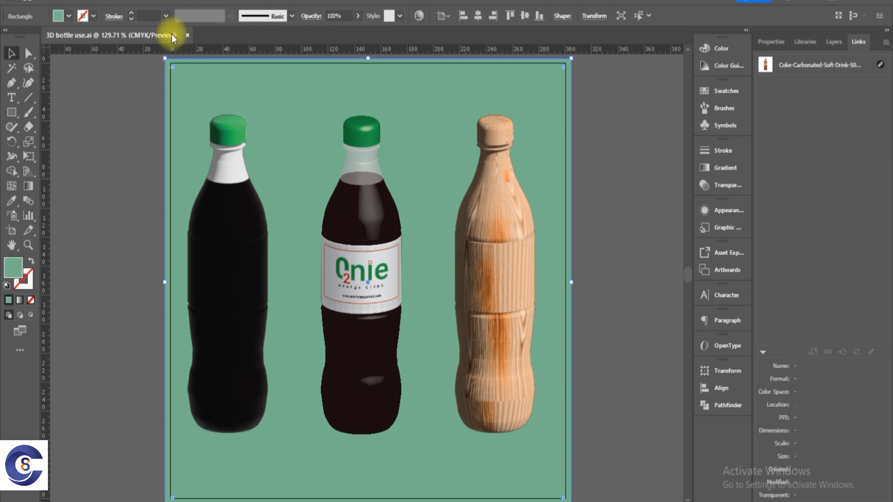
pyautogui.click(214, 1)
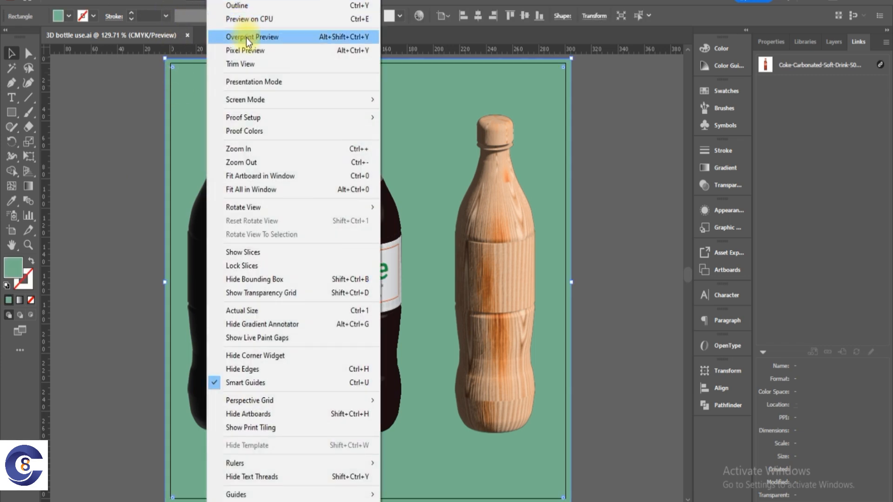
pyautogui.click(240, 64)
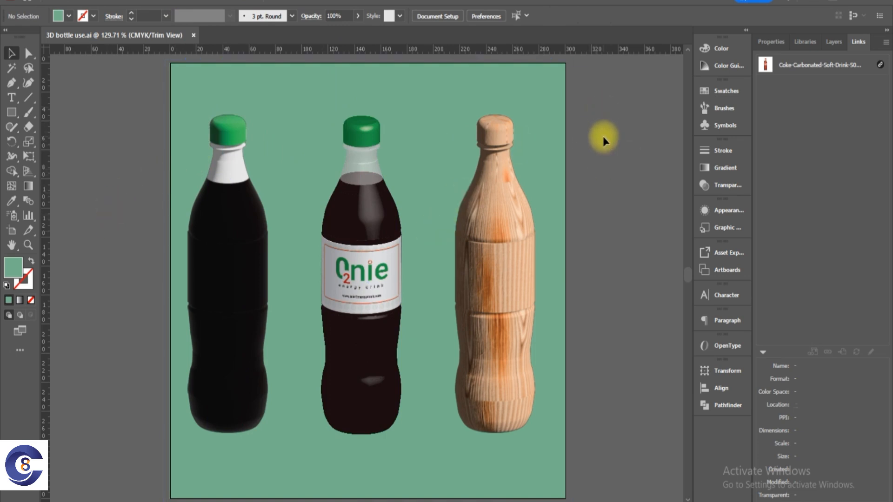
pyautogui.click(53, 2)
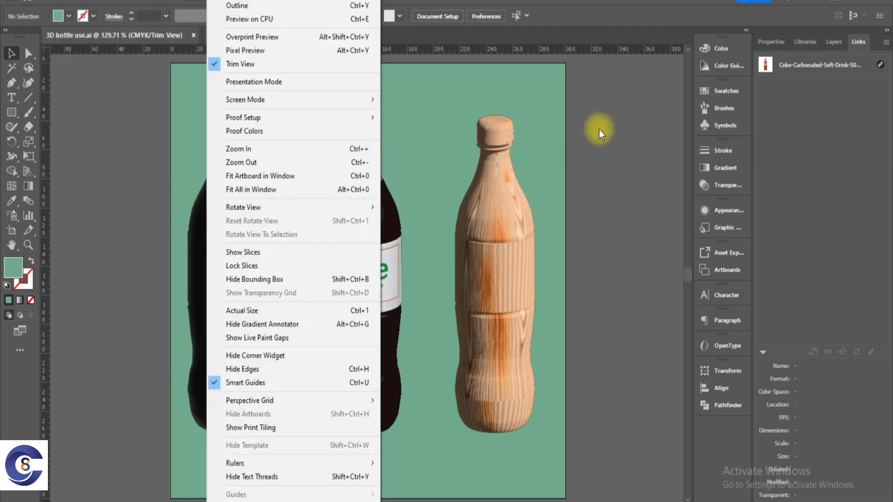
pyautogui.click(599, 127)
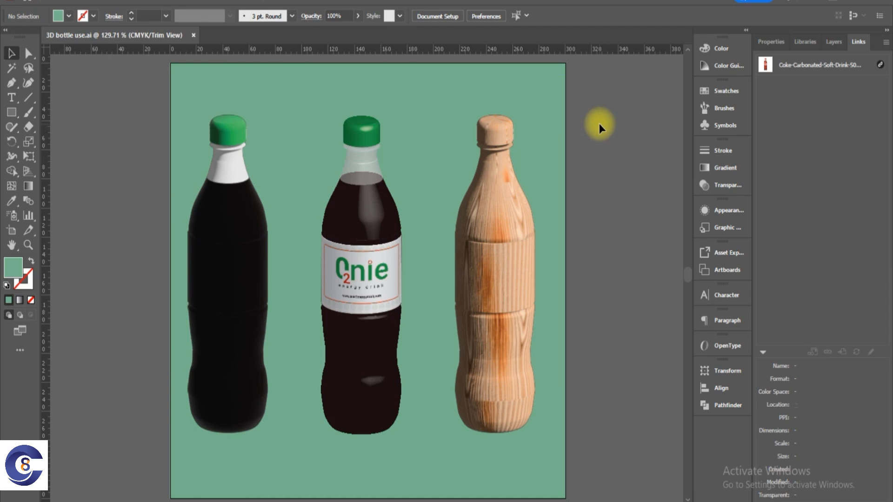
pyautogui.click(167, 2)
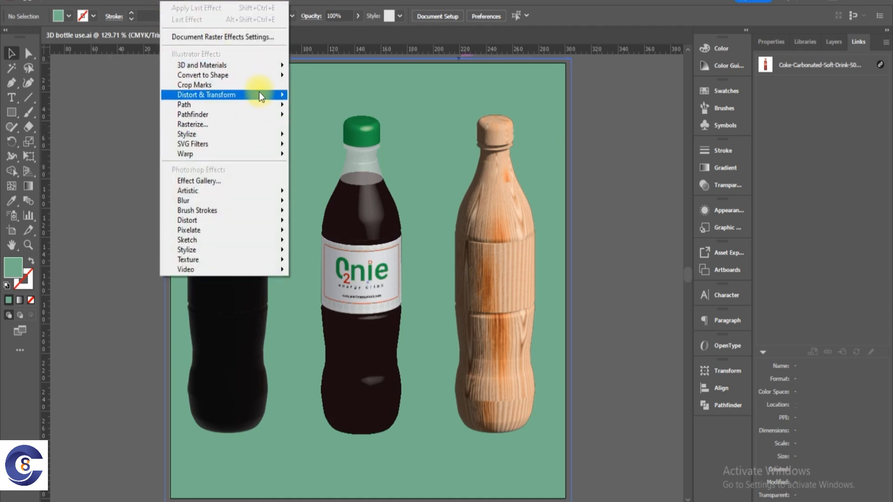
pyautogui.moveTo(261, 66)
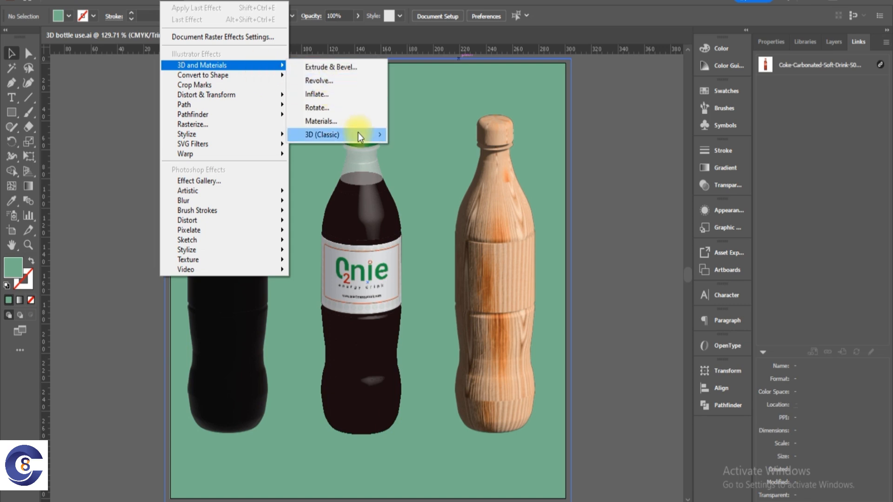
pyautogui.moveTo(358, 133)
pyautogui.click(637, 171)
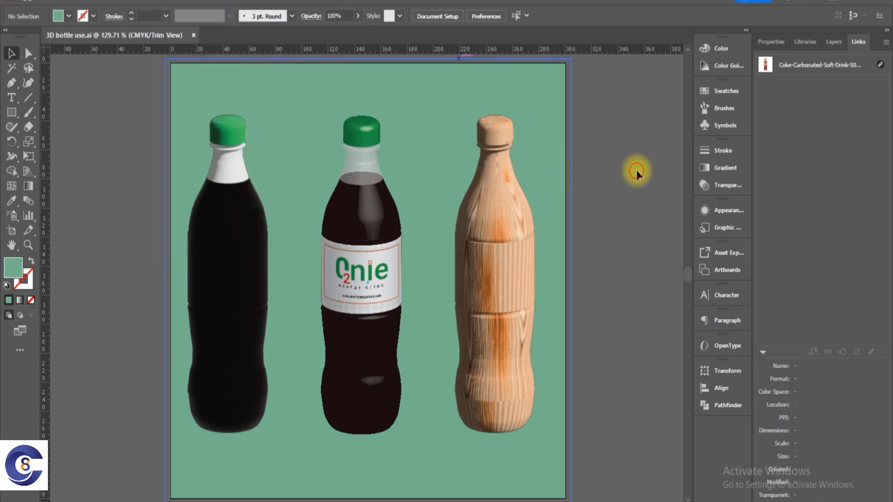
# Export all artboards to the Youtube folder as JPEG "3D bottle use.jpg", using Use Artboards, CMYK, Maximum quality 10 and Medium (150 ppi).
pyautogui.click(69, 3)
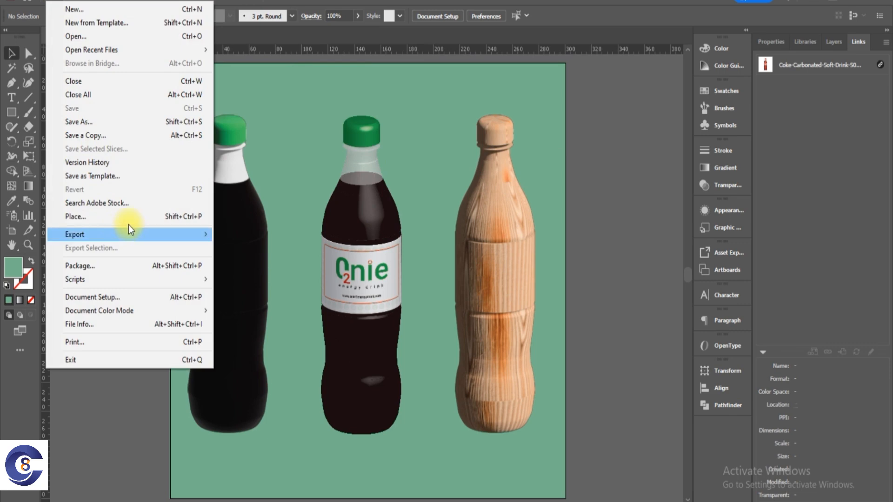
pyautogui.moveTo(163, 233)
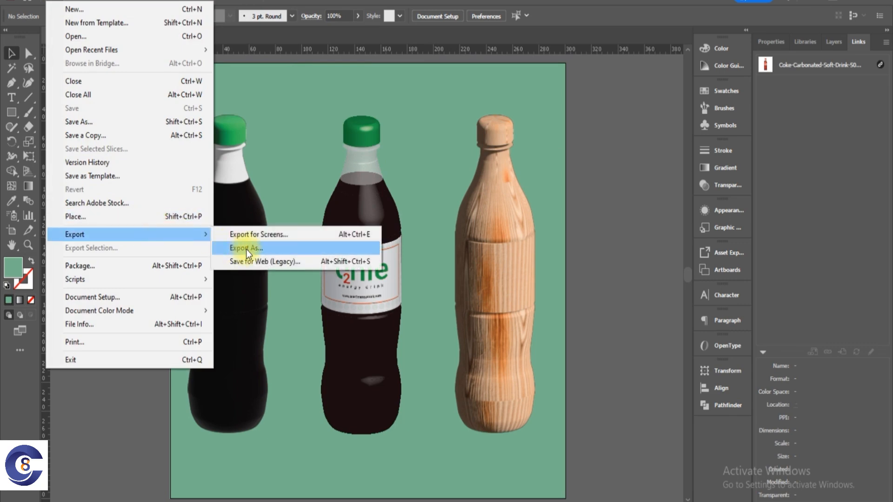
pyautogui.click(247, 249)
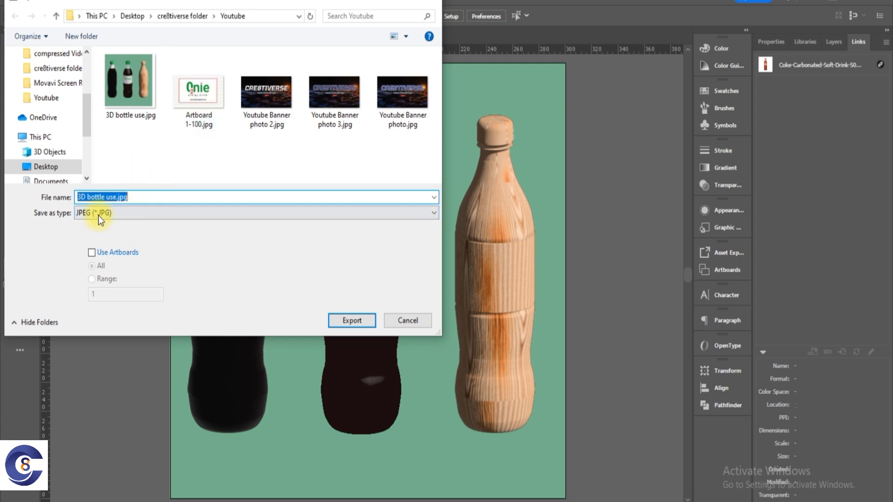
pyautogui.click(93, 255)
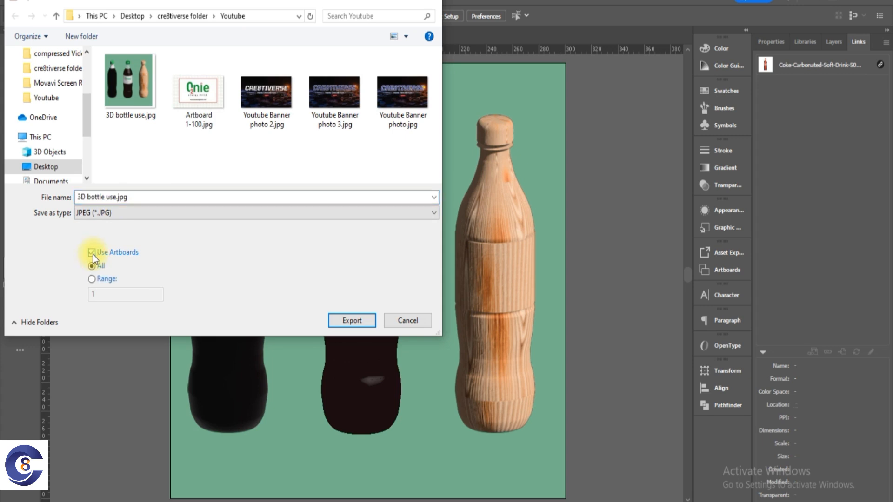
pyautogui.click(118, 91)
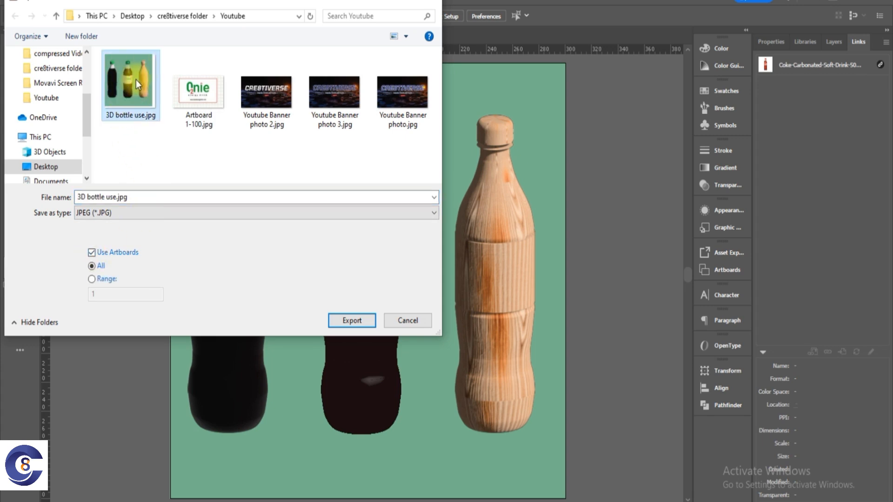
pyautogui.click(367, 319)
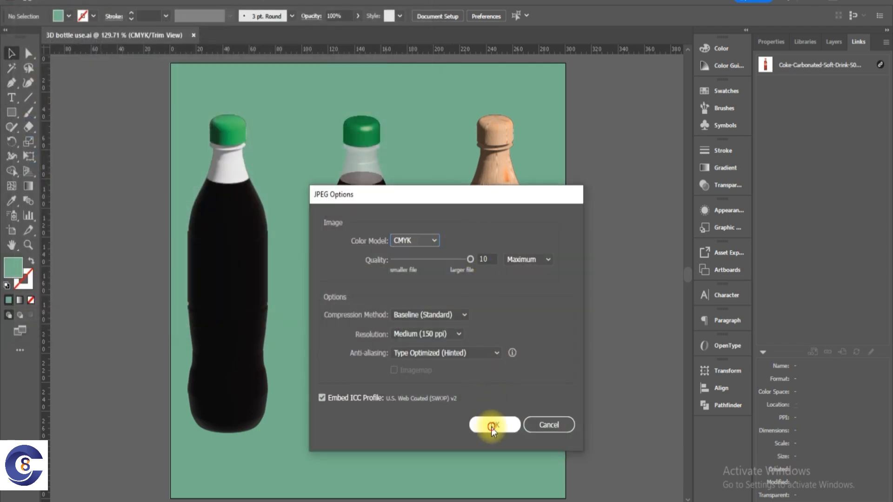
pyautogui.click(493, 425)
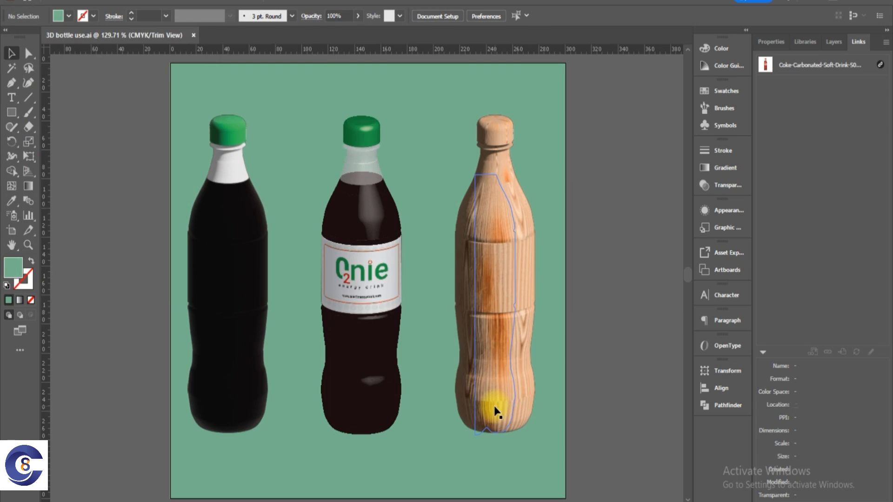
# Switch to the Youtube folder in File Explorer and open 3D bottle use-01.jpg to check the exported image.
pyautogui.hotkey('alt', 'Tab')
pyautogui.click(330, 253)
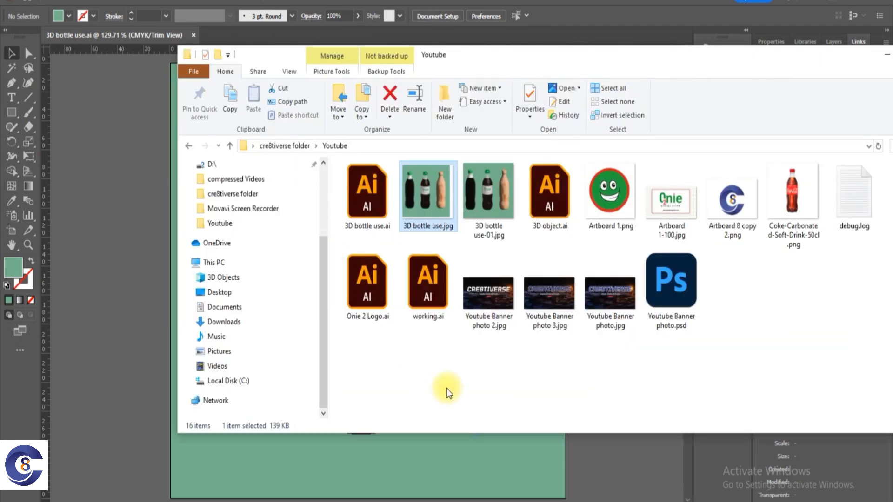
pyautogui.click(501, 203)
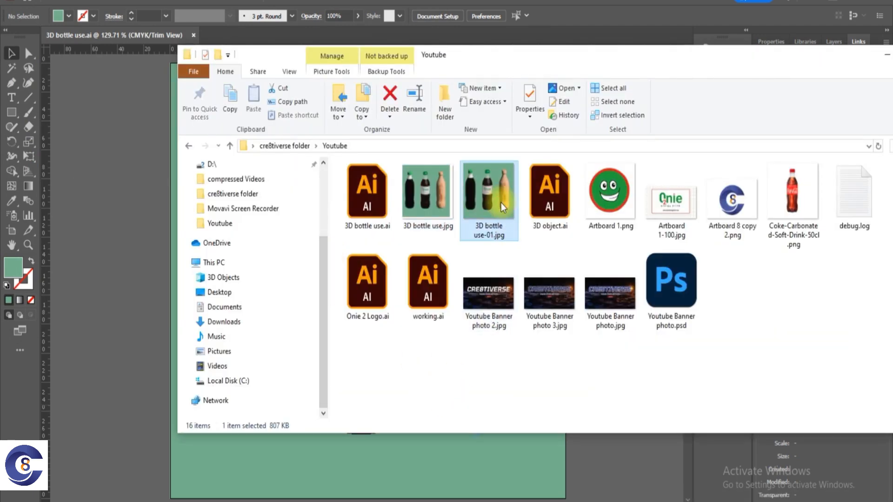
pyautogui.doubleClick(501, 203)
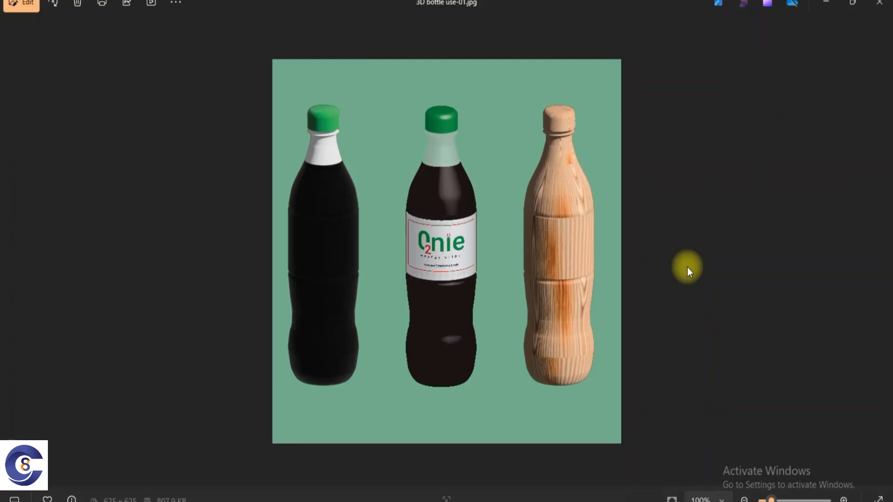